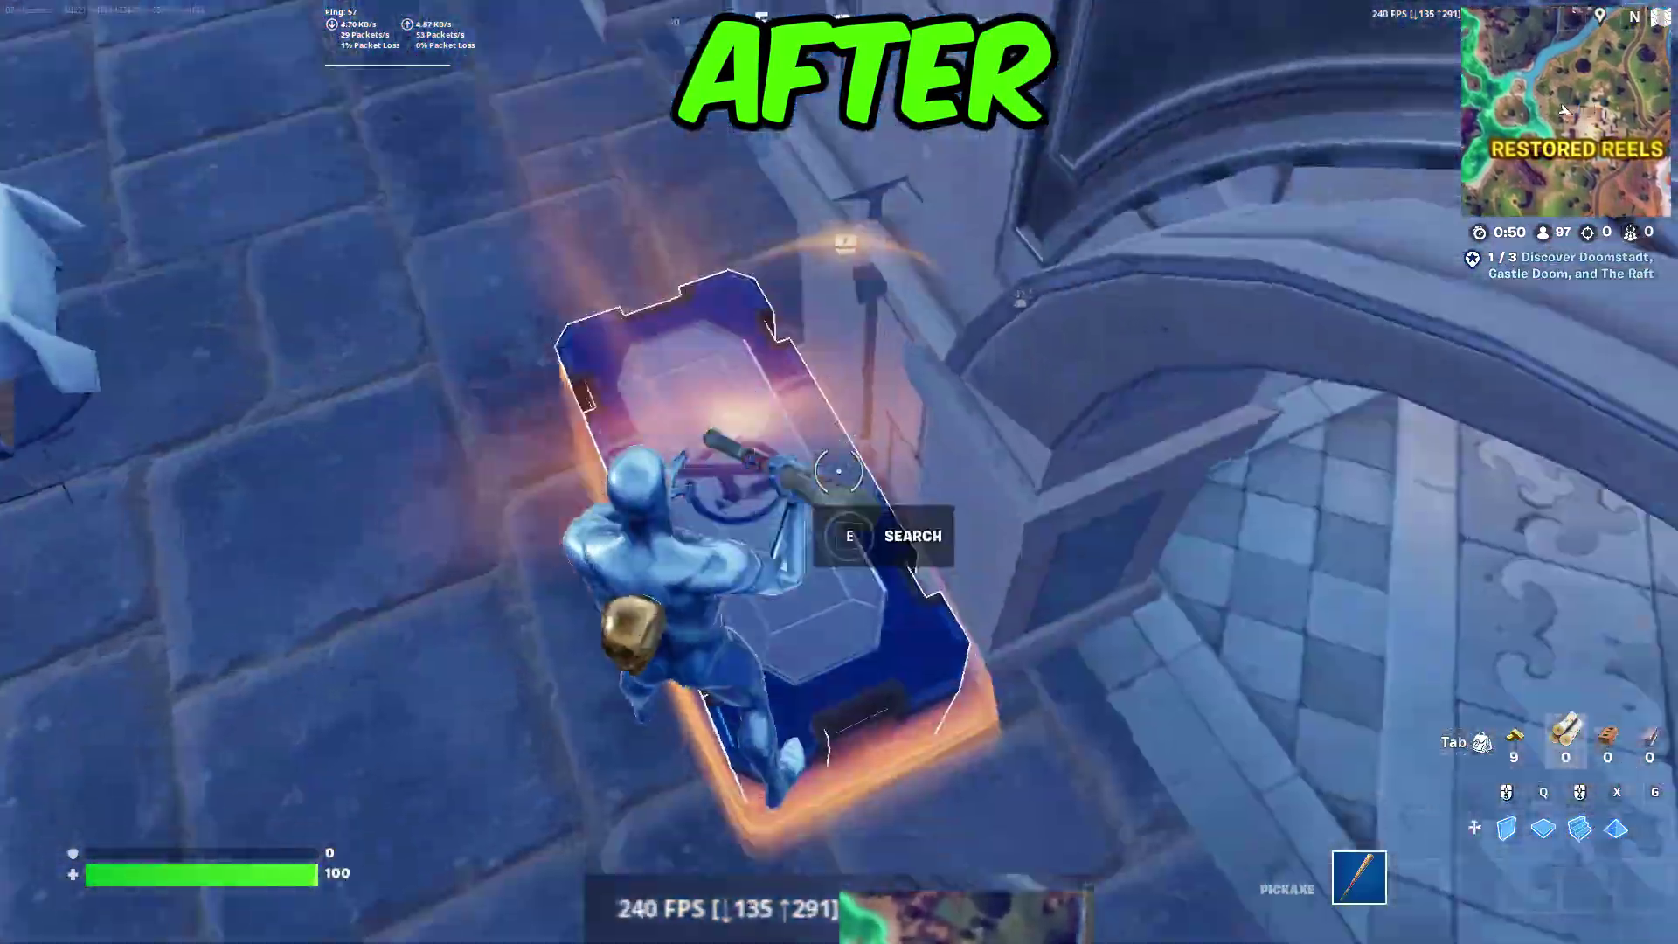
key("e")
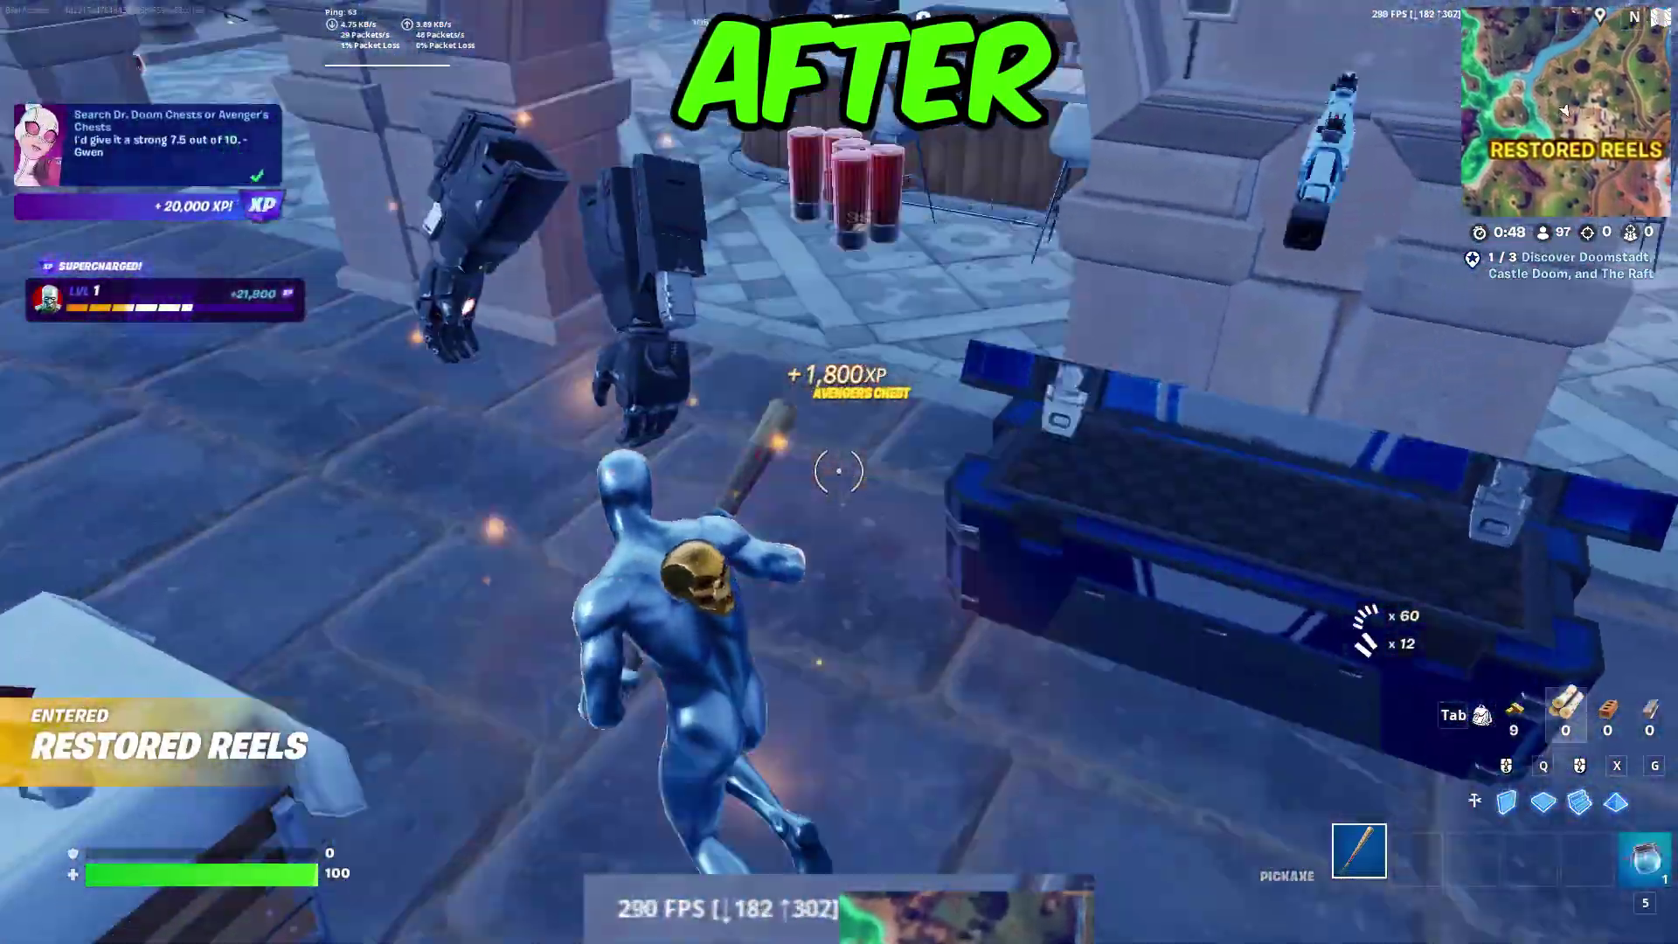
key("e")
key("e")
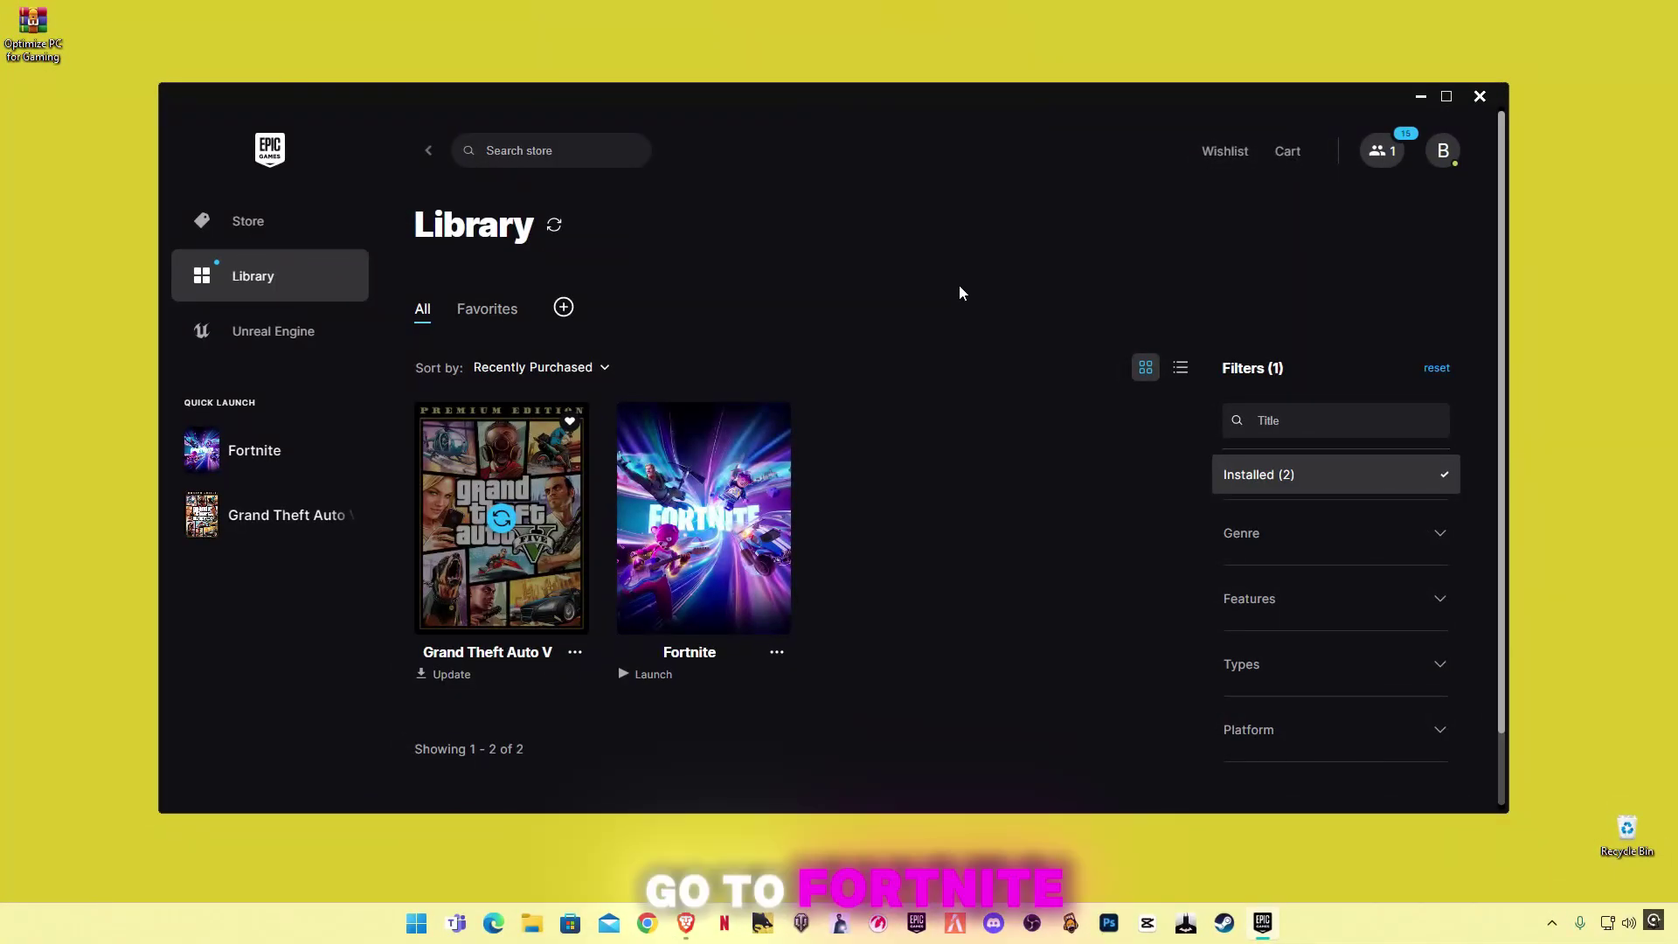
Step: Open Fortnite's installation options from the launcher library, check which components are selected, and close the options
left_click(777, 656)
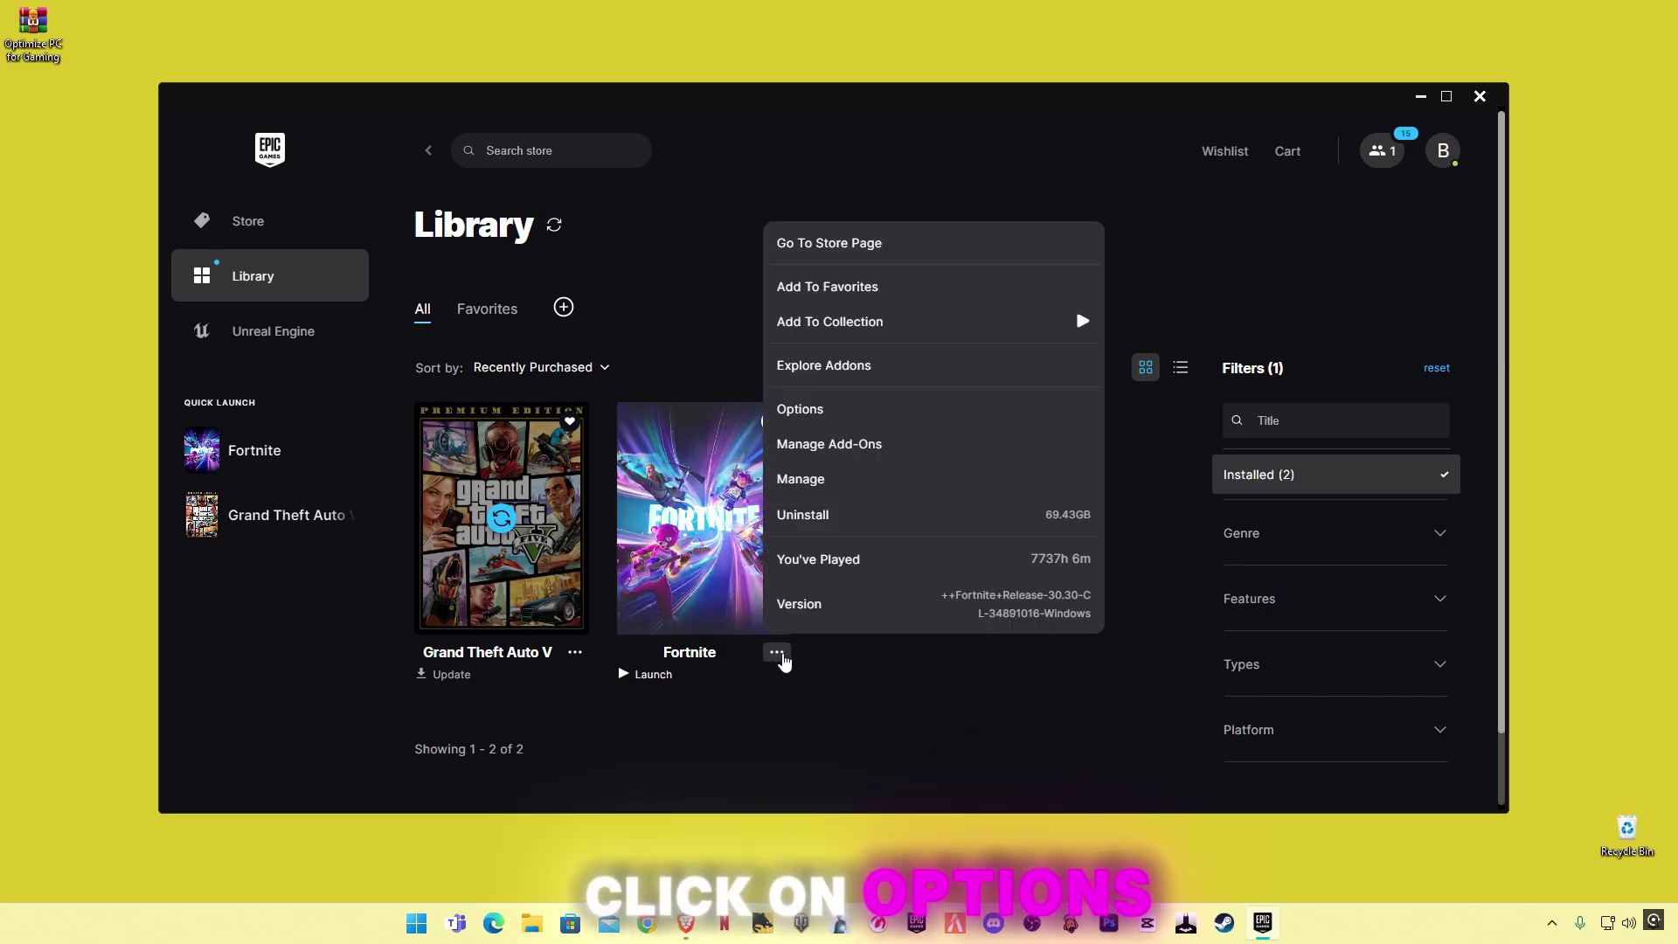
left_click(806, 421)
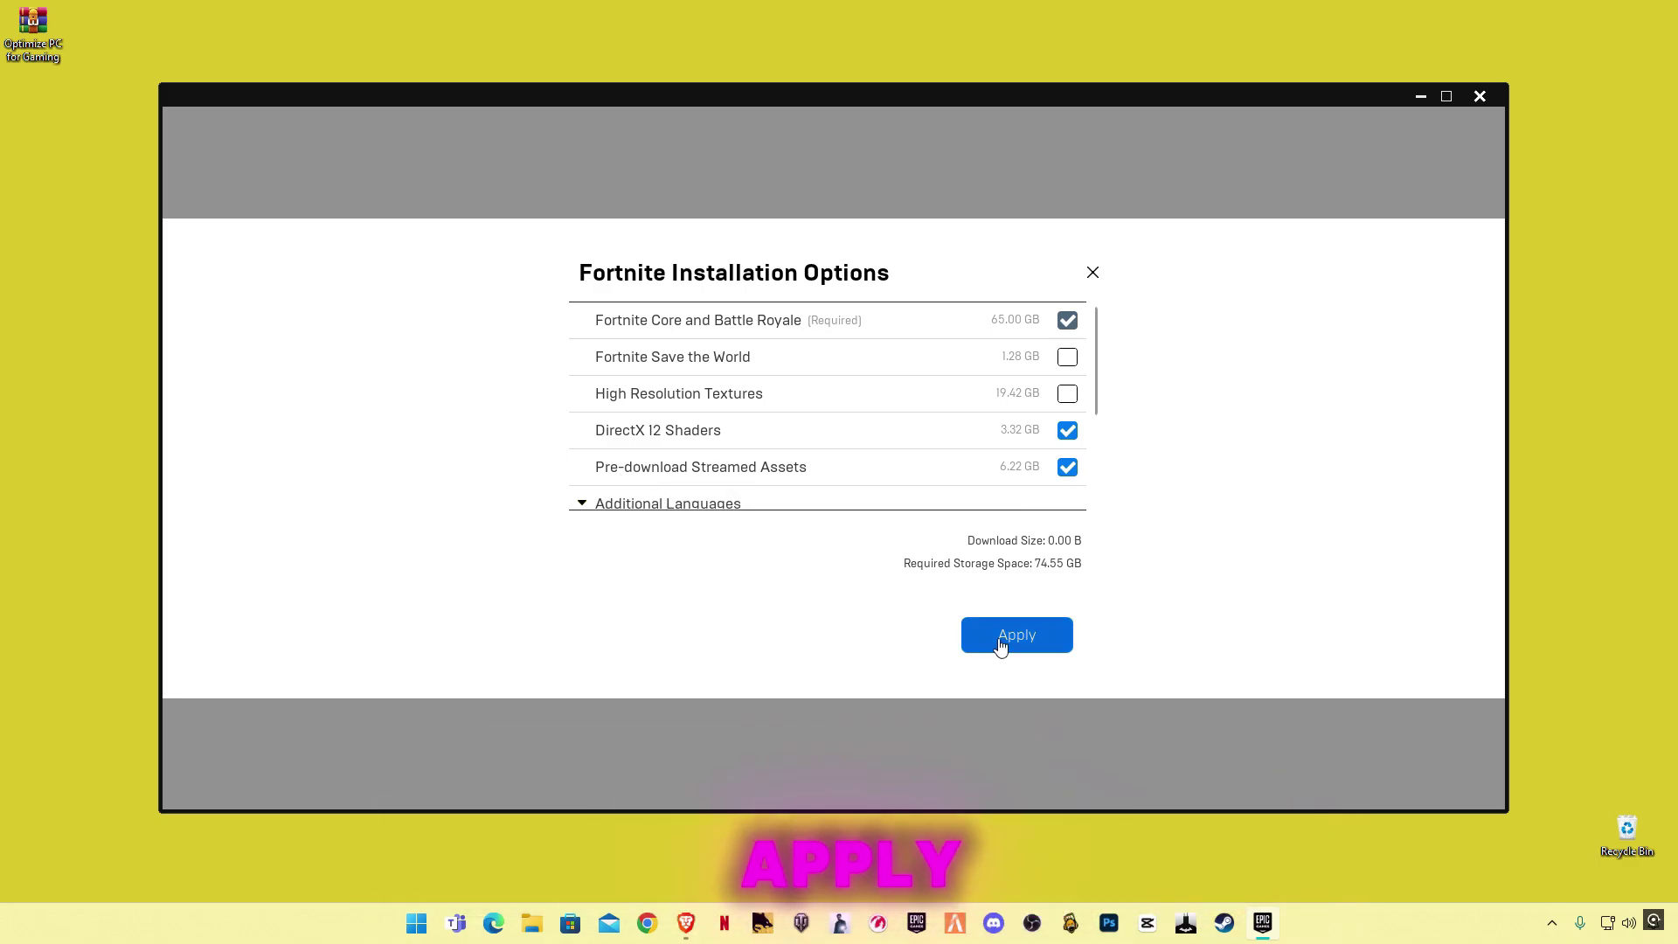
left_click(1092, 275)
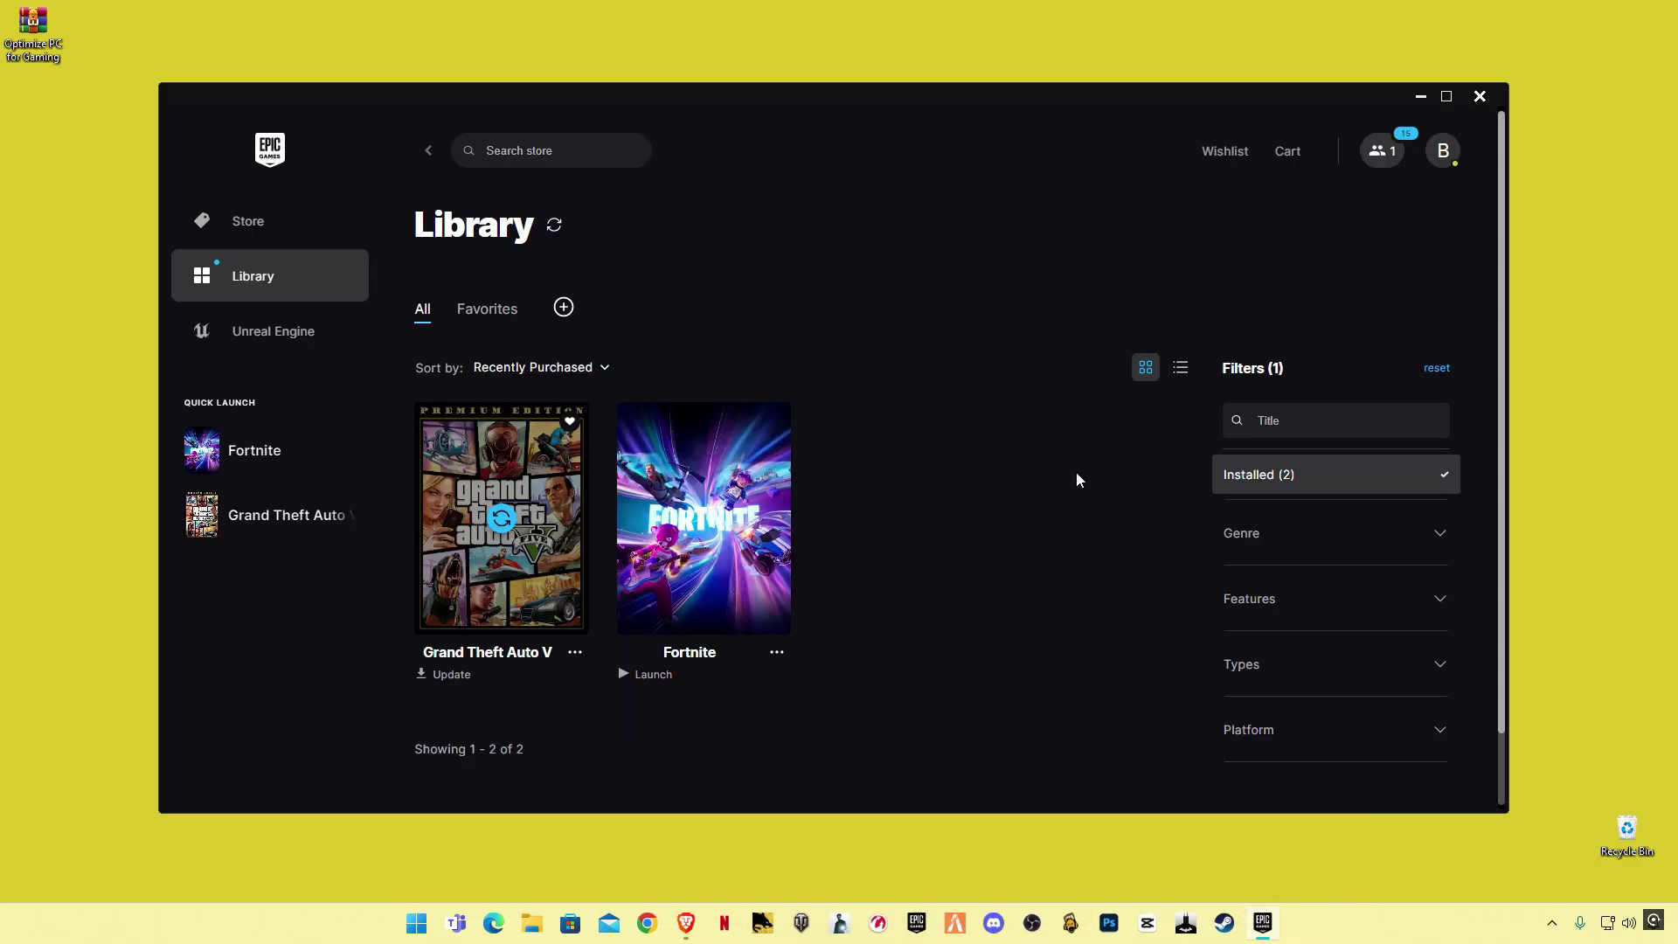
left_click(687, 923)
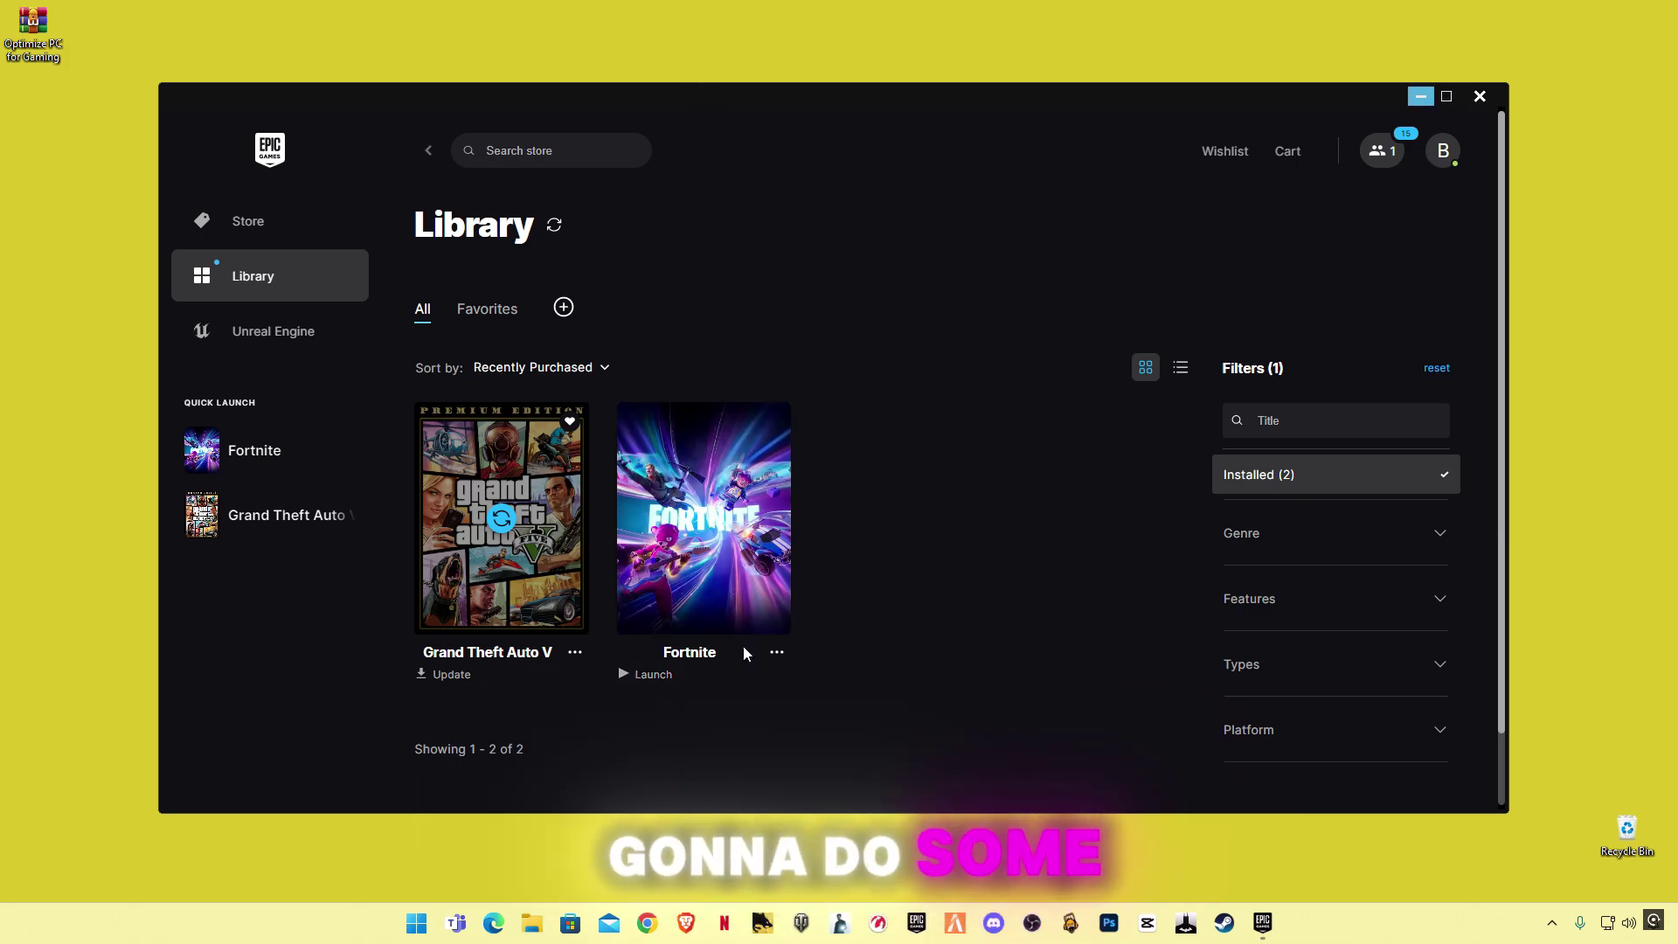
Step: Minimize the launcher, find the Game Mode settings in Windows Settings by searching for "game", and turn Game Mode off
left_click(1422, 98)
left_click(418, 925)
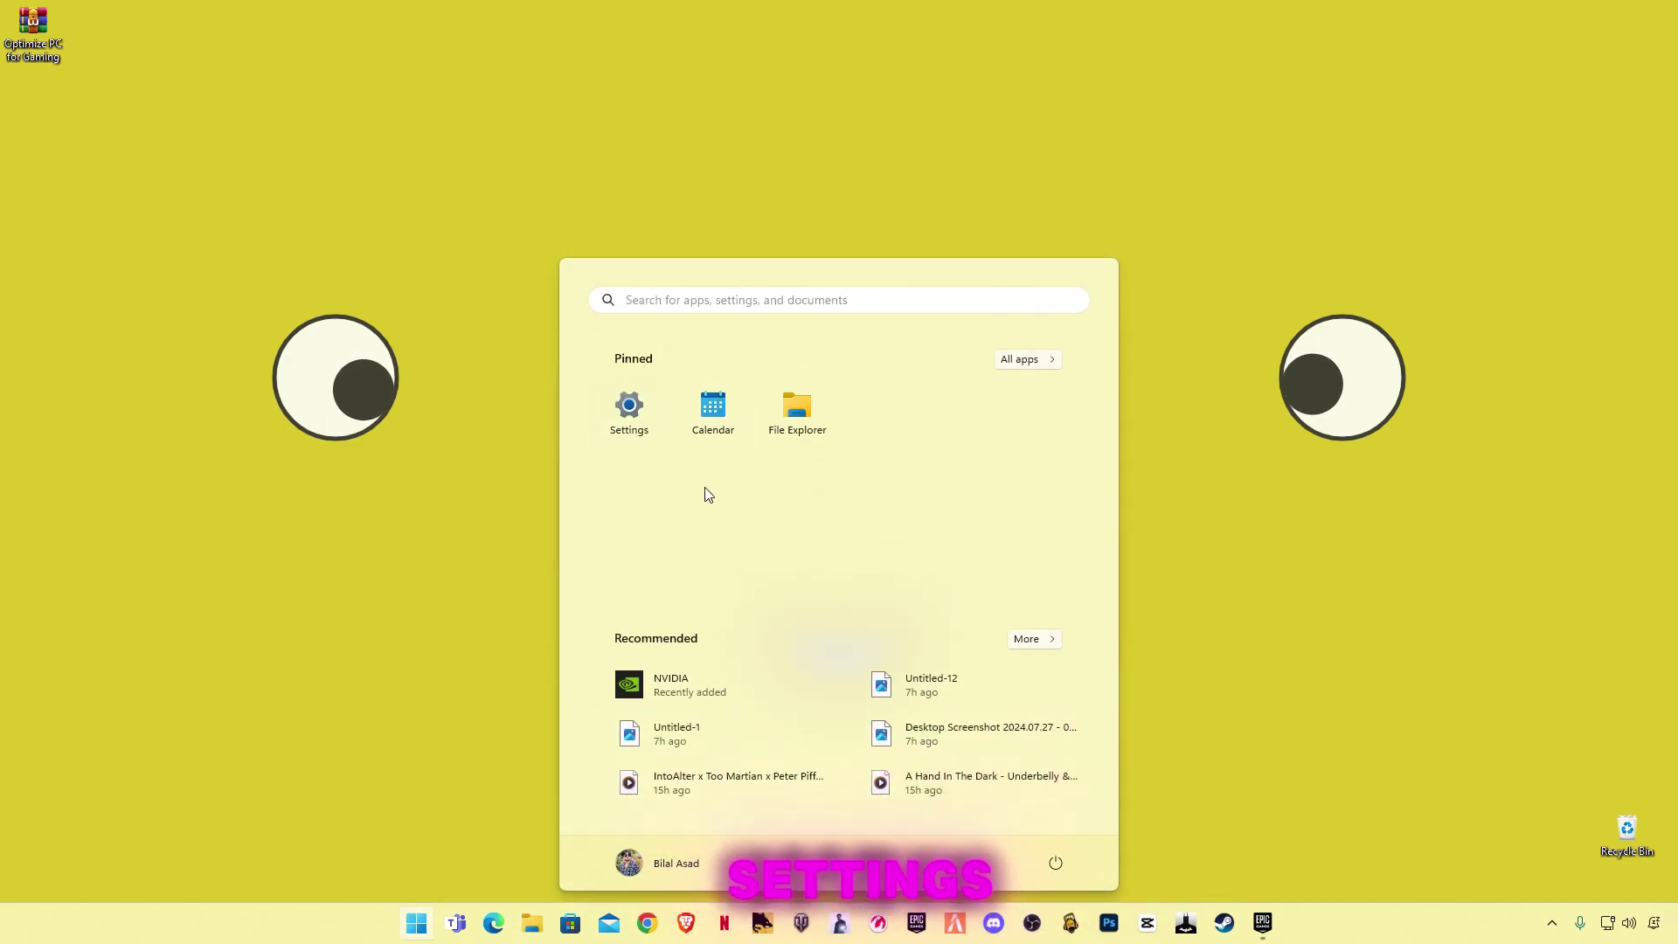
left_click(637, 416)
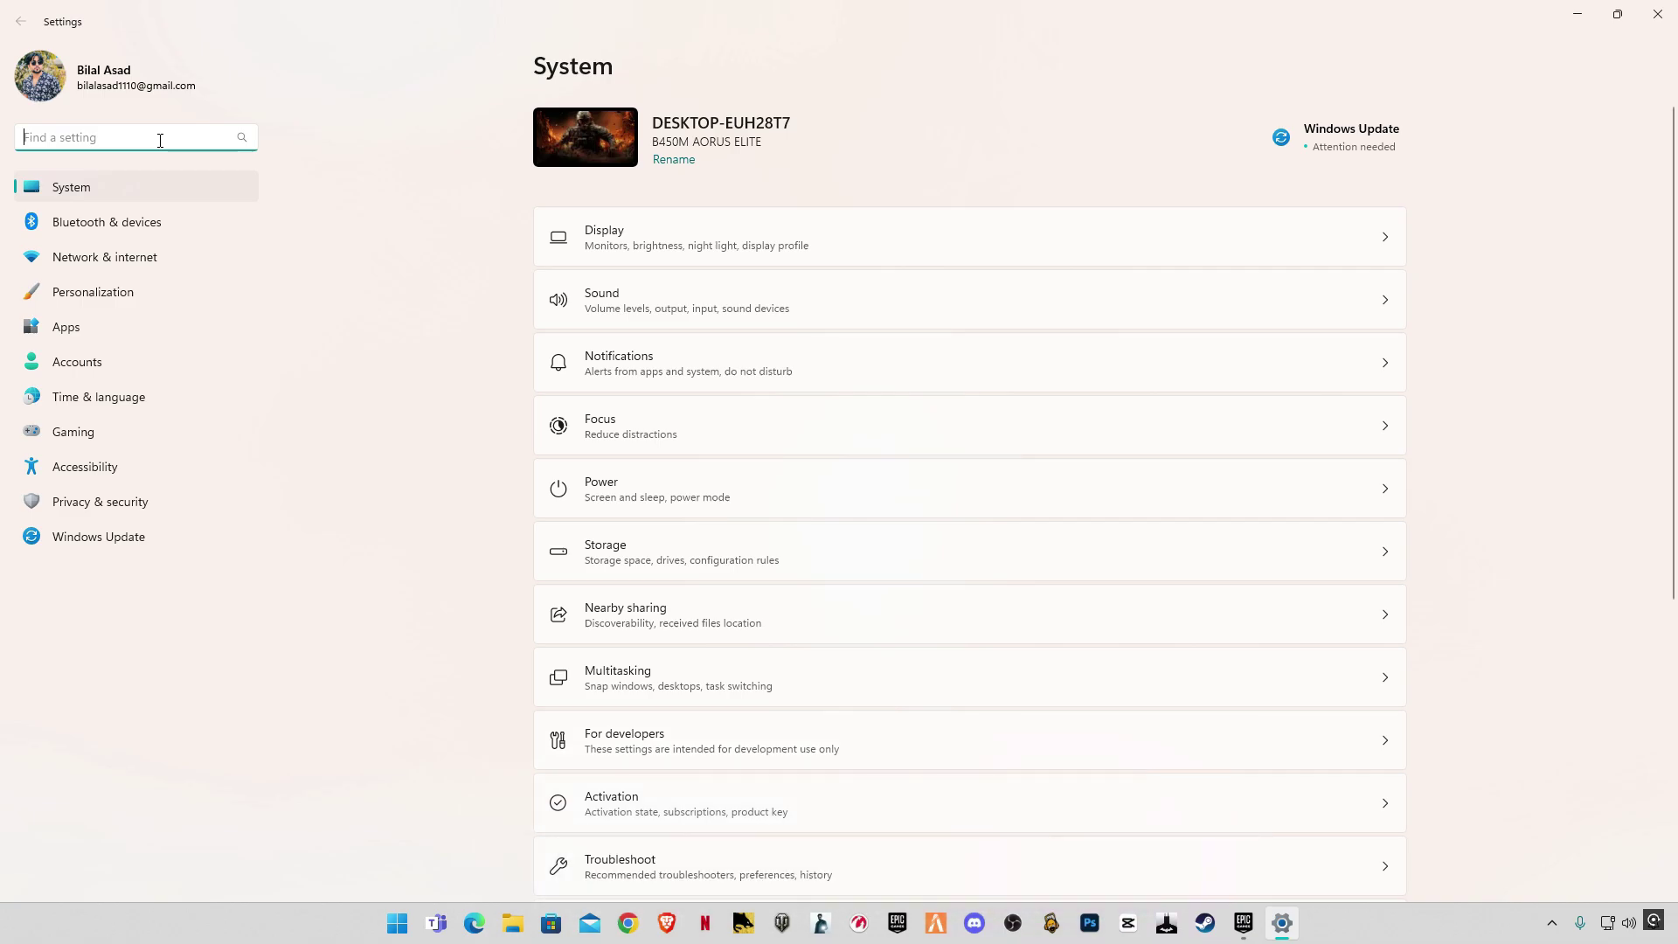
left_click(160, 140)
type("game")
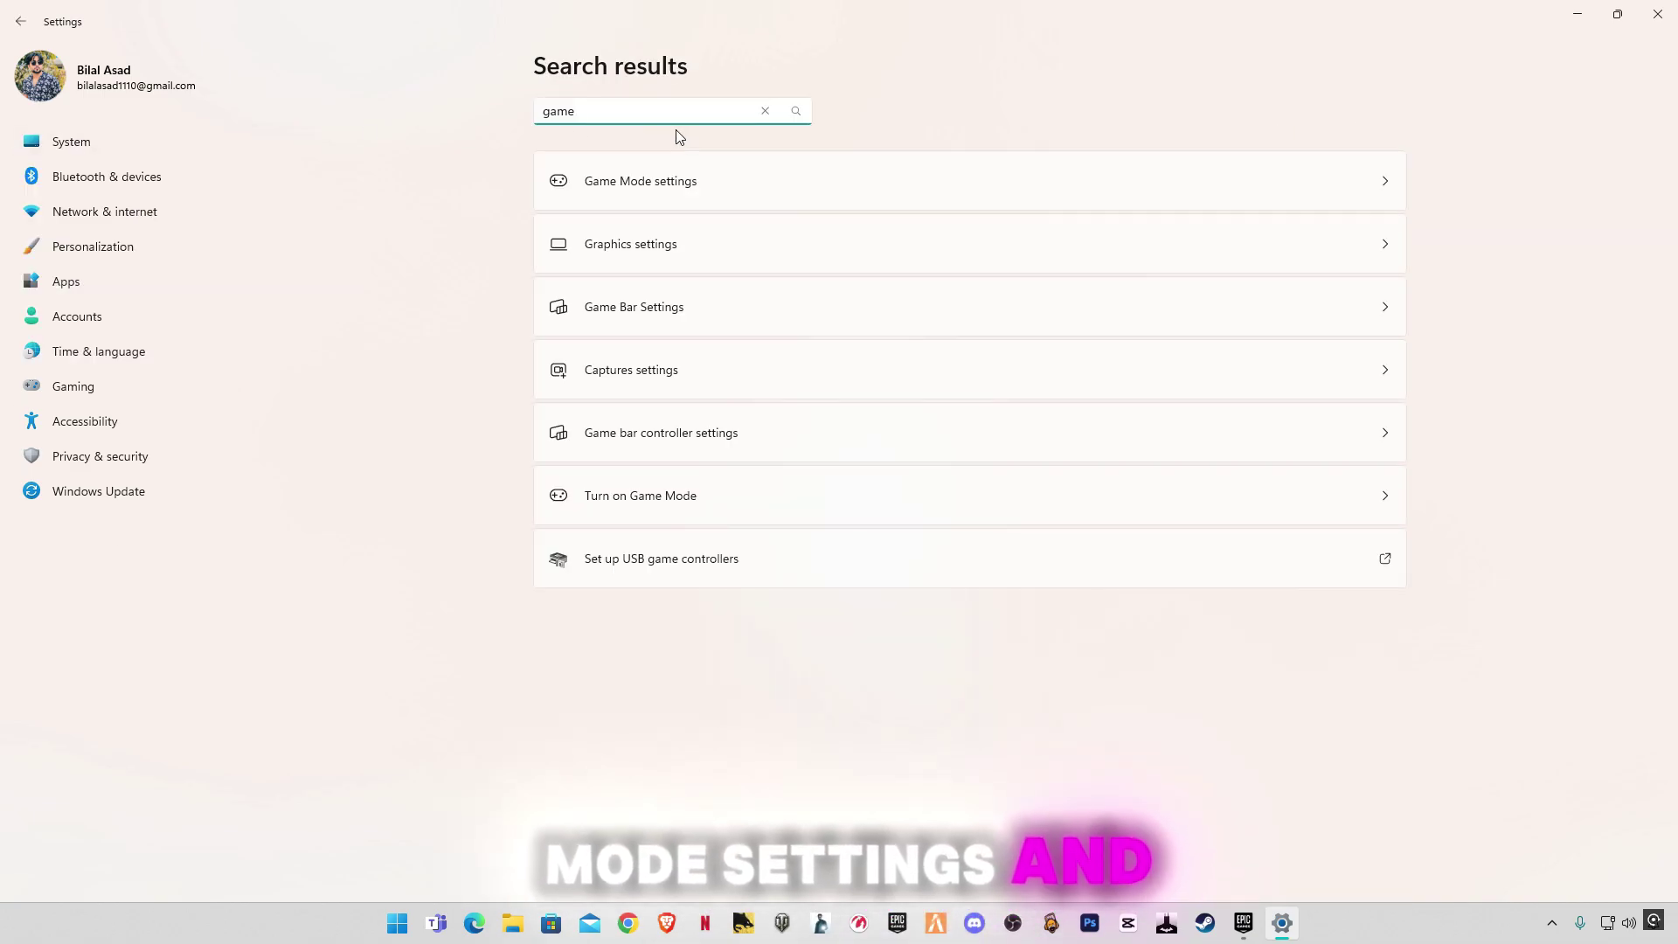
left_click(641, 184)
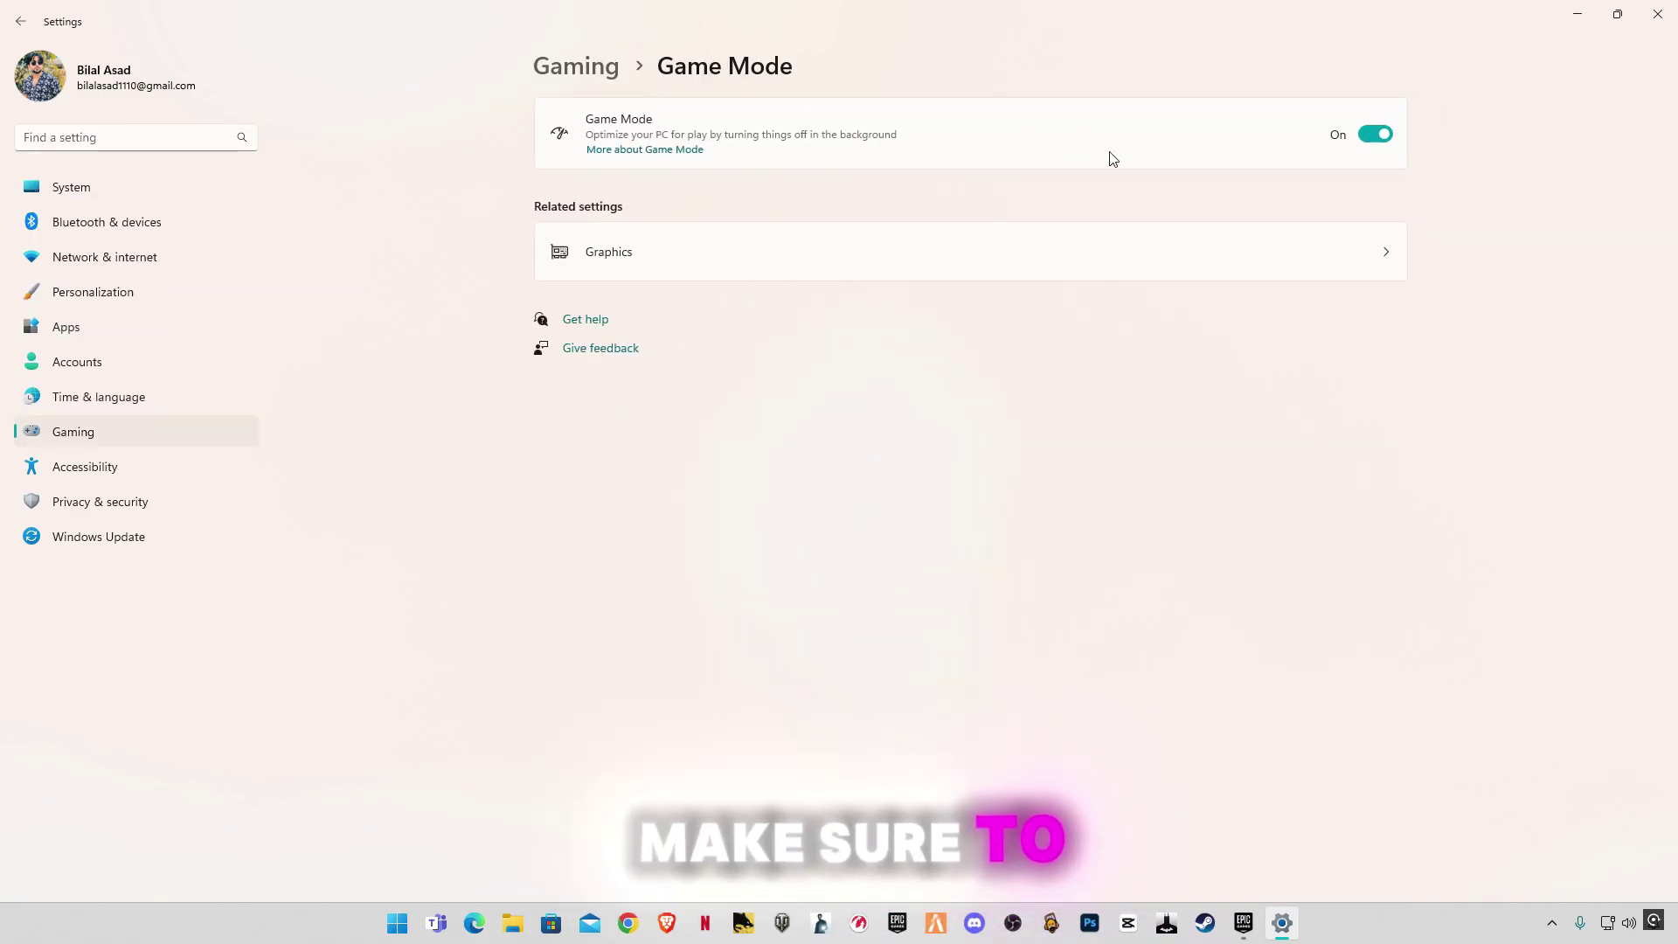
left_click(1376, 136)
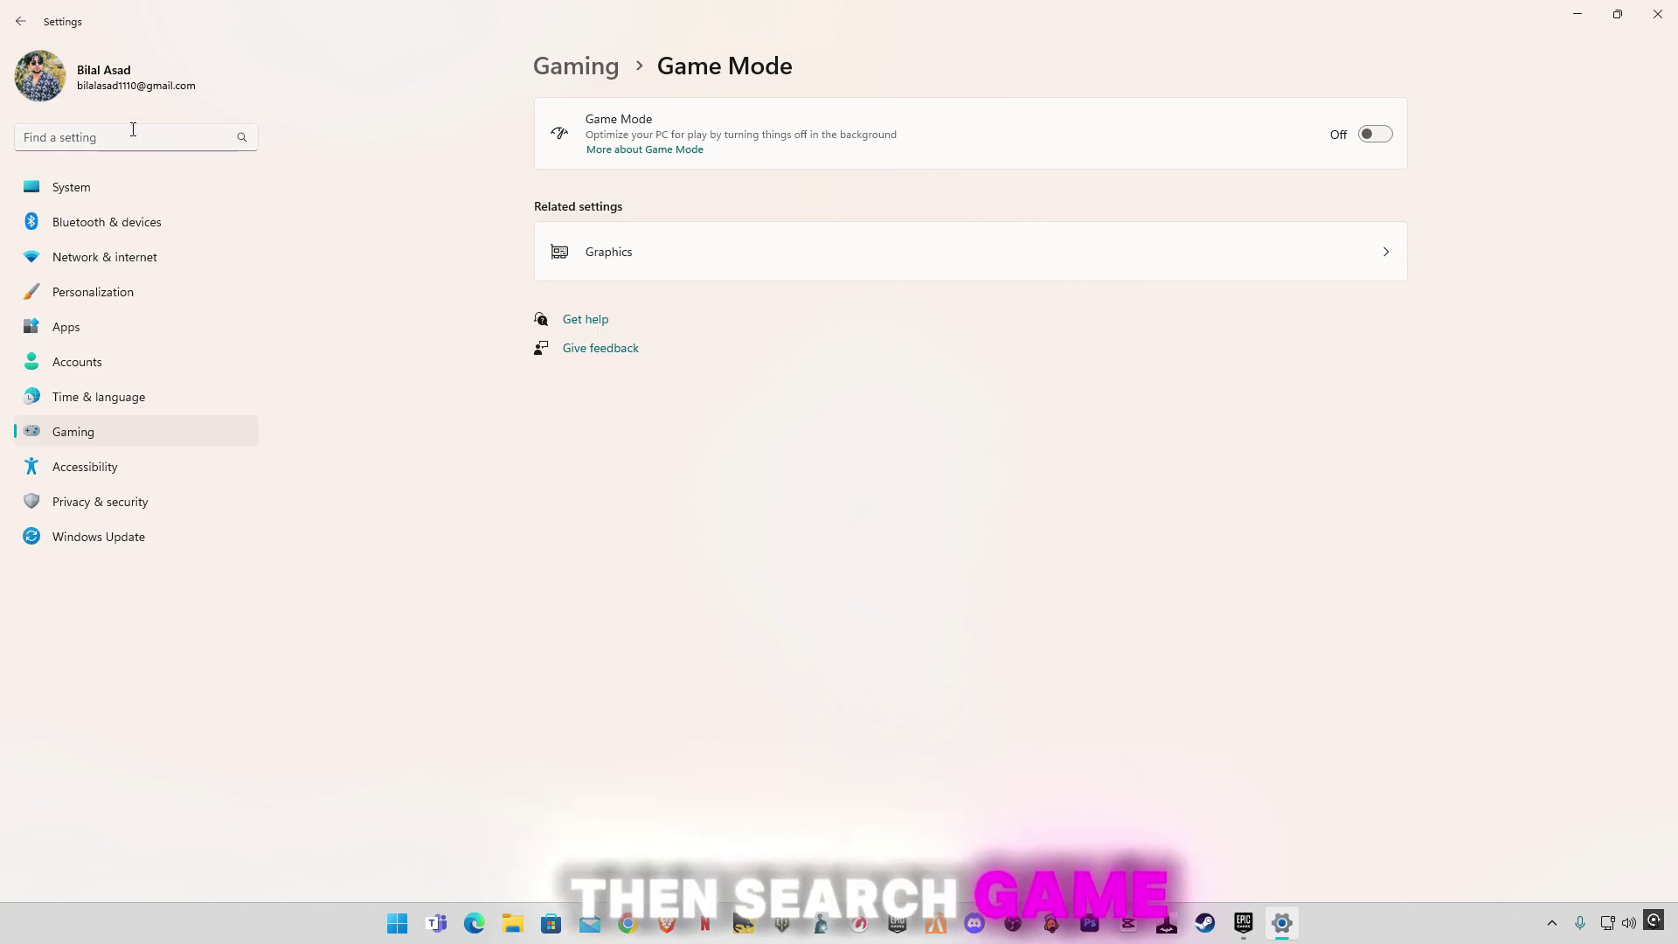
Step: Search the settings for "game", open the Game Bar settings and make sure controller opening of Game Bar is off
type("game")
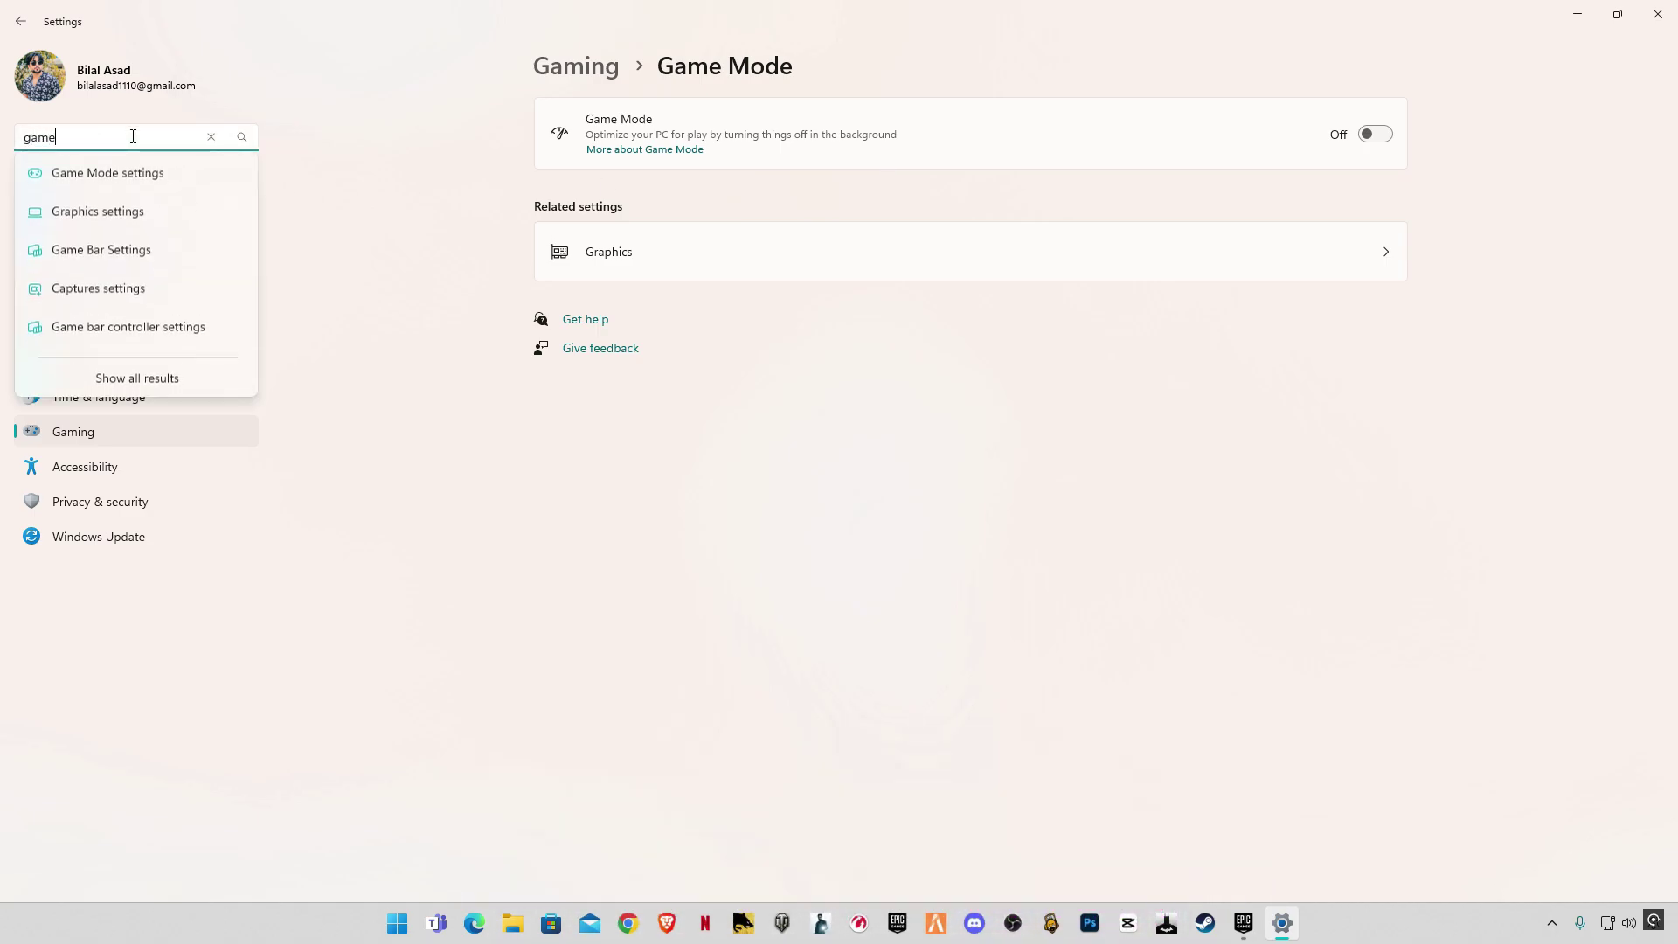
key("Return")
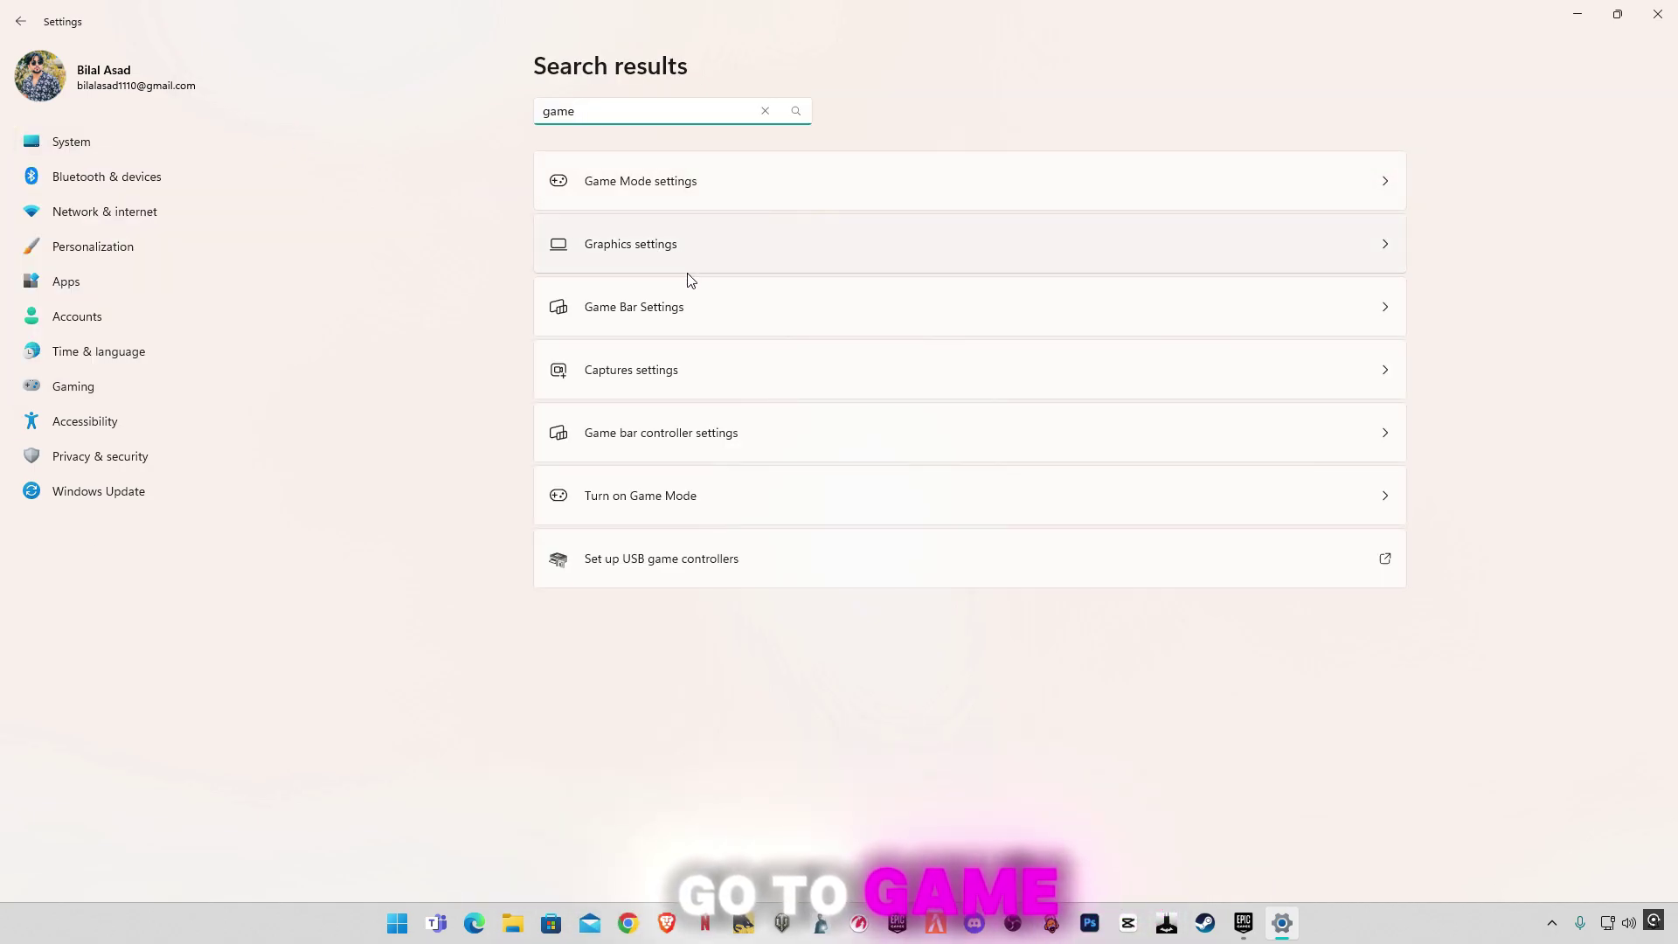
left_click(687, 306)
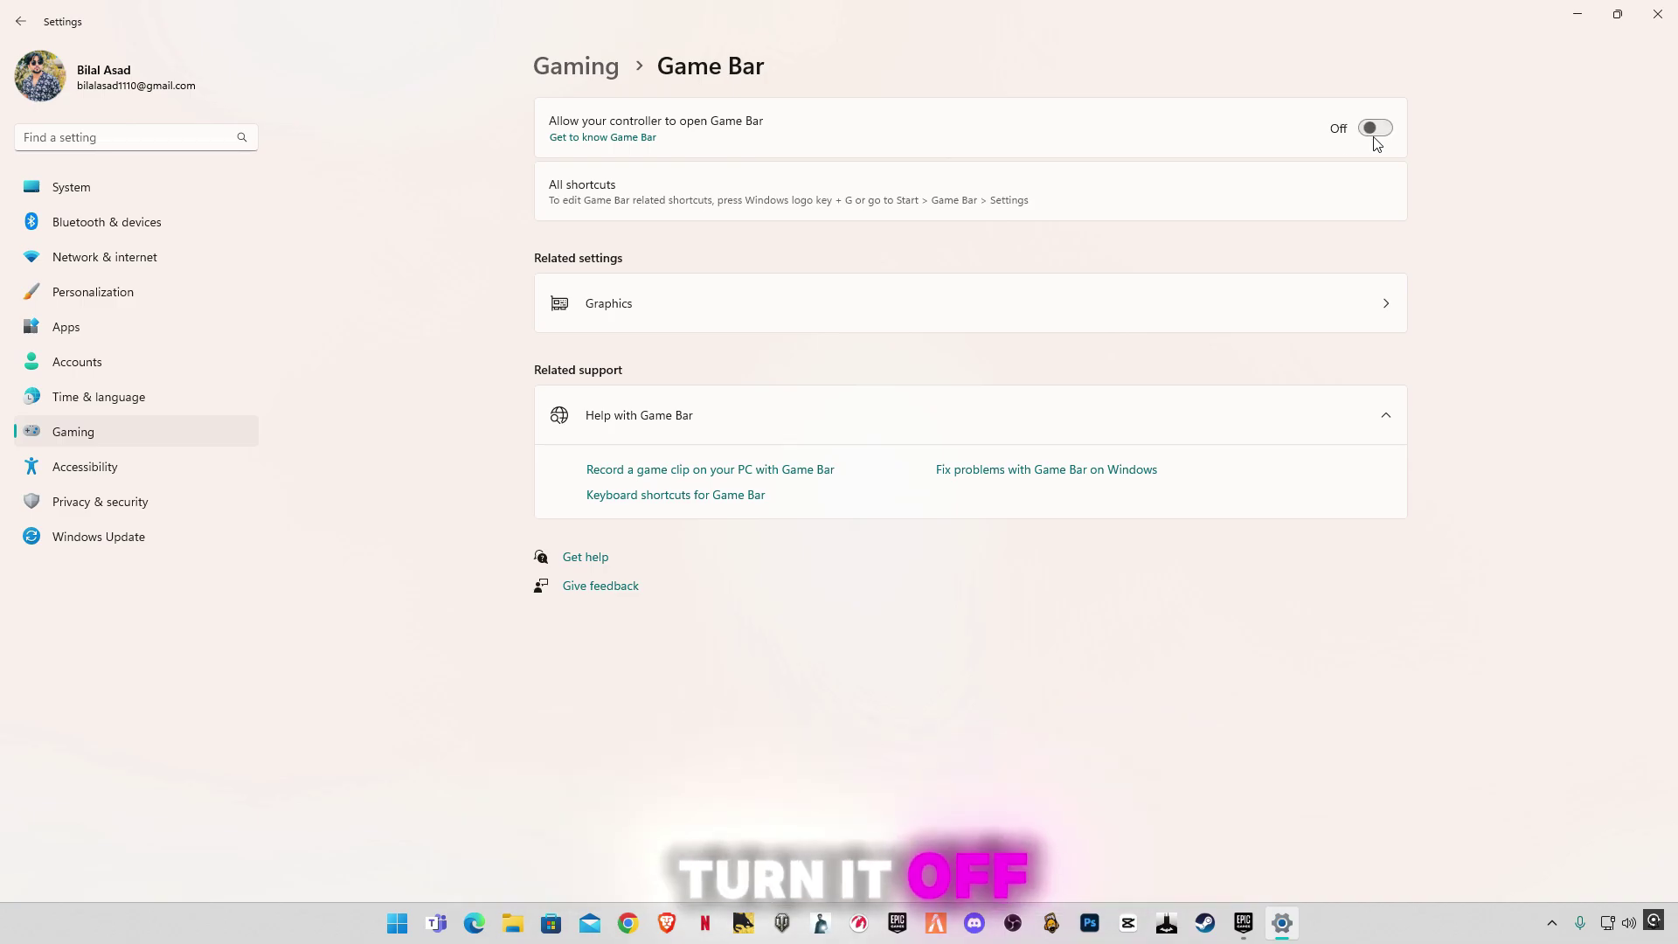
Step: In the Graphics settings, set Fortnite's graphics preference to High performance and turn on the default Optimizations for windowed games
type("game")
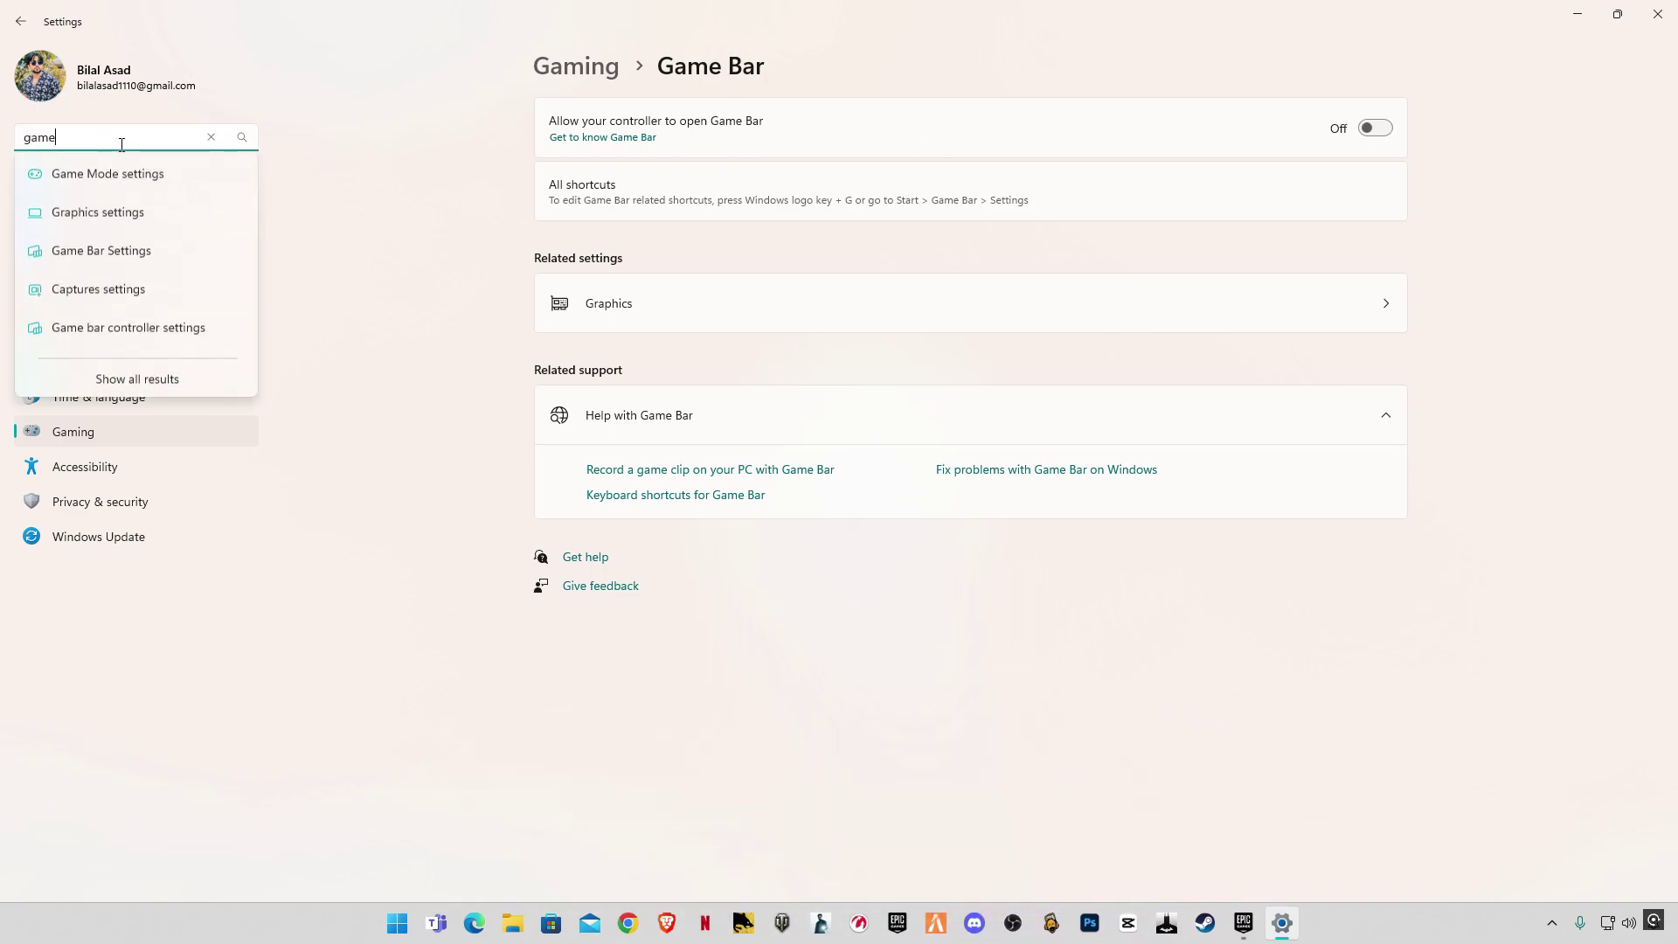
key("Return")
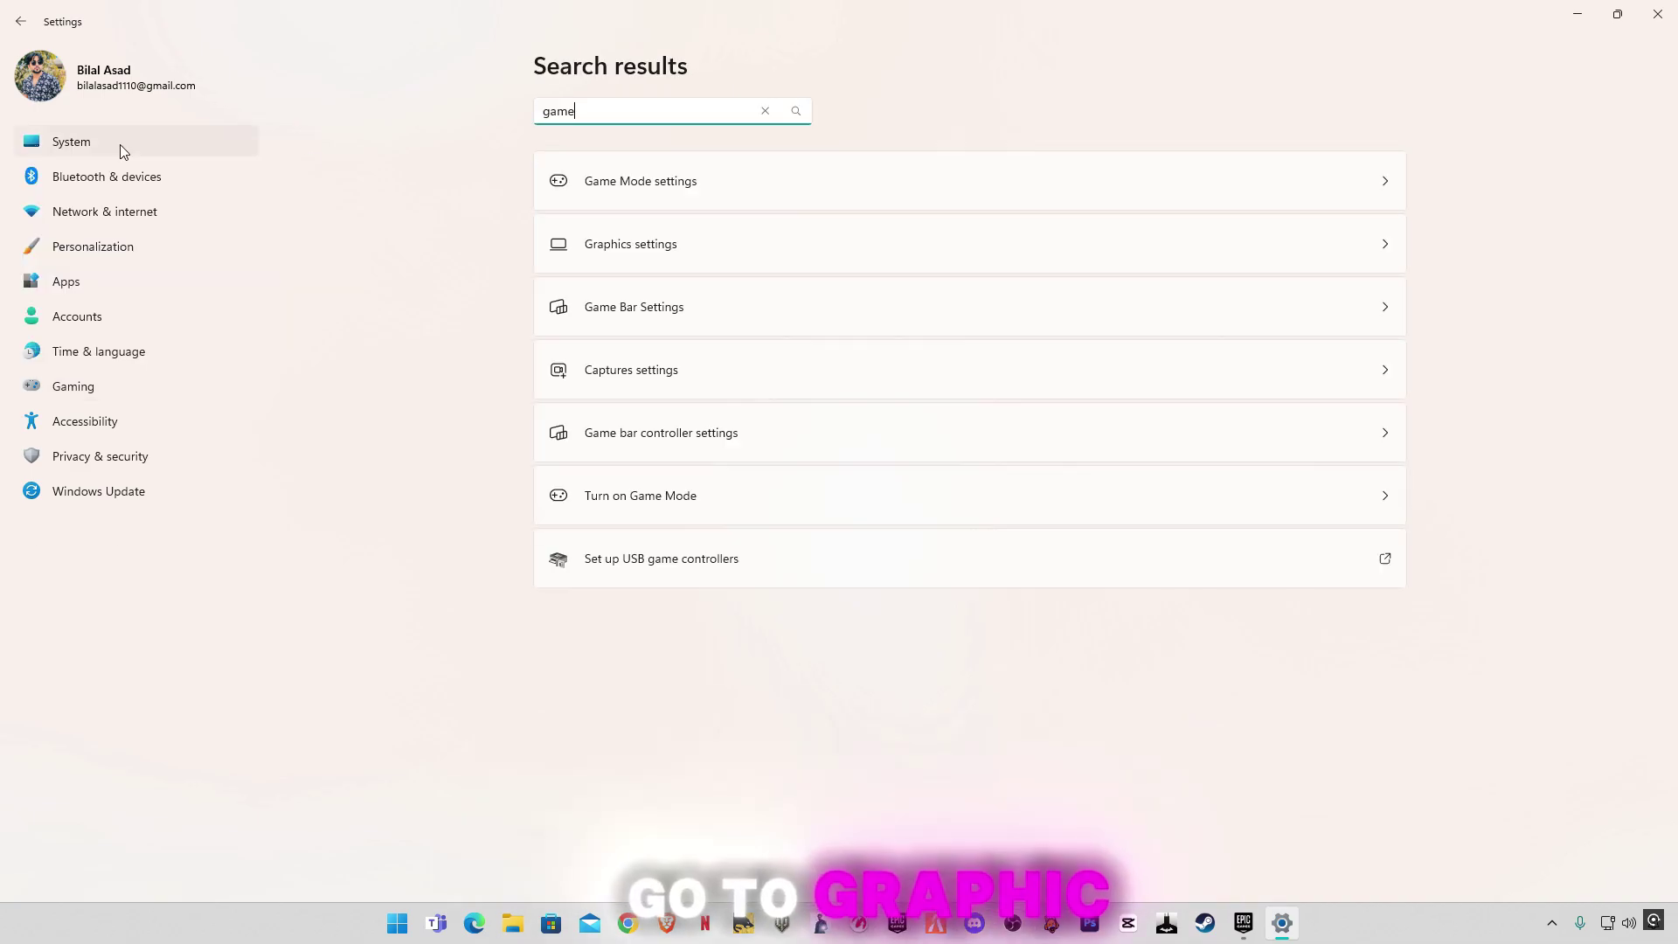
left_click(652, 249)
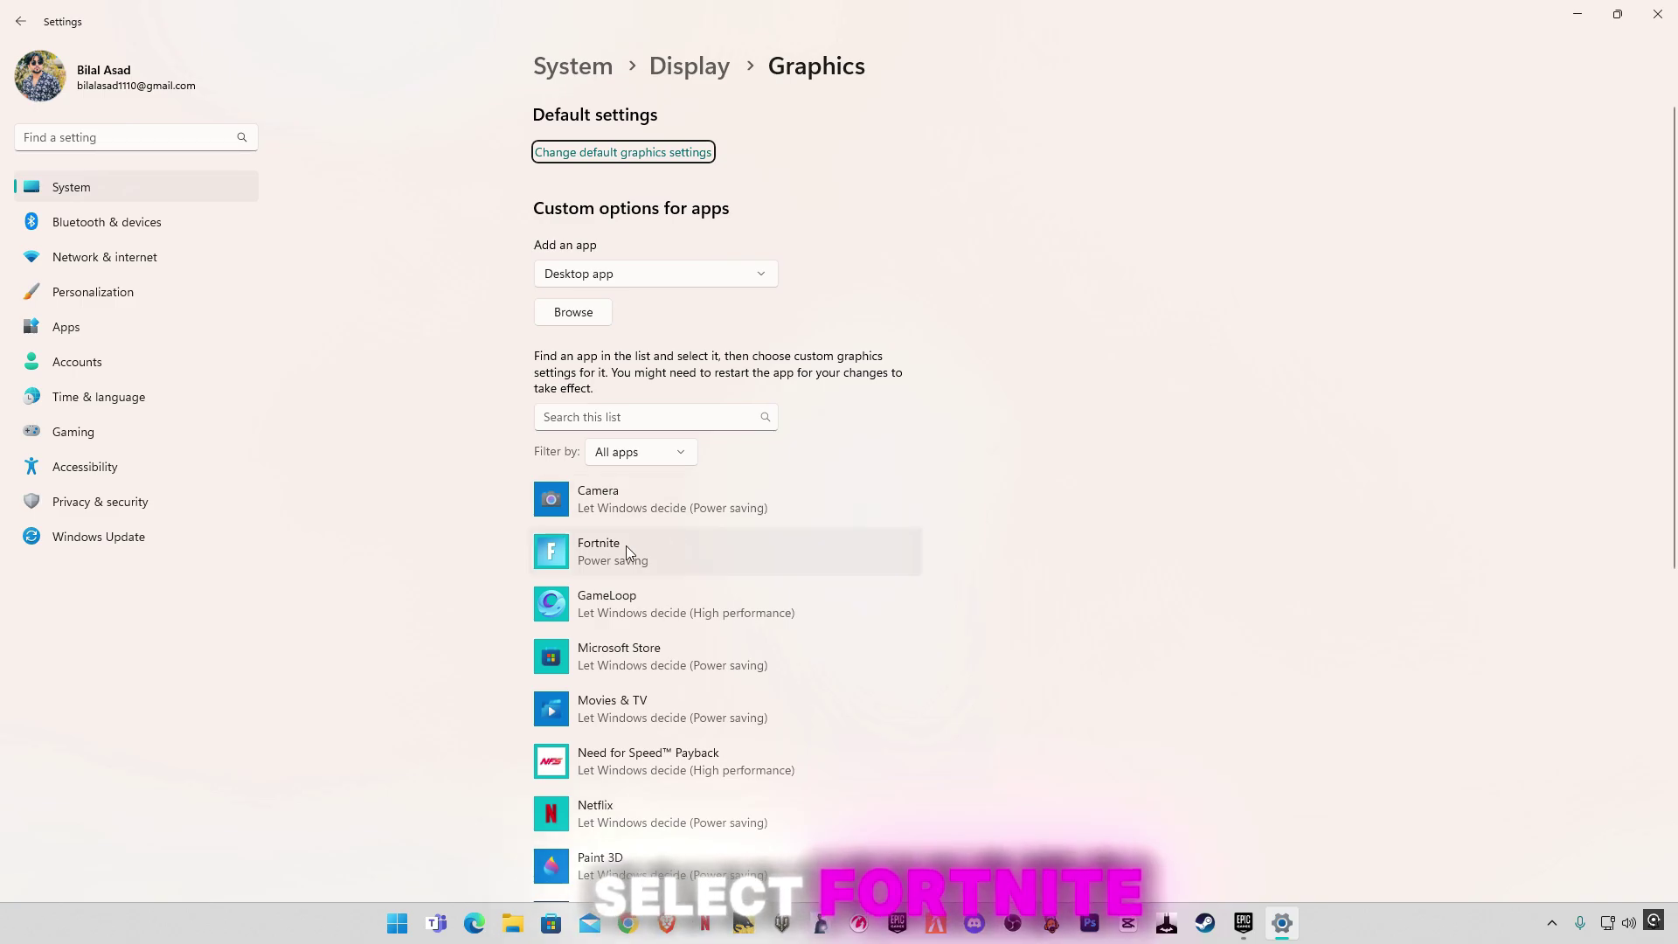
left_click(594, 551)
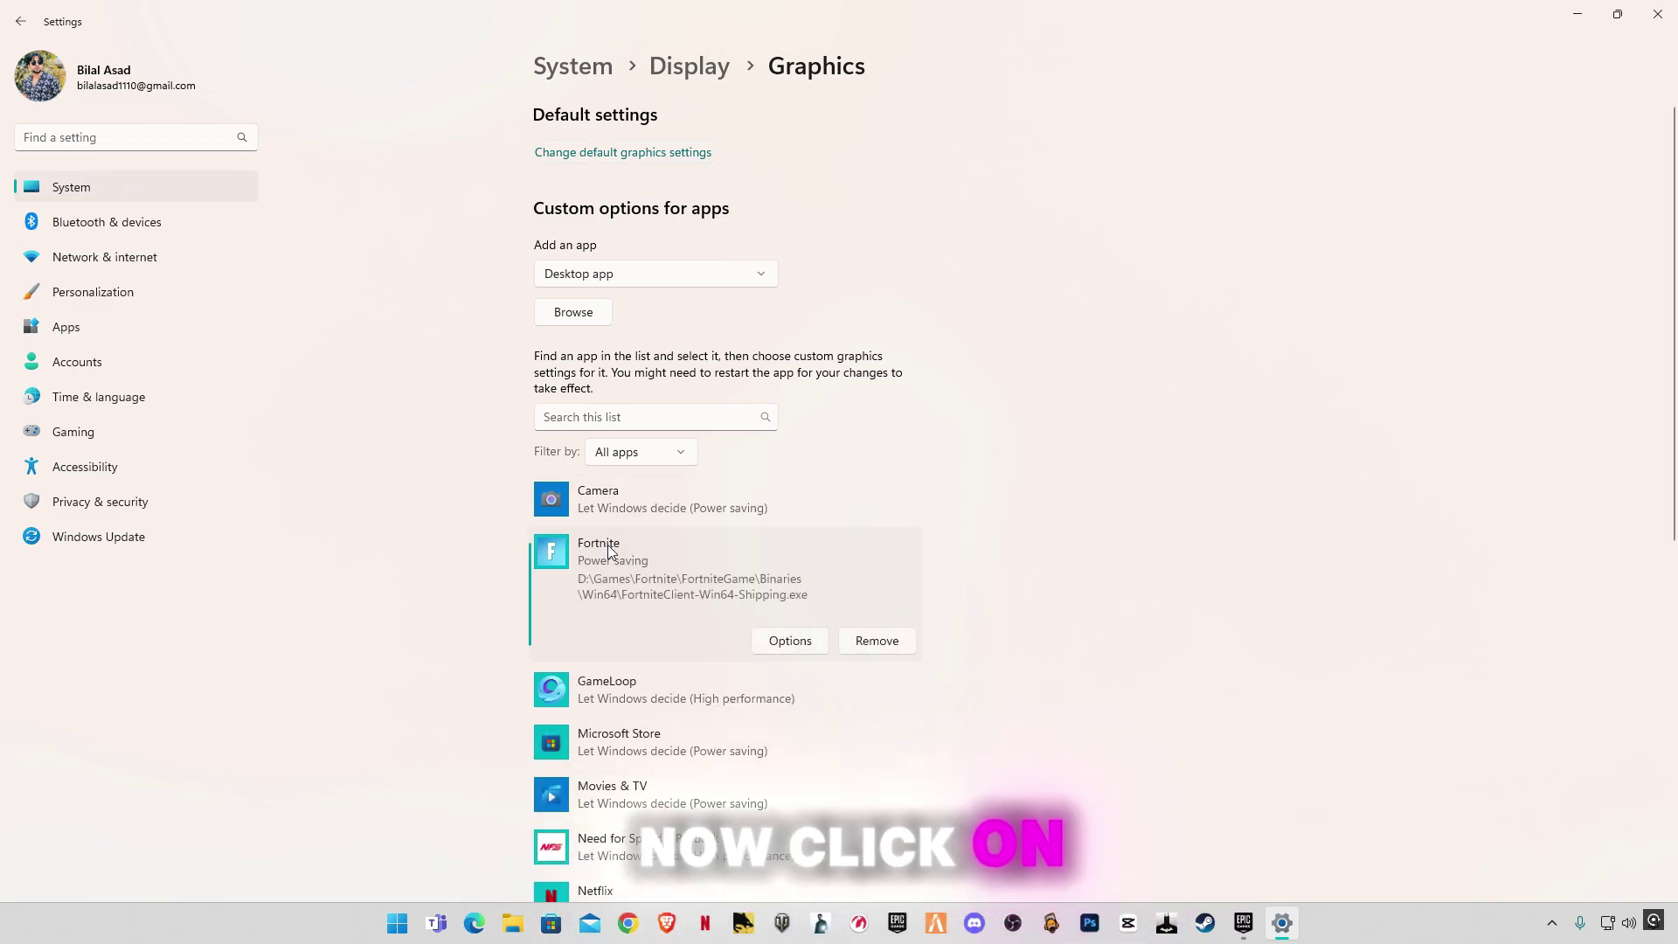
left_click(791, 642)
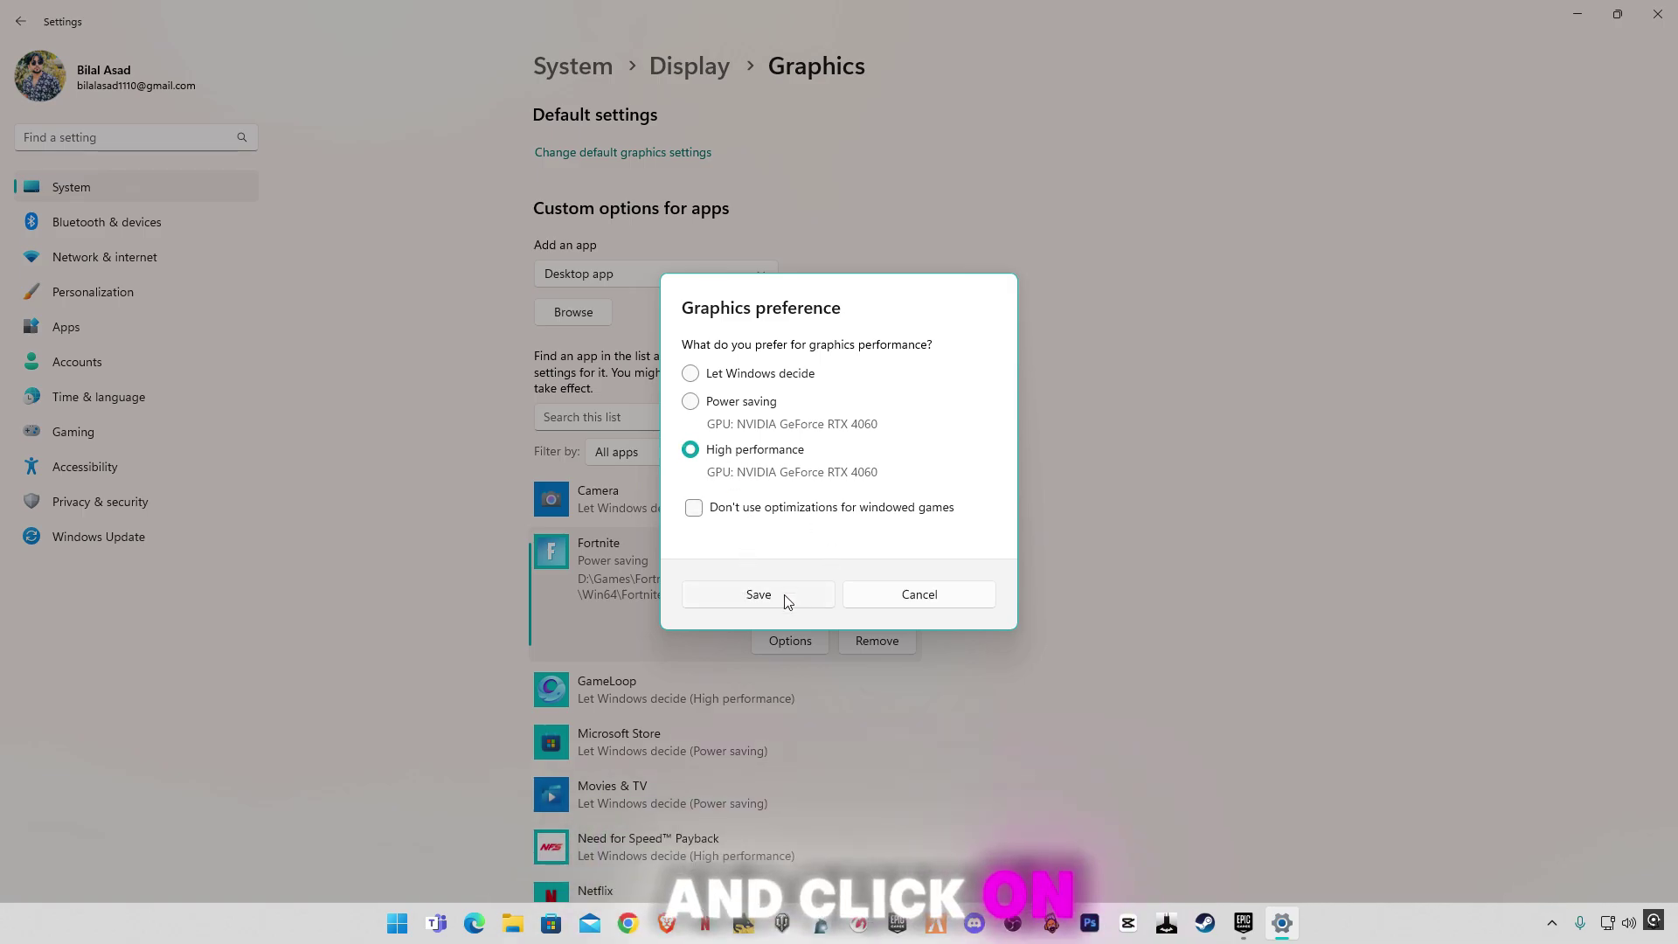
left_click(759, 596)
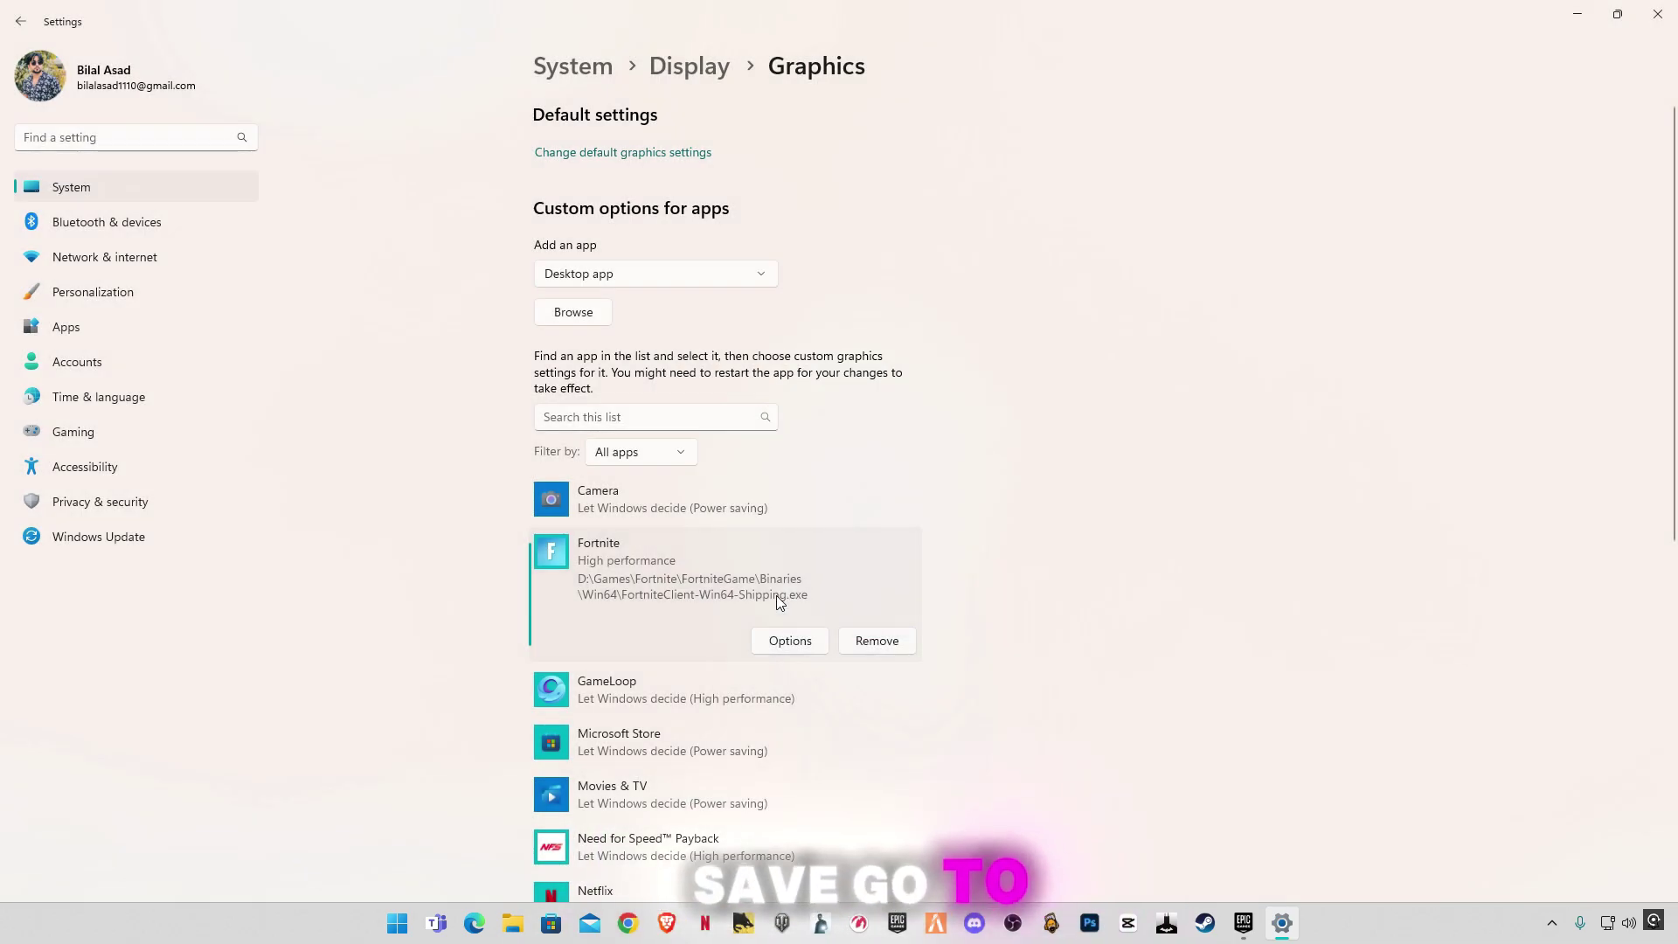
left_click(588, 153)
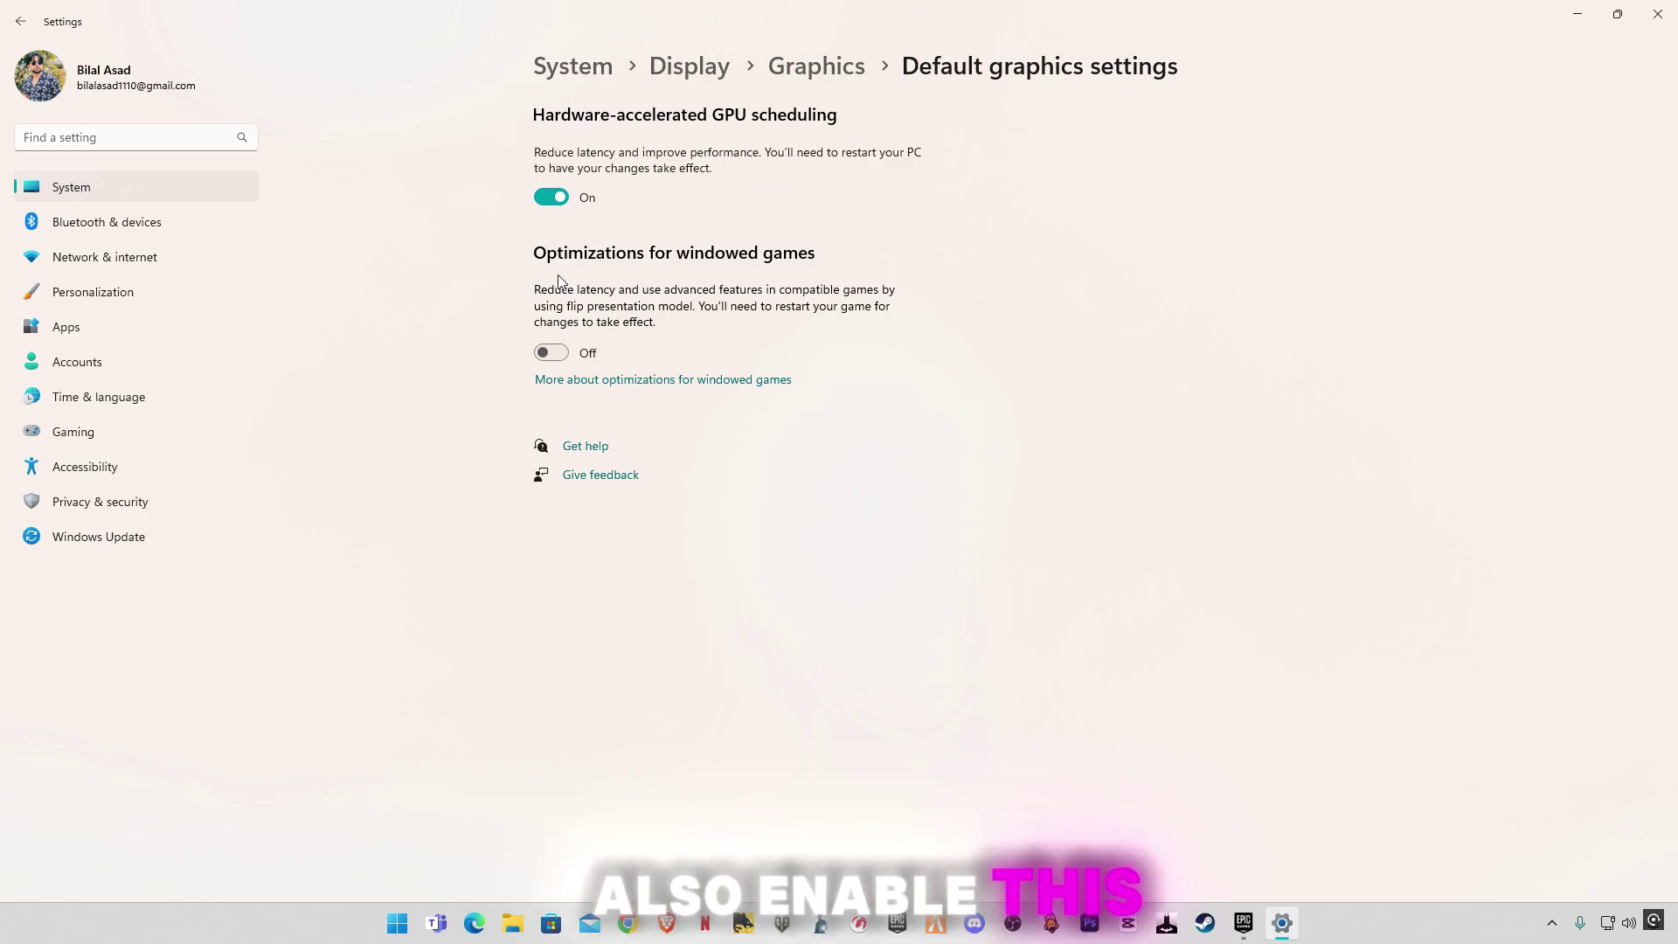
left_click(553, 355)
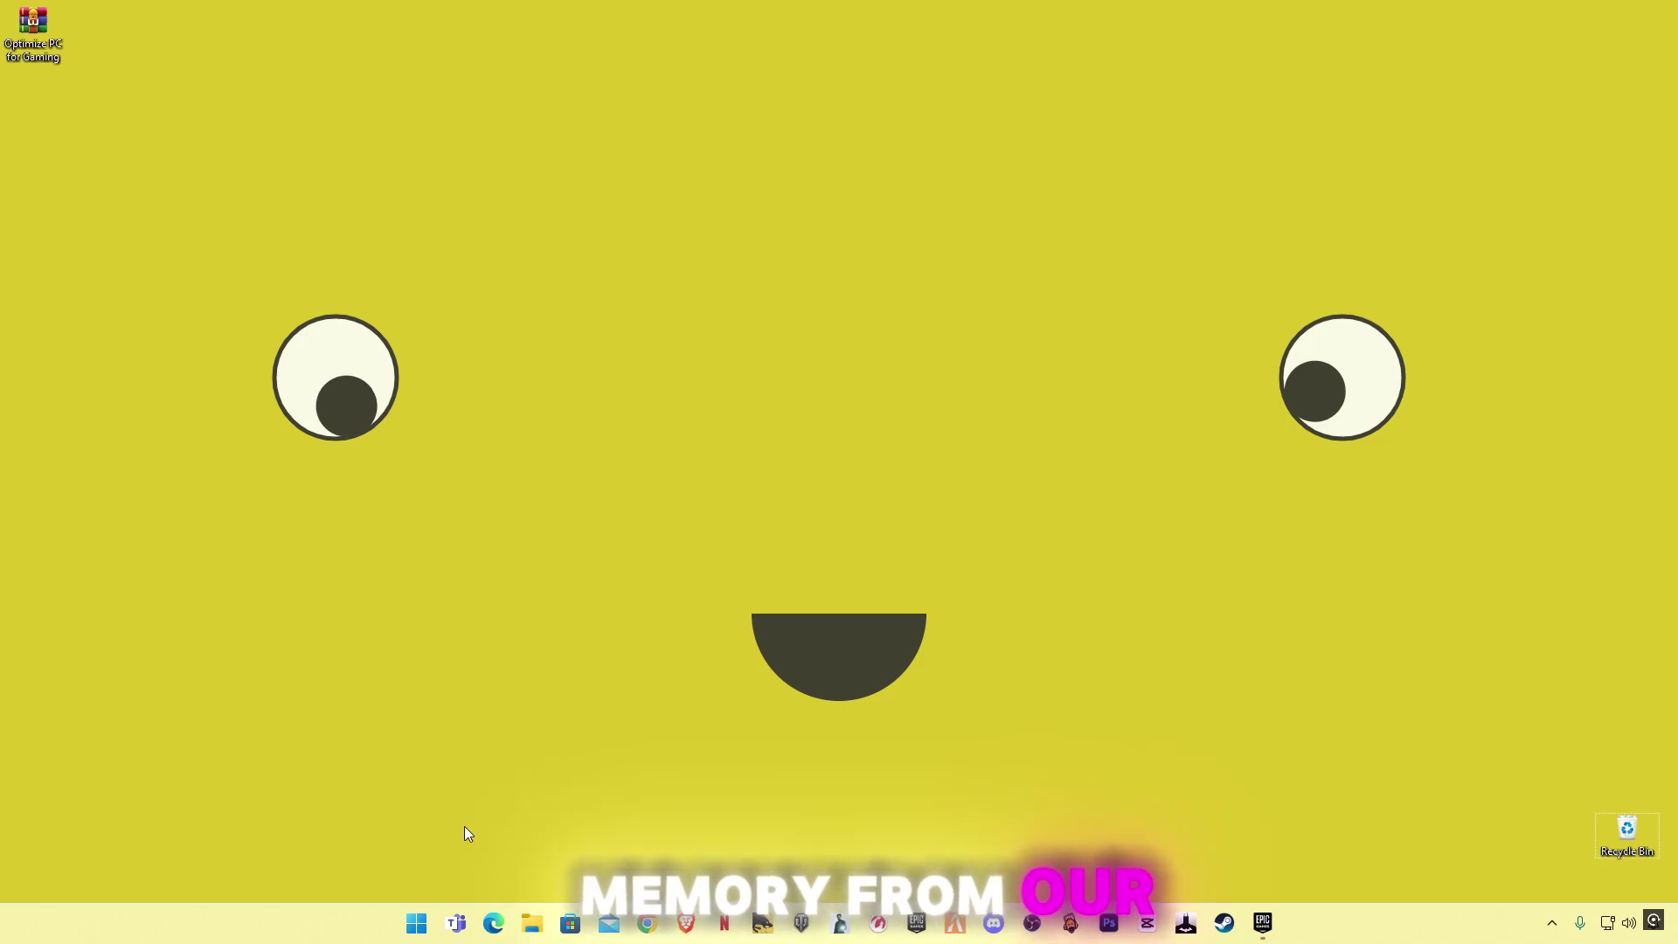
Step: Open the Windows Temp folder with the Run command temp, delete all files in it and close the folder
right_click(417, 932)
left_click(635, 749)
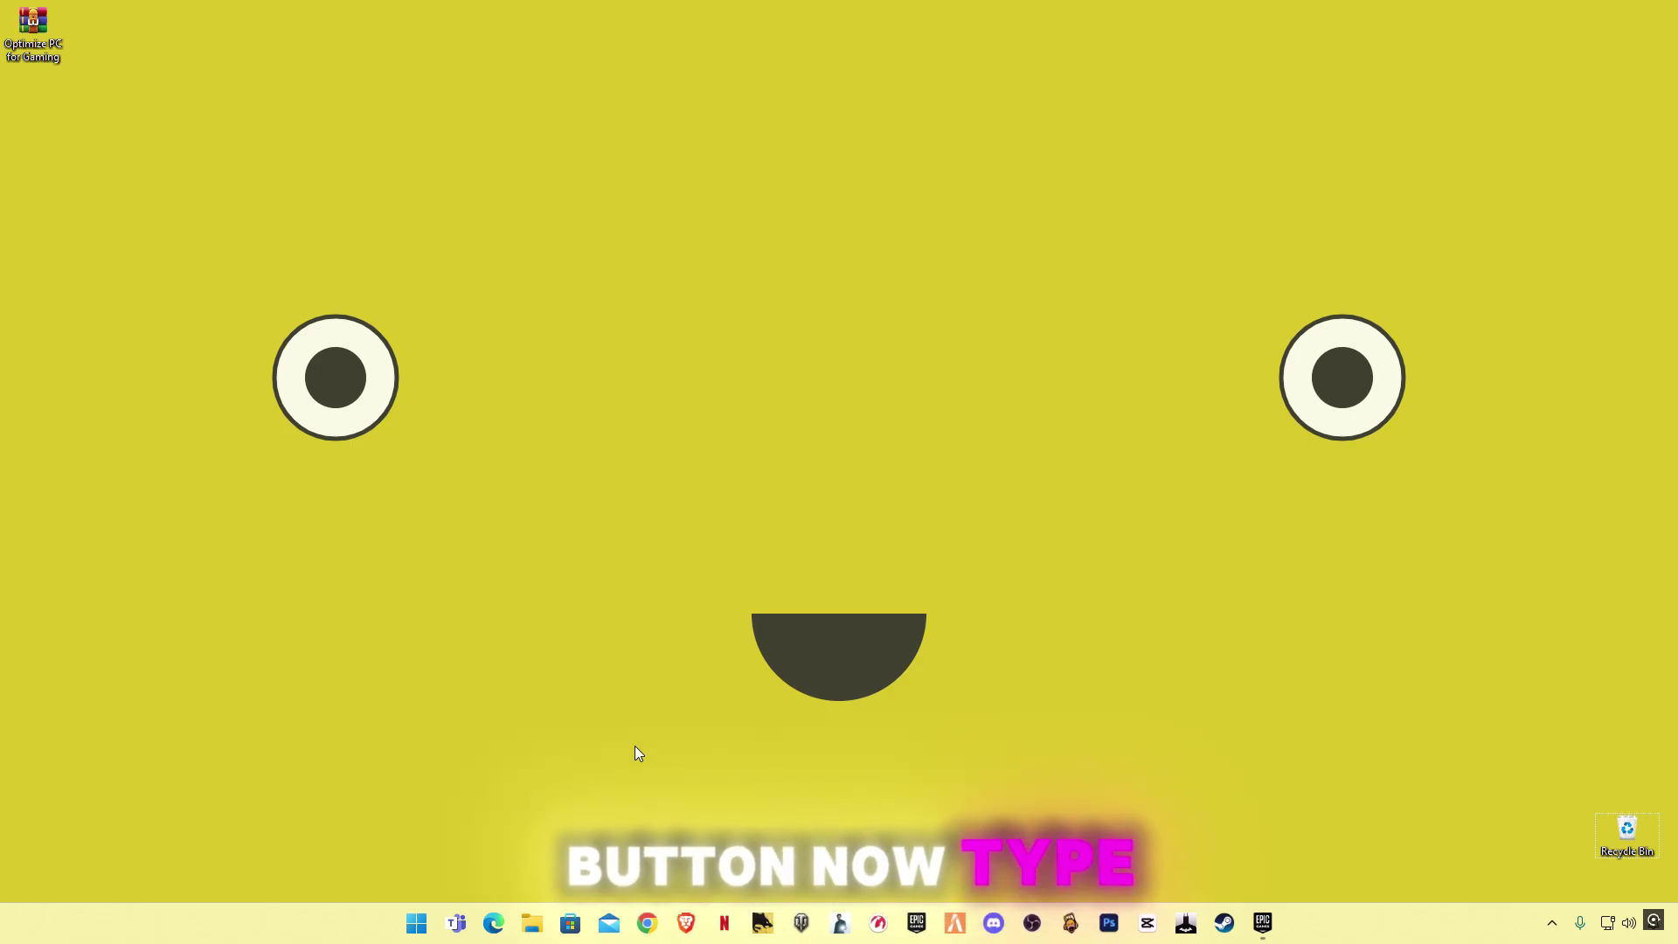
key("super+r")
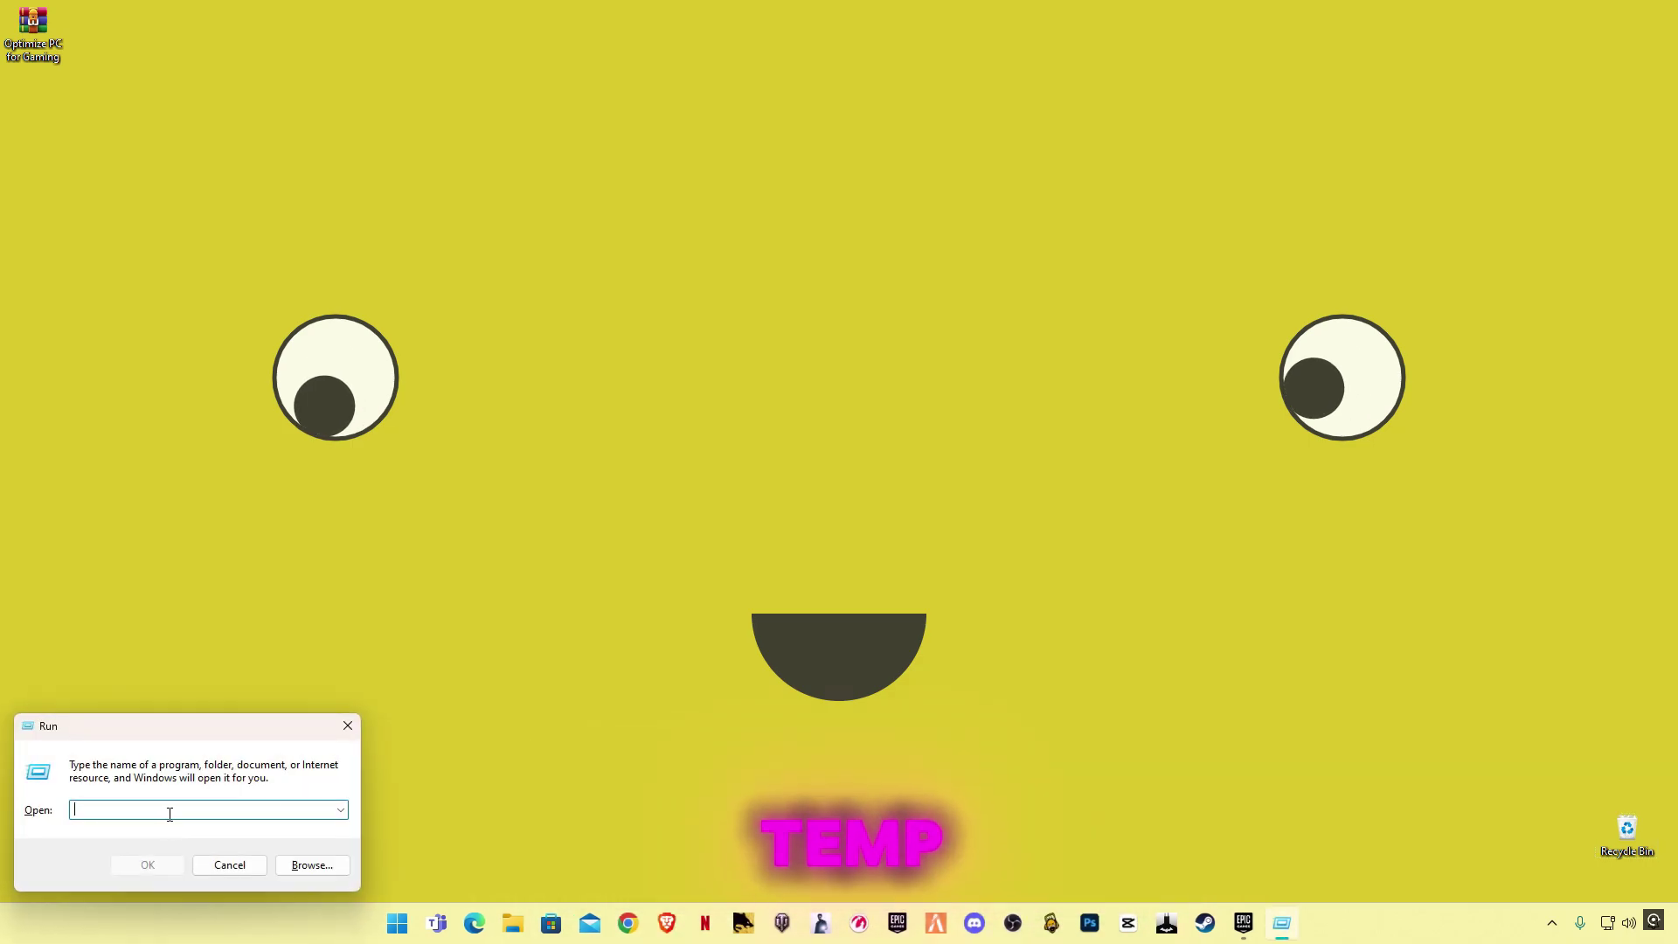
type("temp")
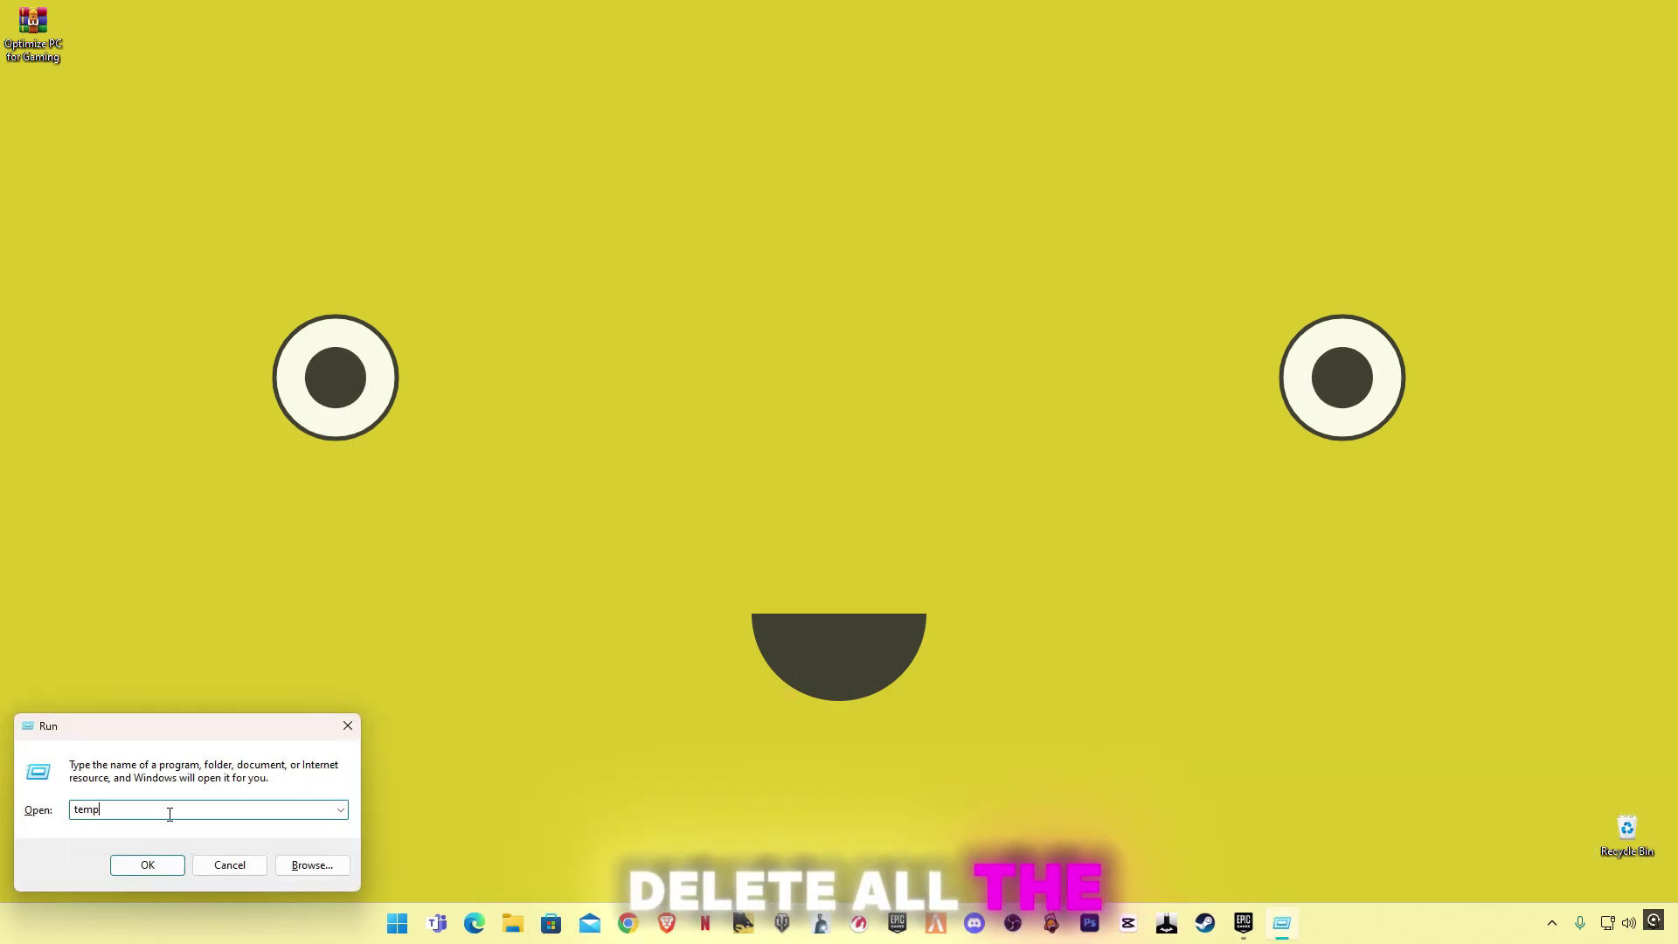
key("Return")
left_click(808, 490)
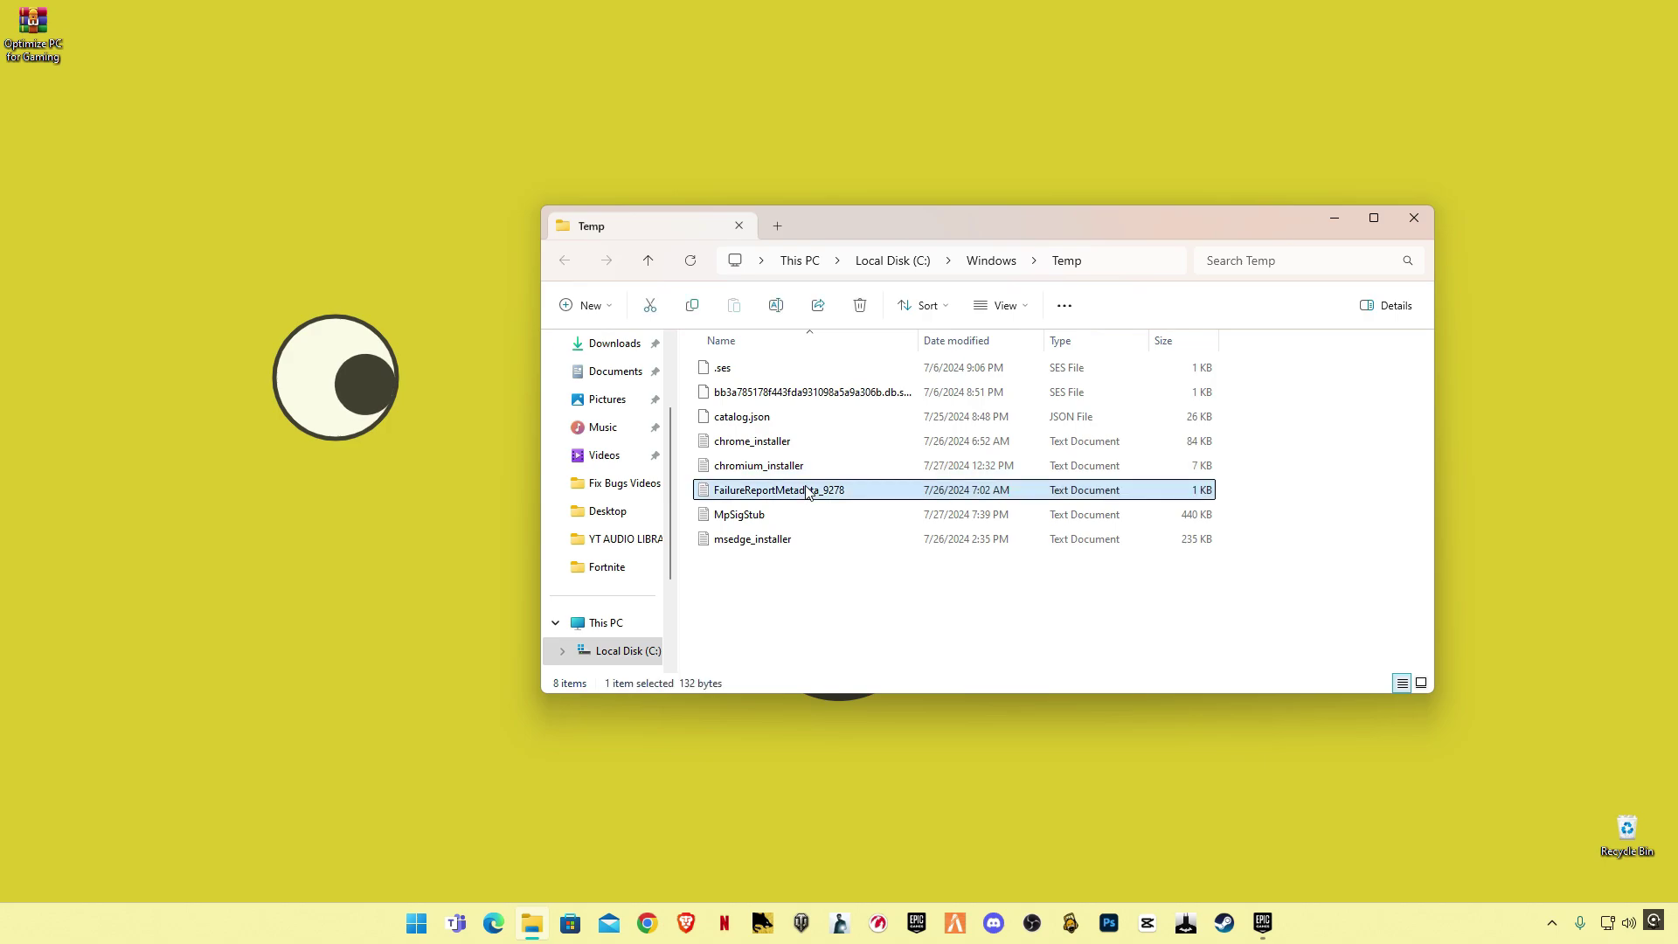
key("ctrl+a")
key("Delete")
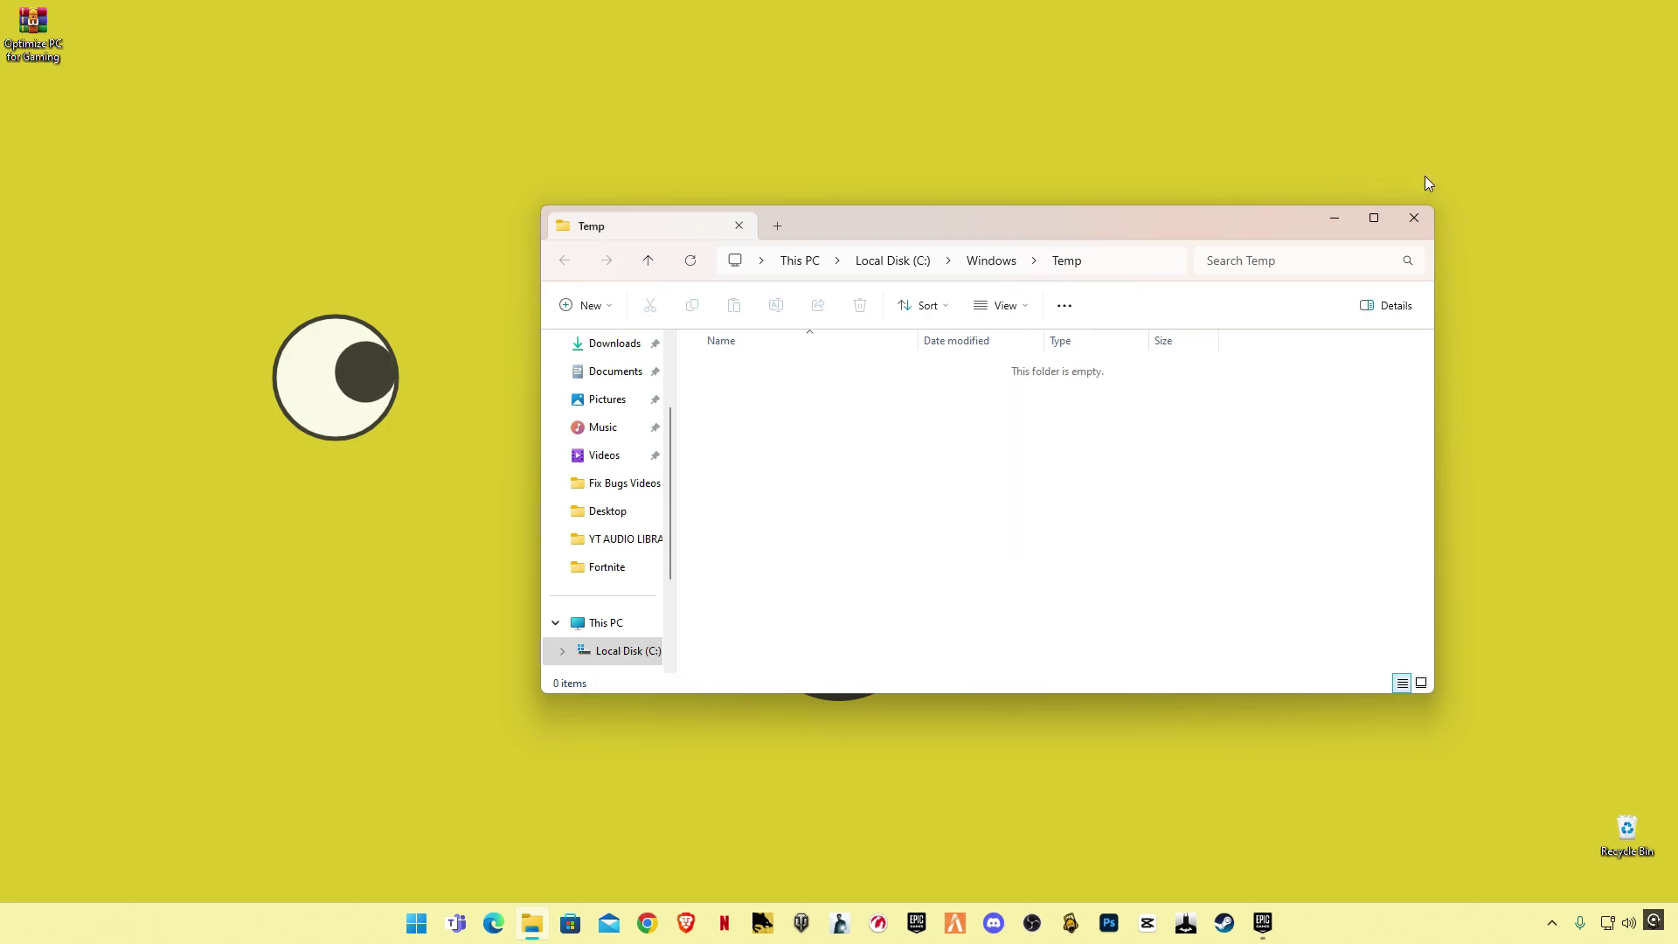
left_click(1415, 218)
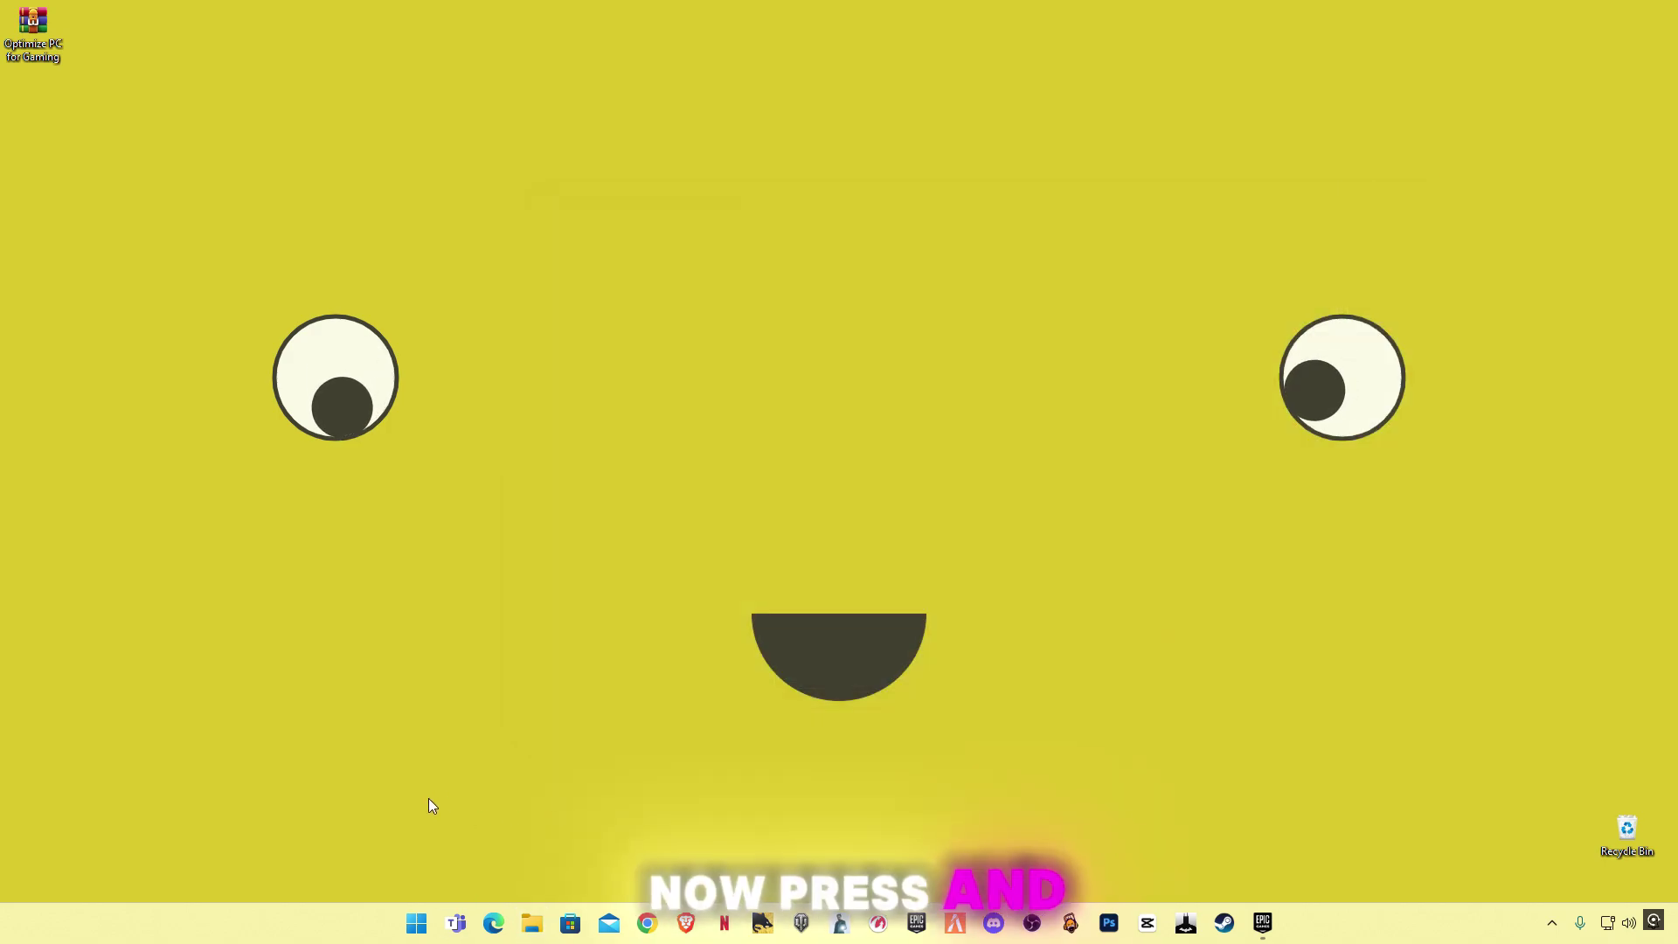
Step: Open the user's temporary folder with the Run command %temp% and delete all its contents, skipping every file in use
key("super+r")
type("%")
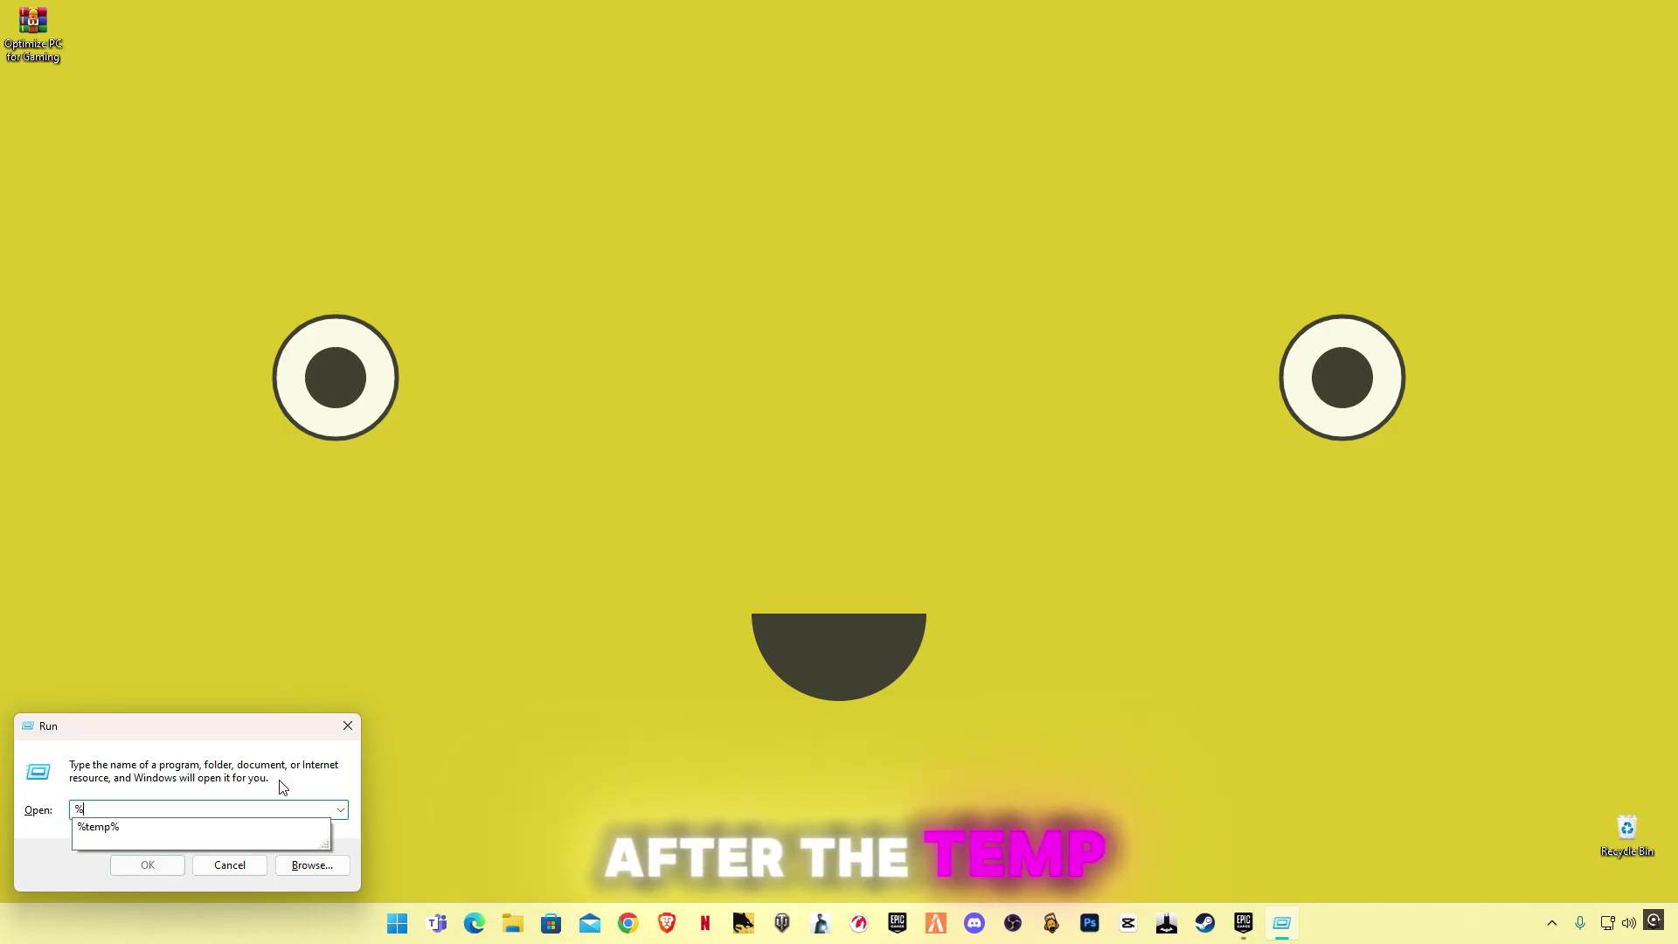
type("temp")
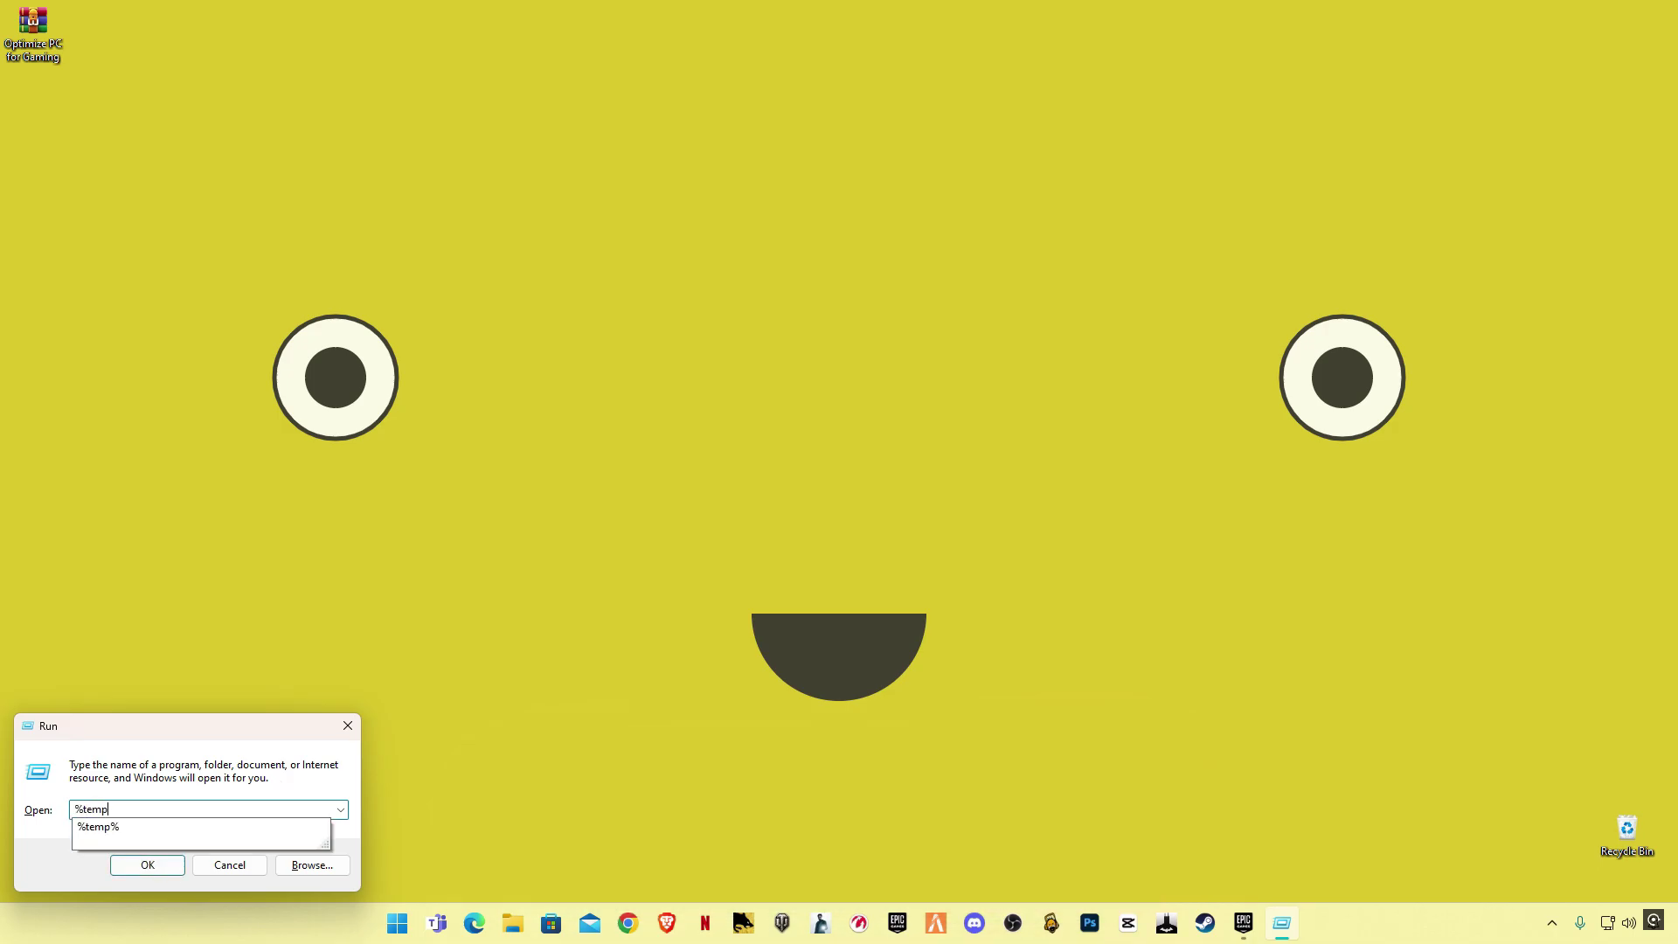
type("%")
key("Return")
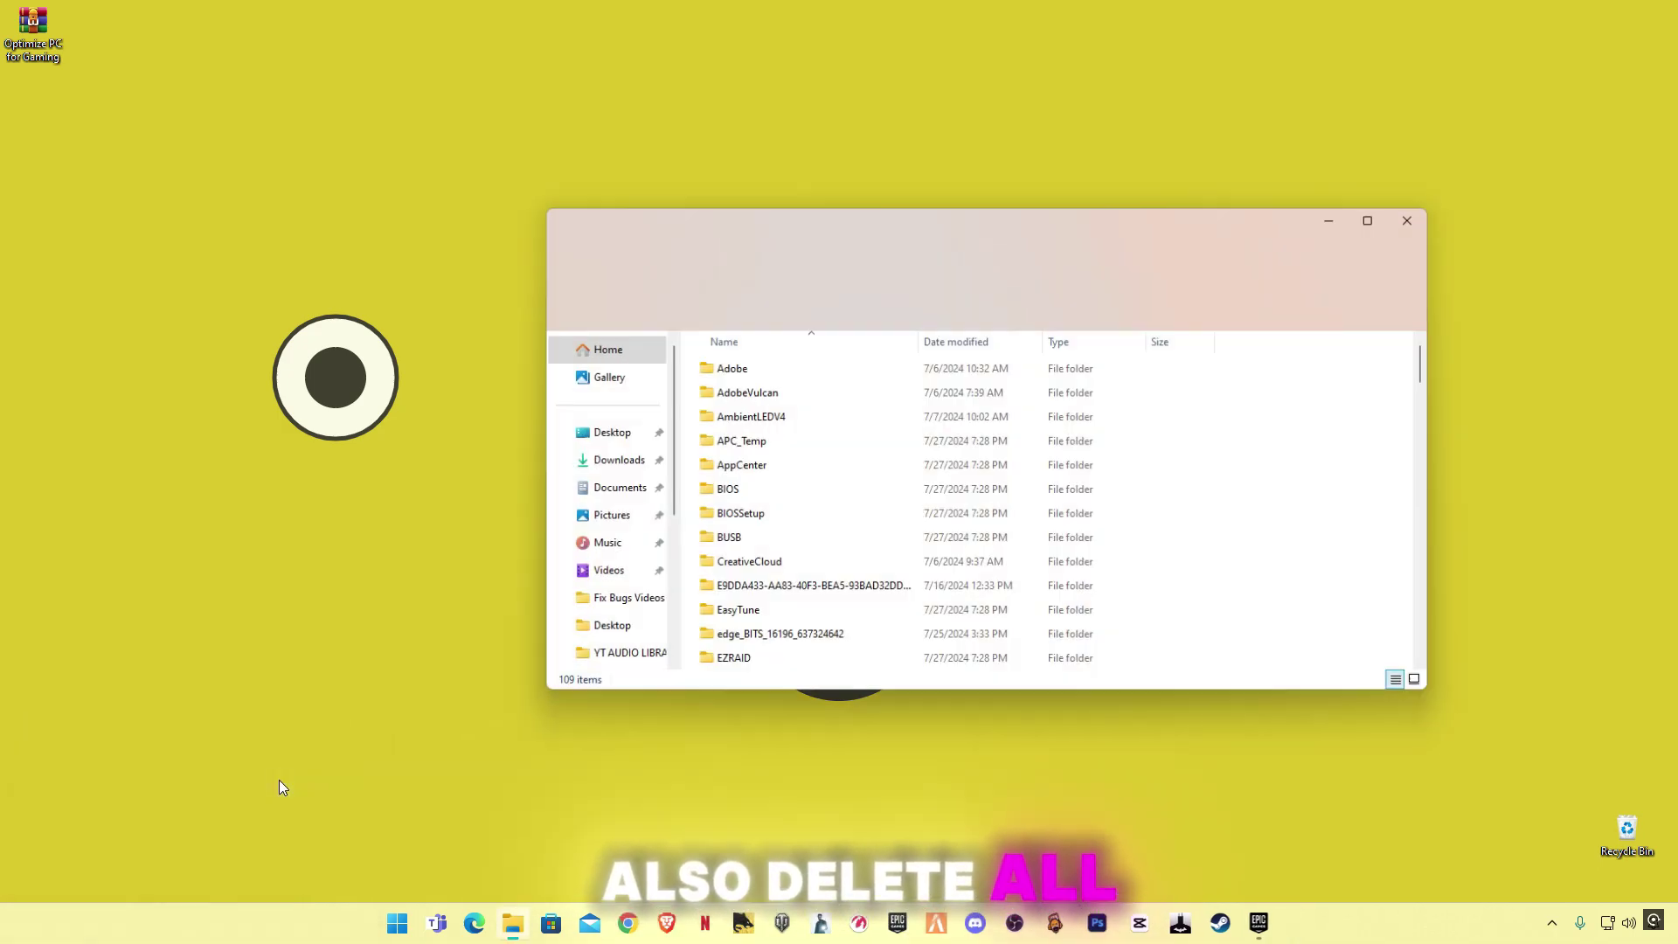
left_click(820, 521)
key("ctrl+a")
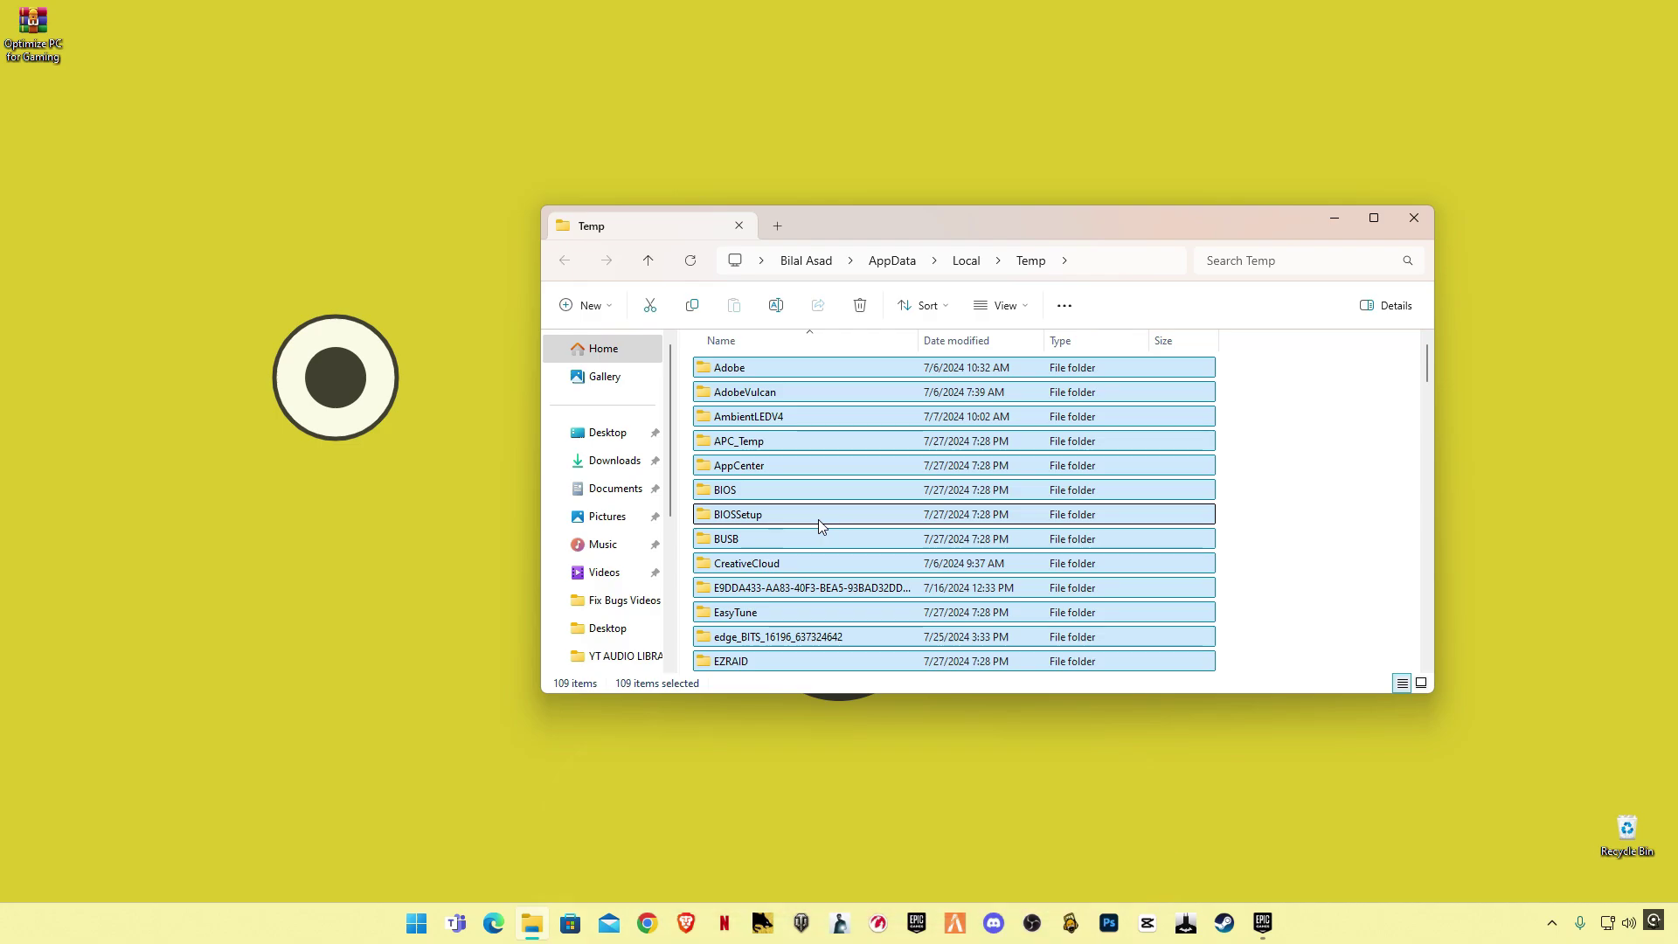
key("Delete")
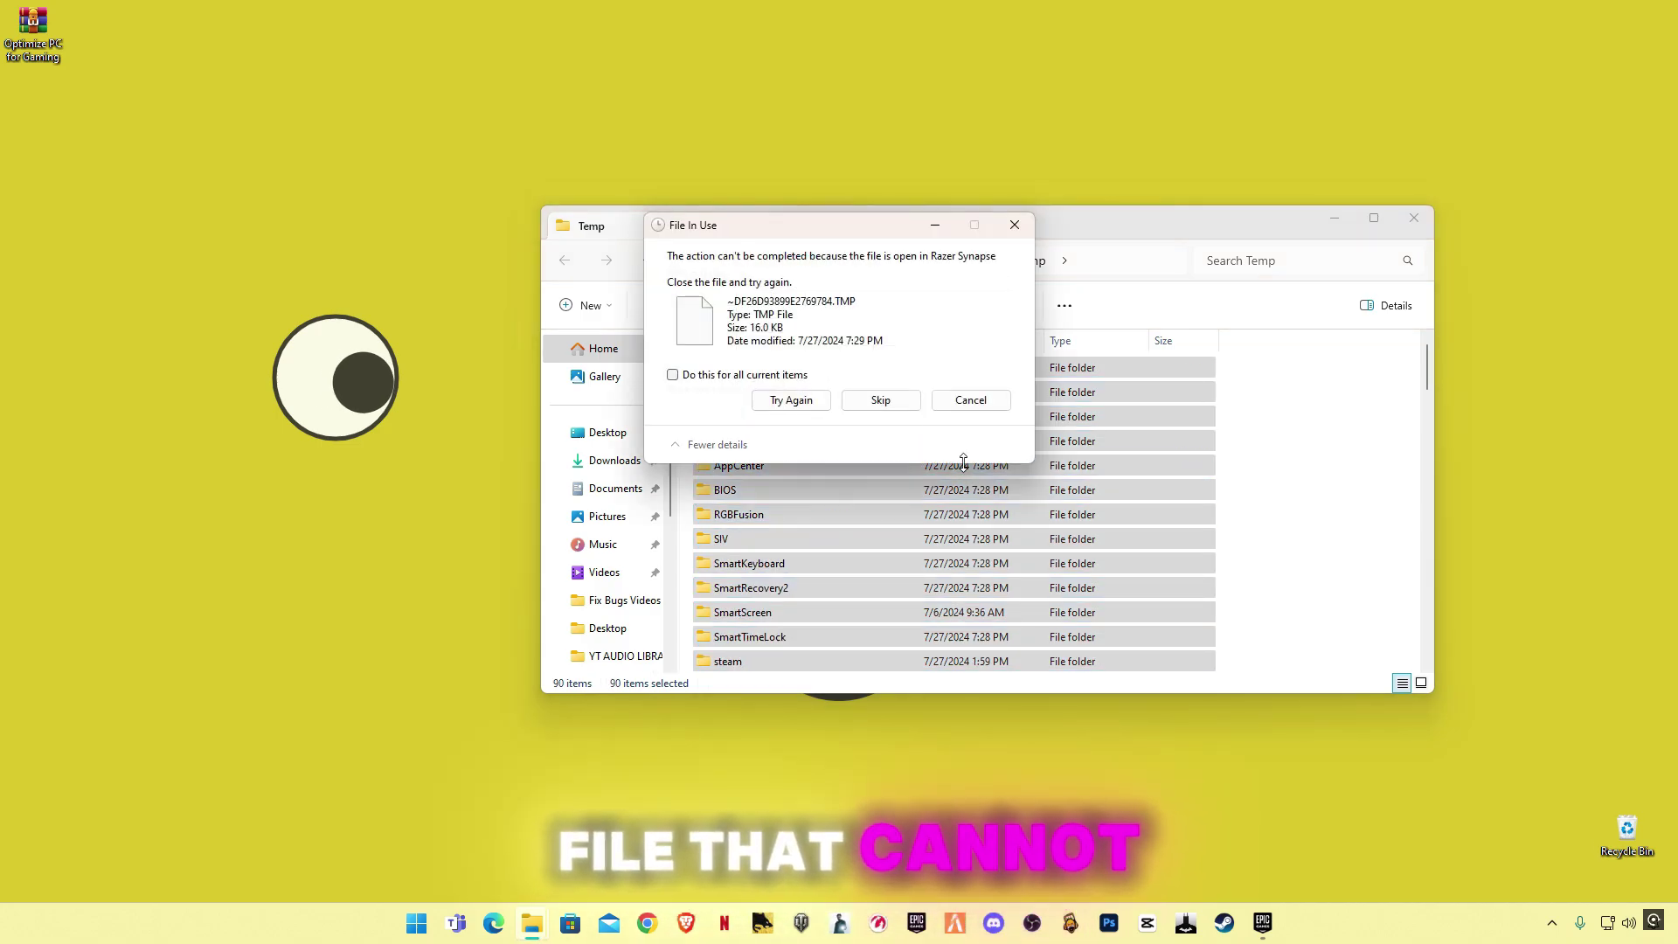
left_click(673, 374)
left_click(881, 400)
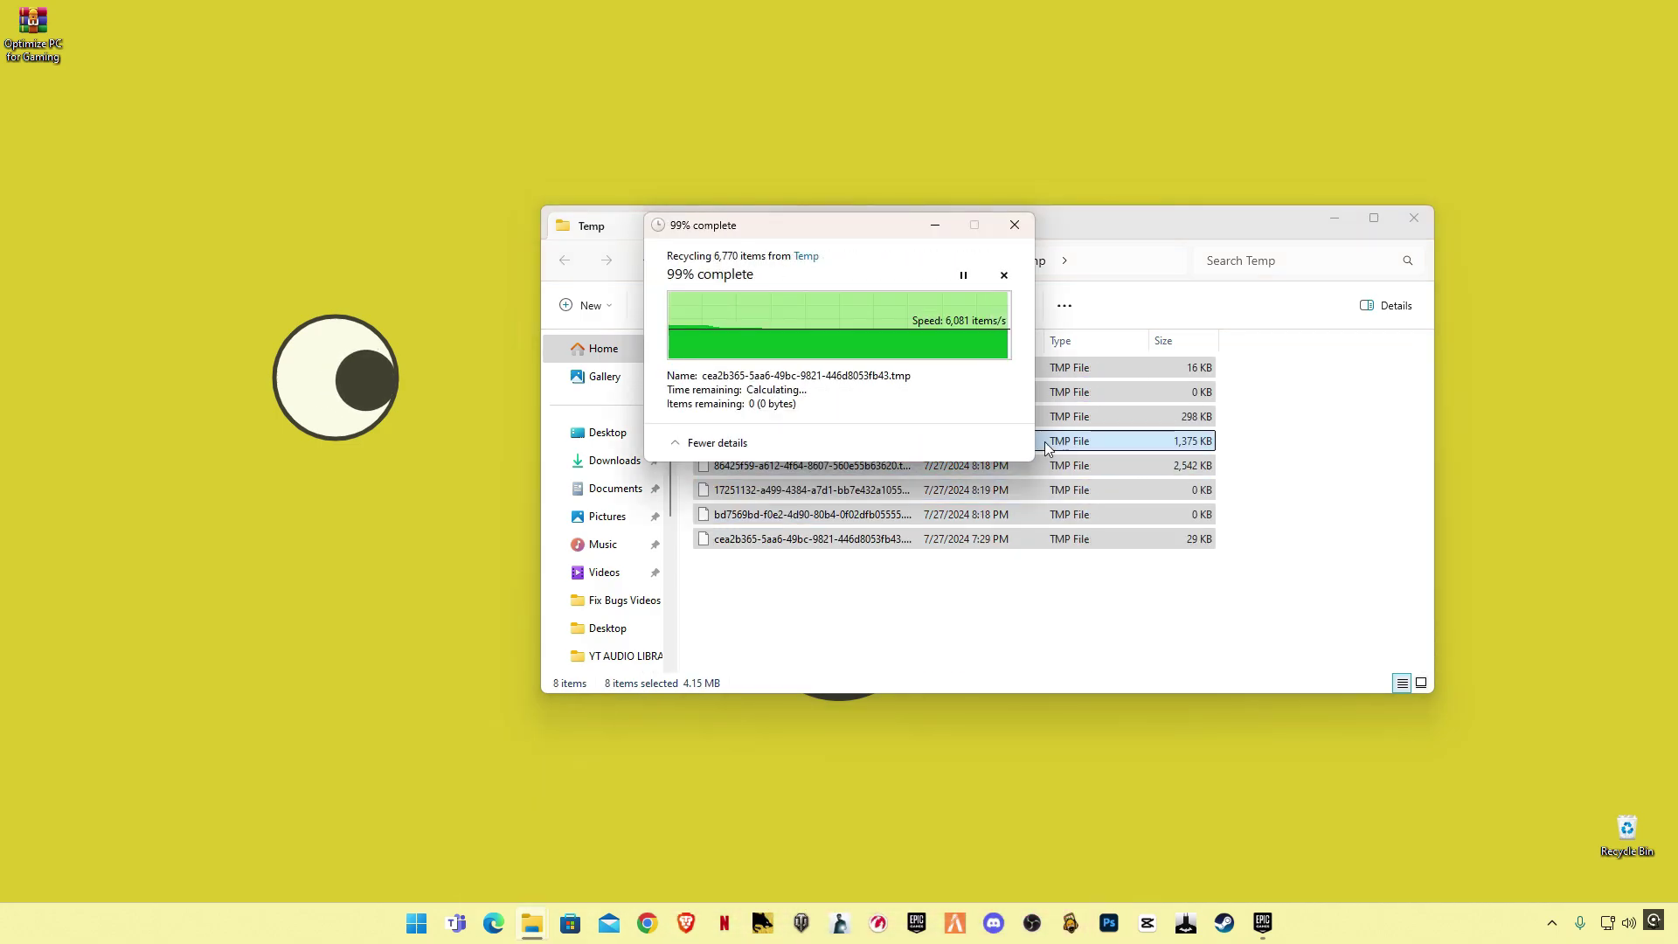
left_click(1014, 226)
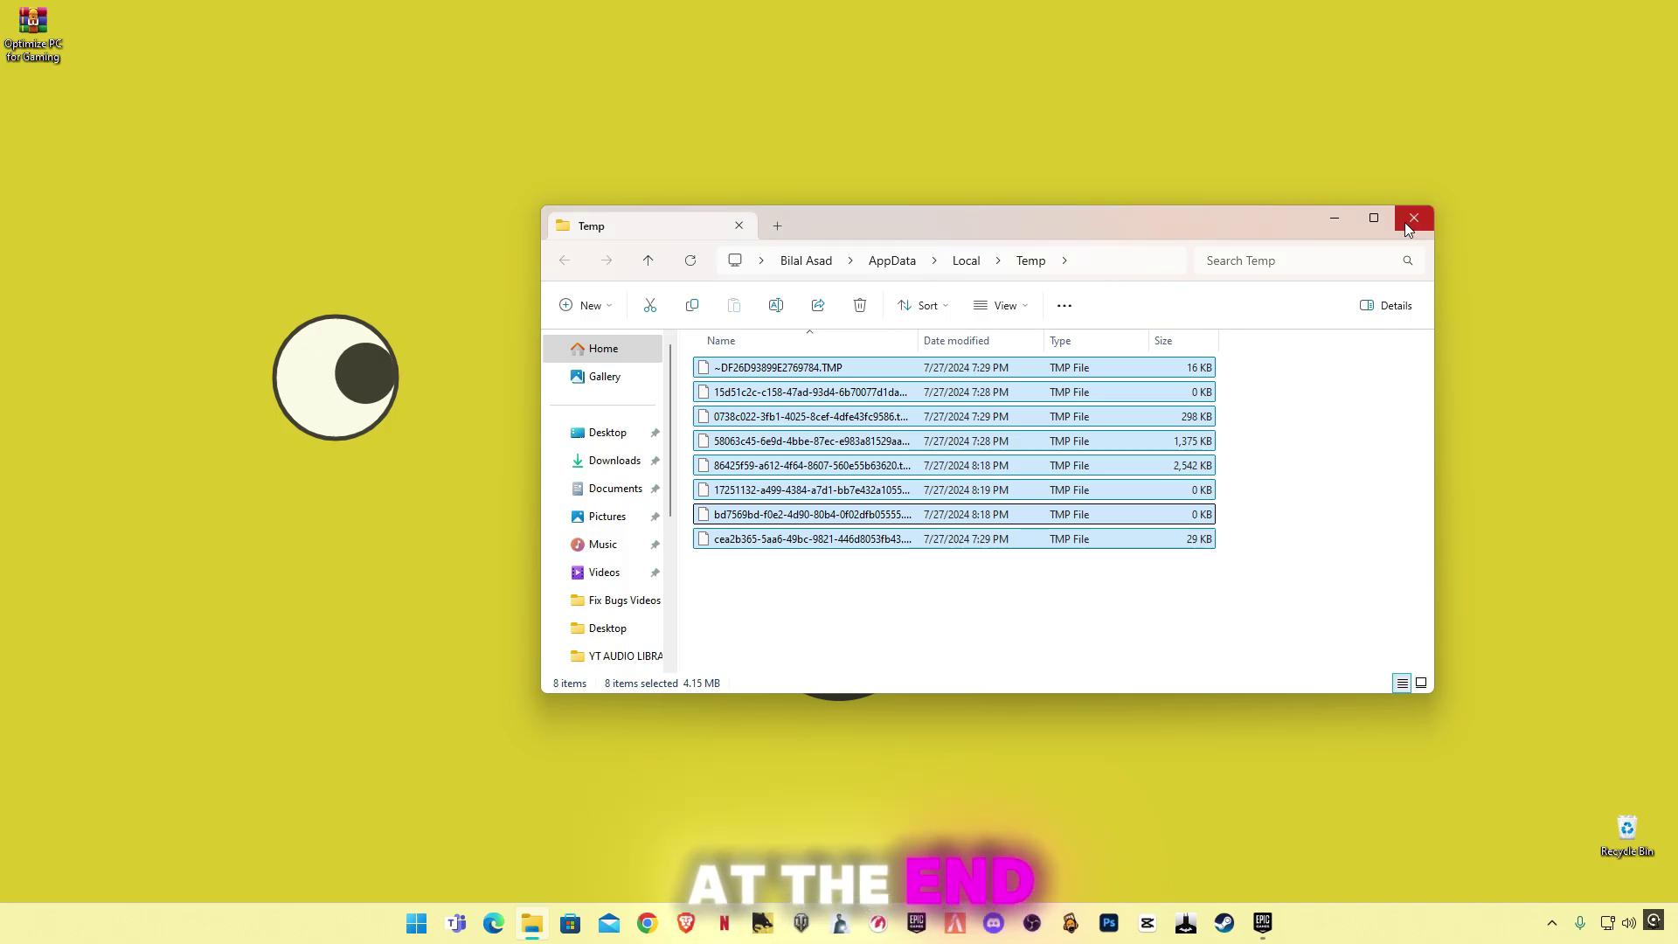
Step: Close the Temp folder and empty the Recycle Bin, confirming the permanent deletion
left_click(1413, 219)
right_click(1628, 831)
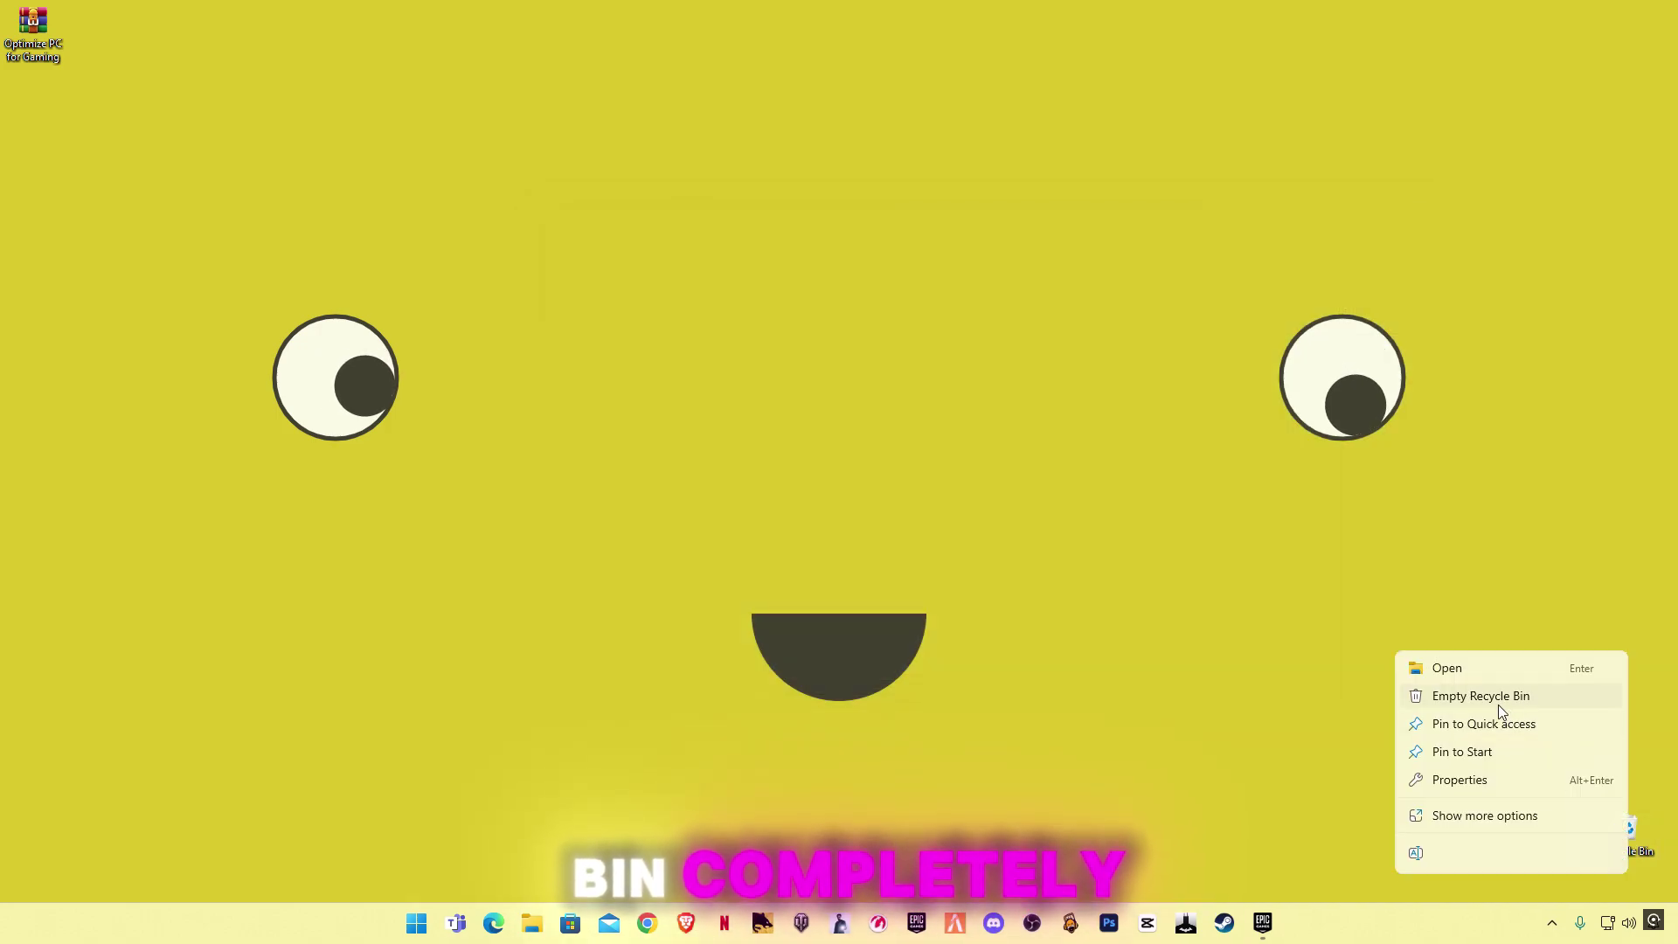
left_click(1500, 704)
left_click(910, 480)
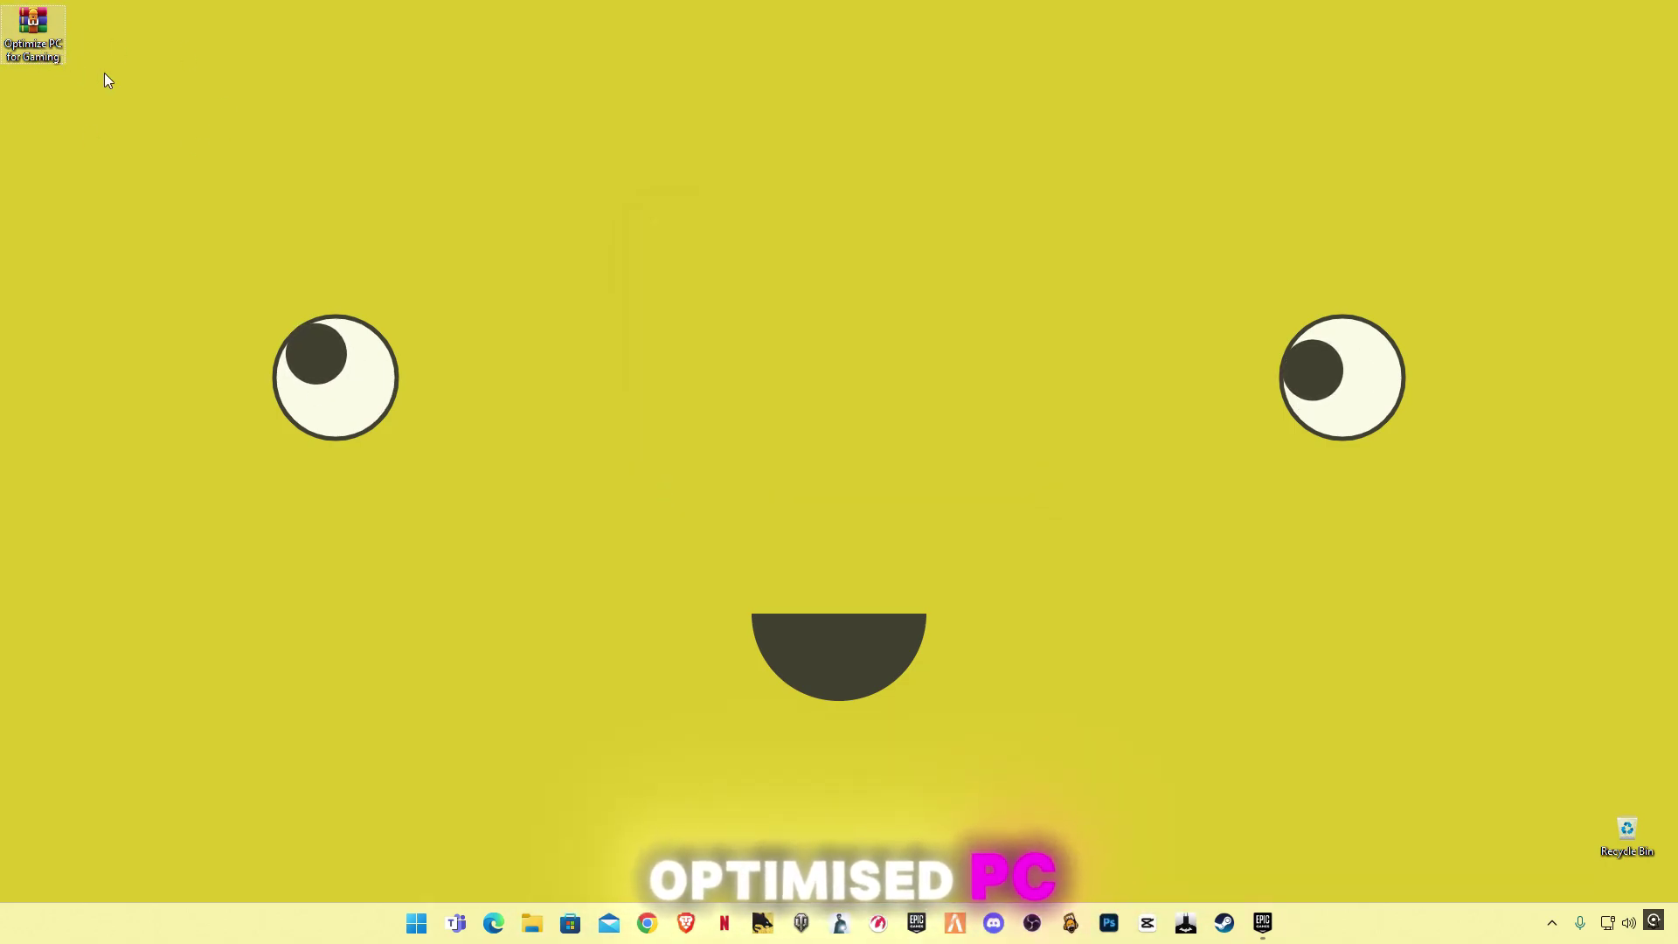
Step: Extract the Optimize PC for Gaming archive directly onto the desktop and open the extracted folder
right_click(34, 28)
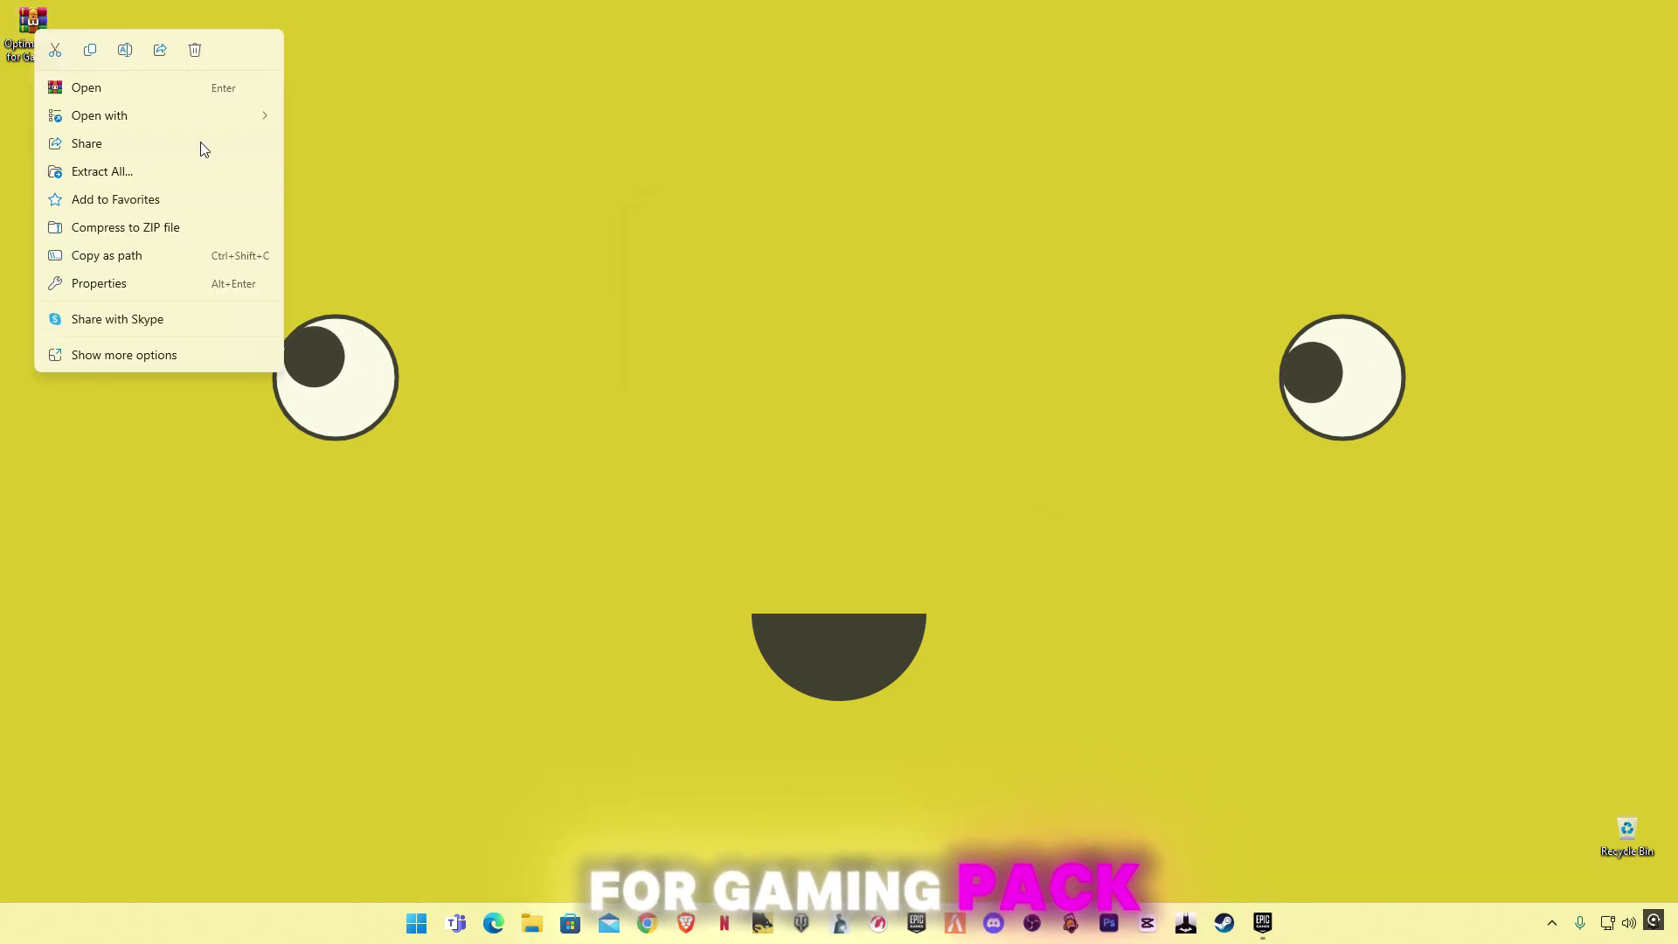
left_click(149, 359)
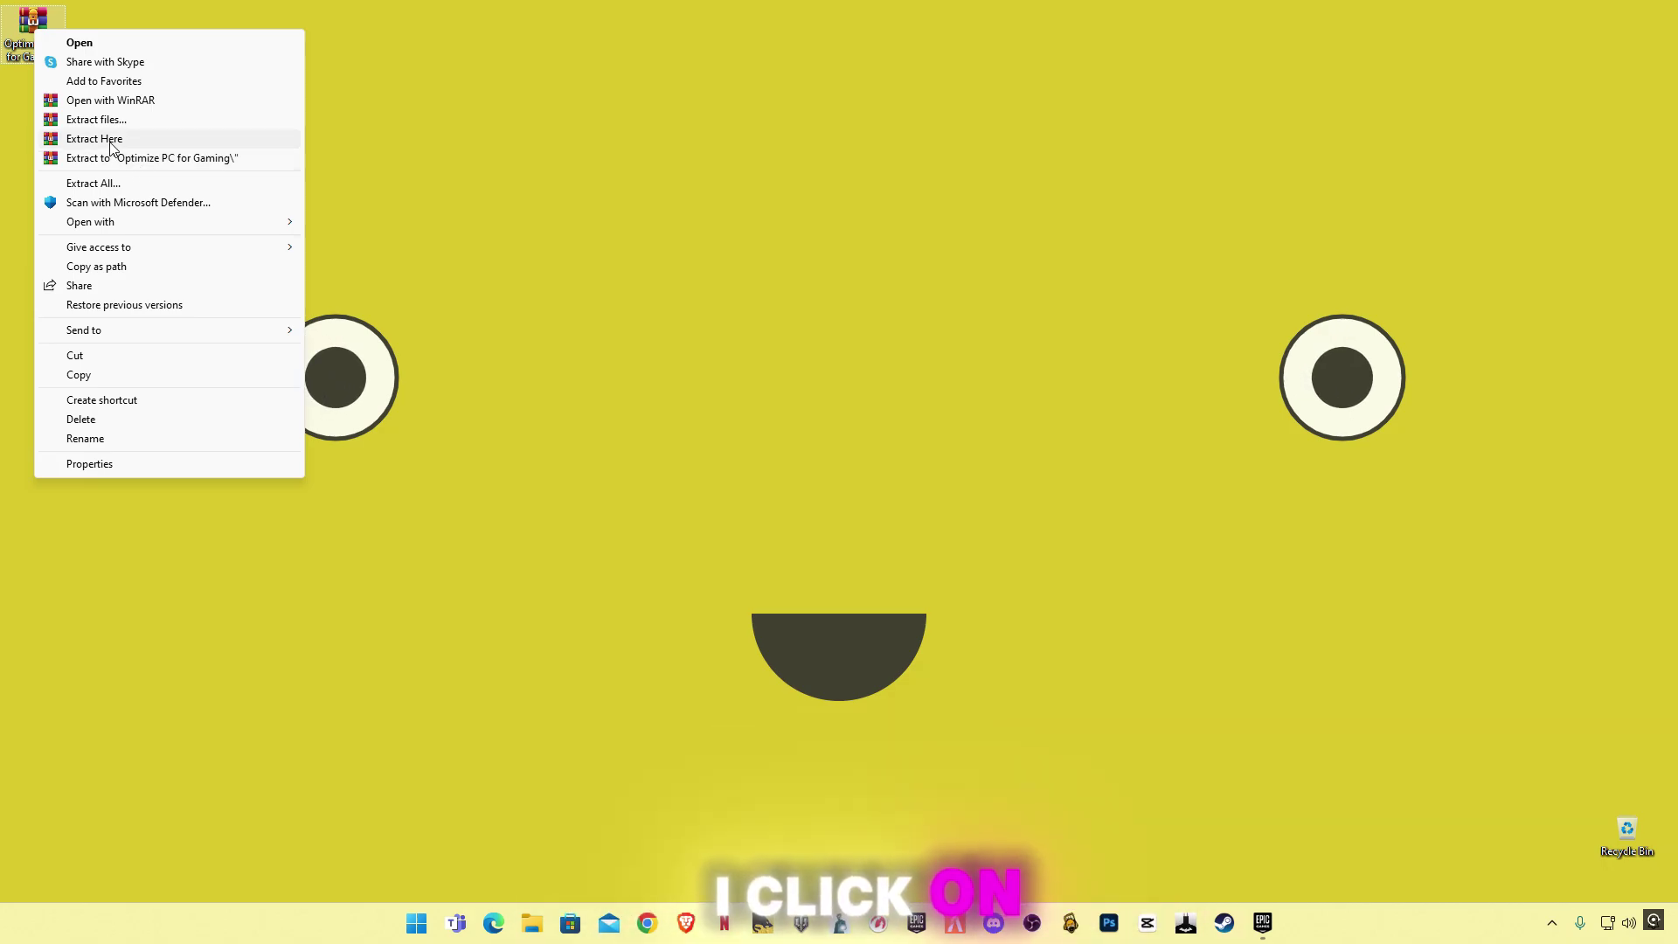
left_click(112, 140)
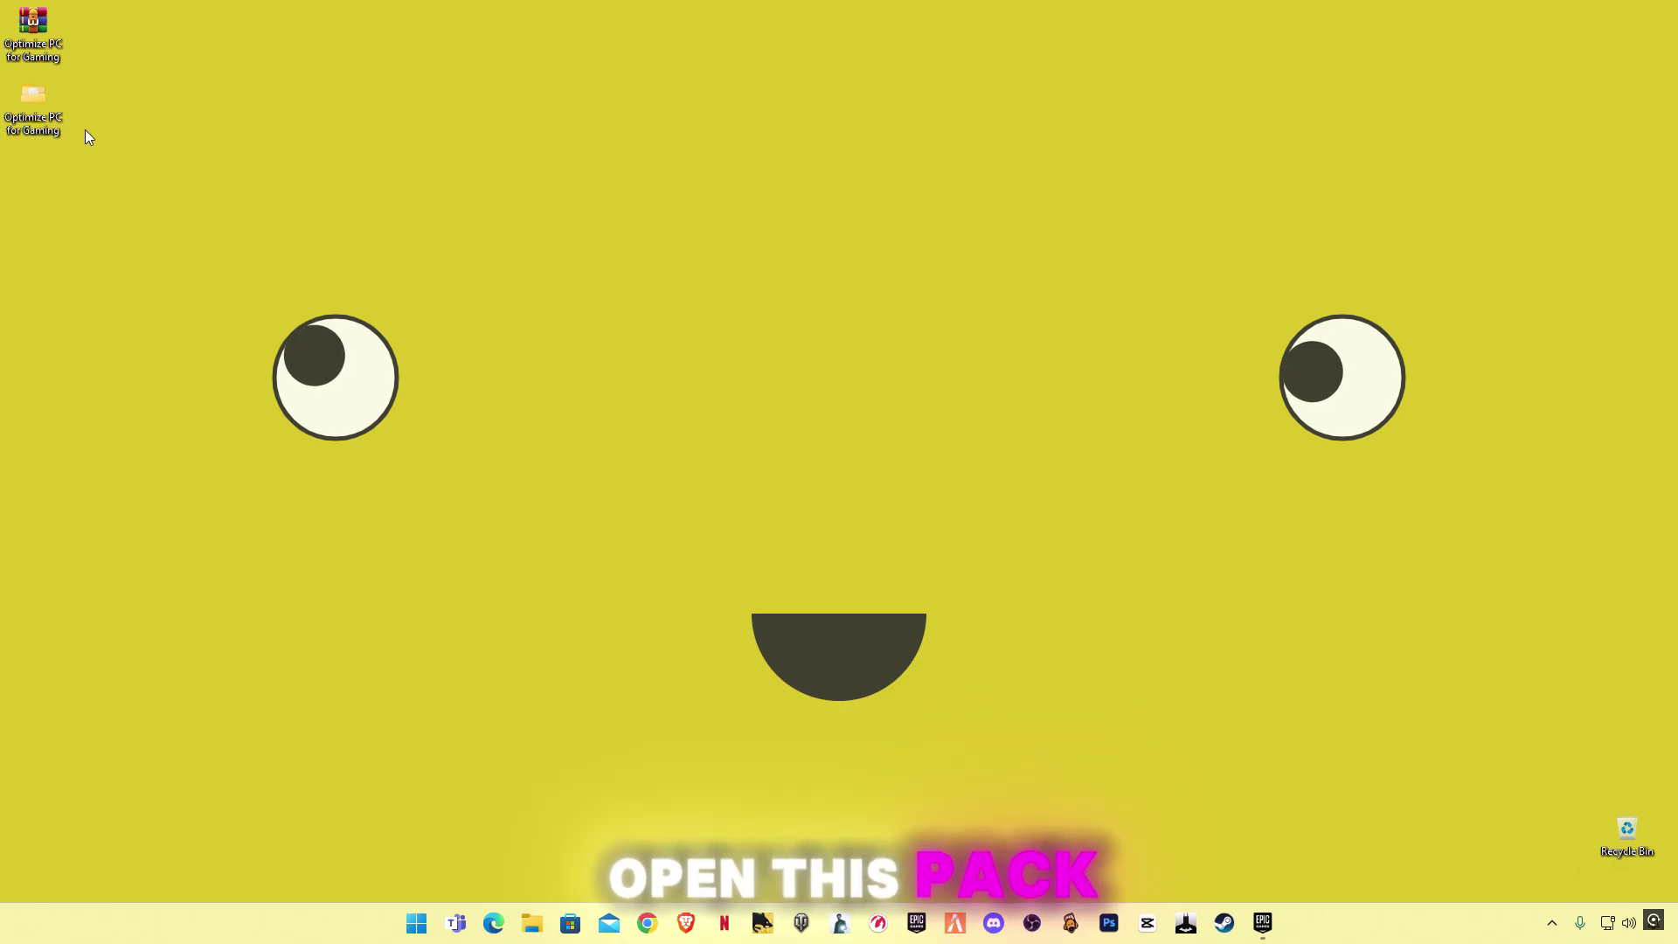
double_click(46, 113)
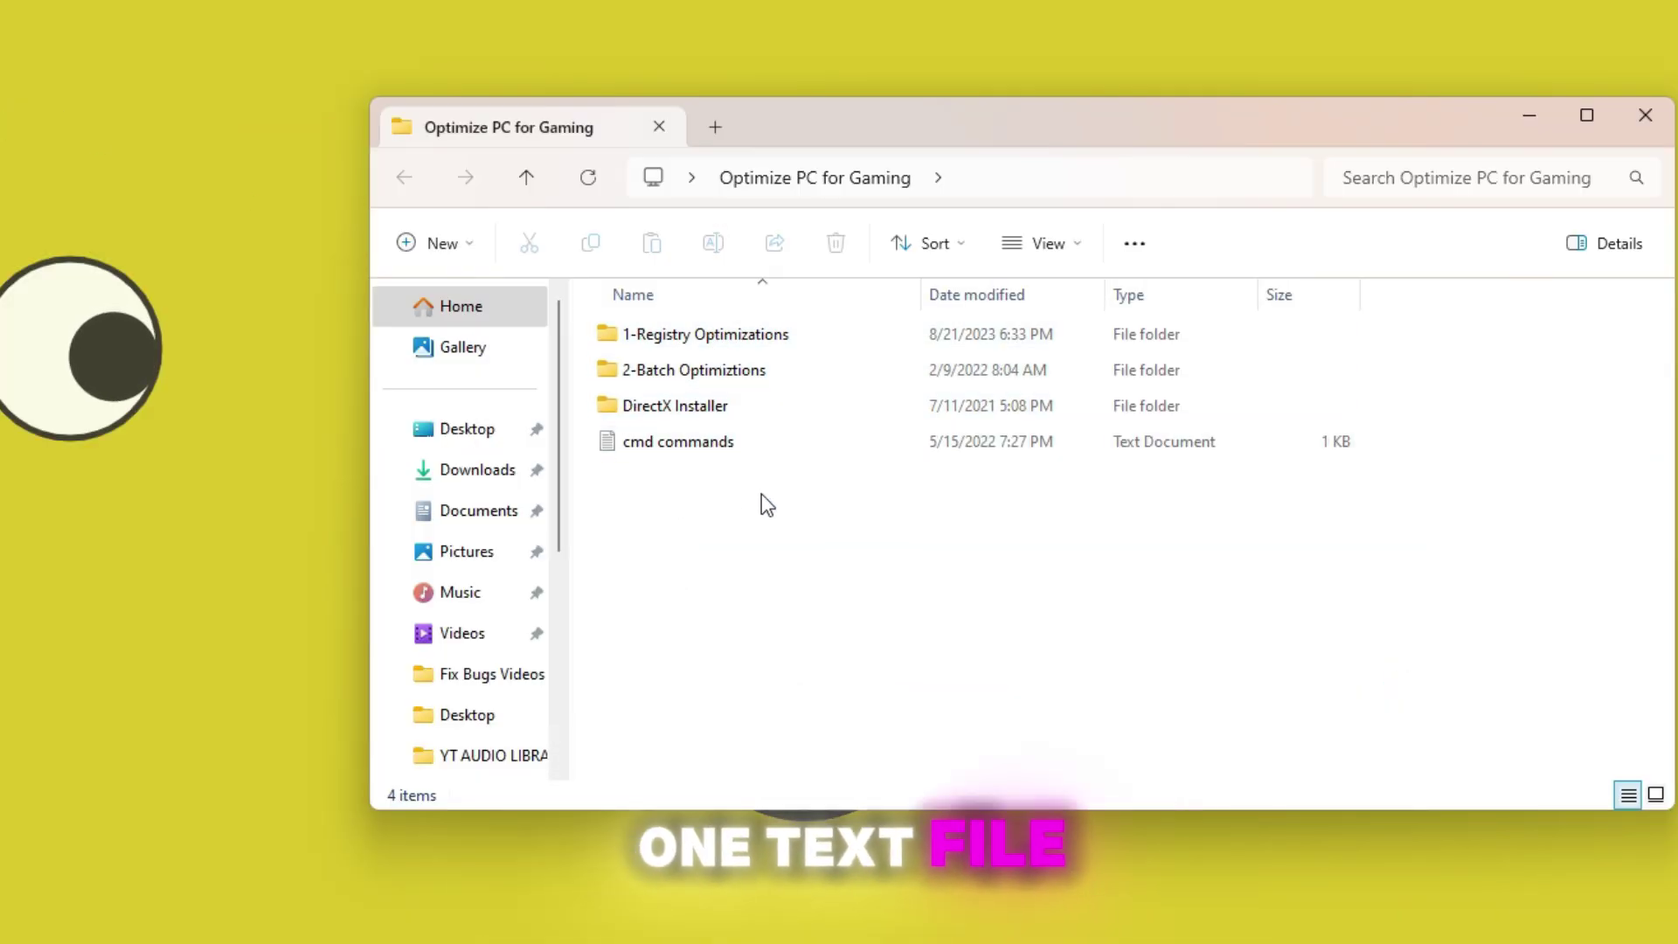
Step: In 1-Registry Optimizations, open the Hibernate in Windows folder and add the Disable Hibernate file to the registry
double_click(699, 339)
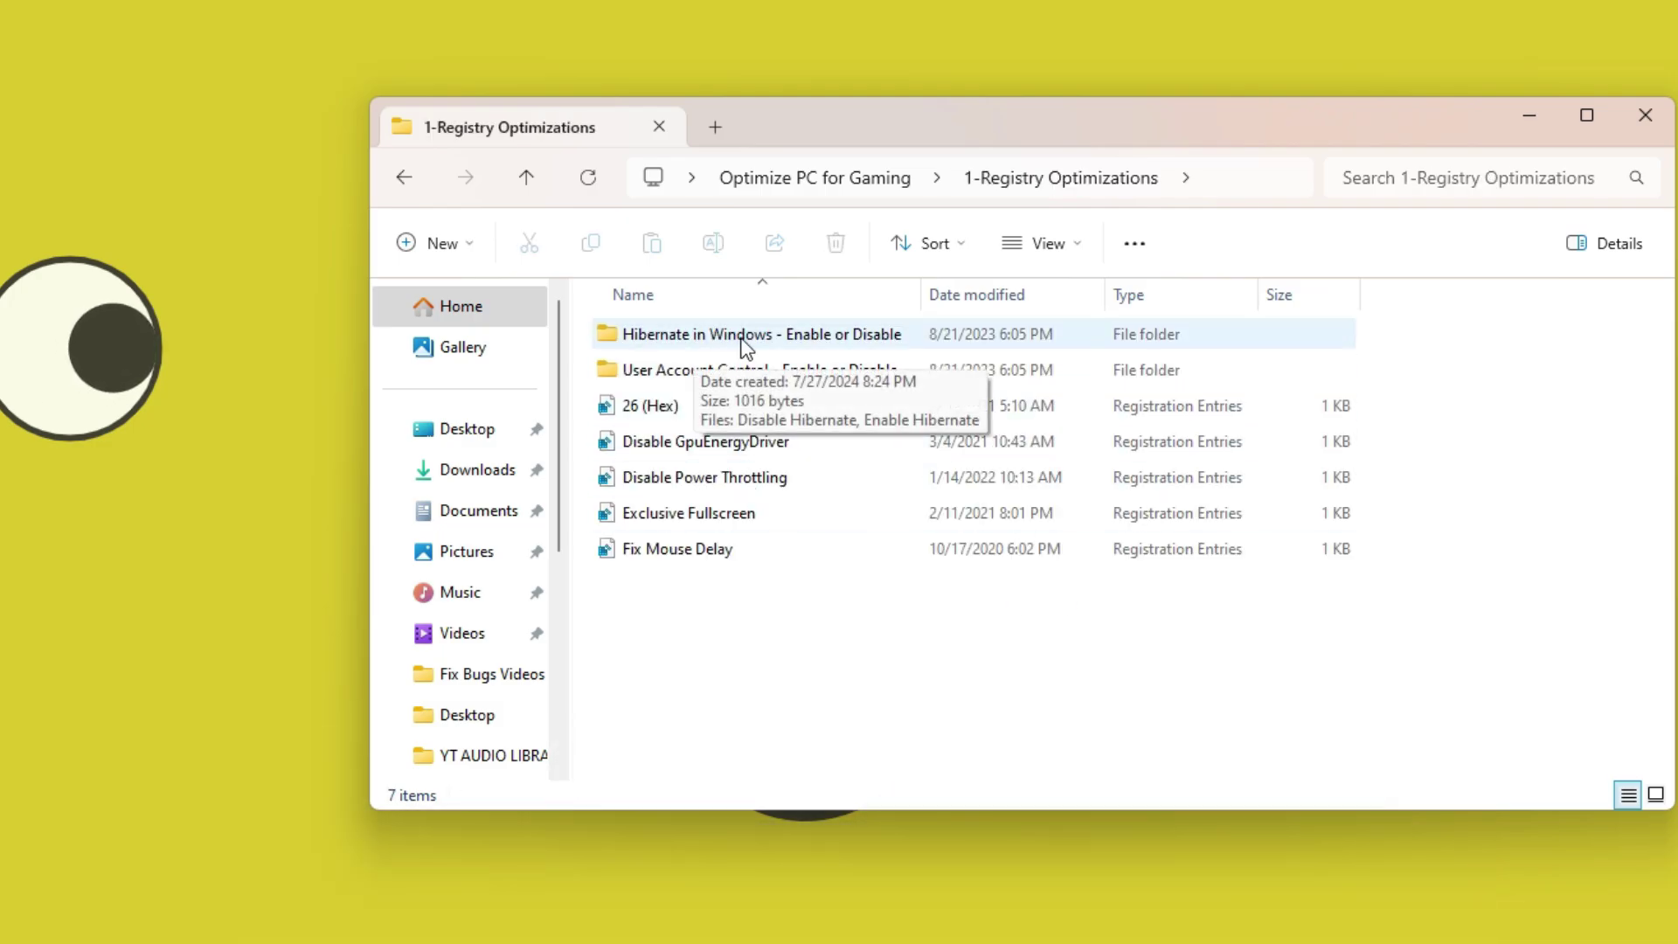
double_click(743, 339)
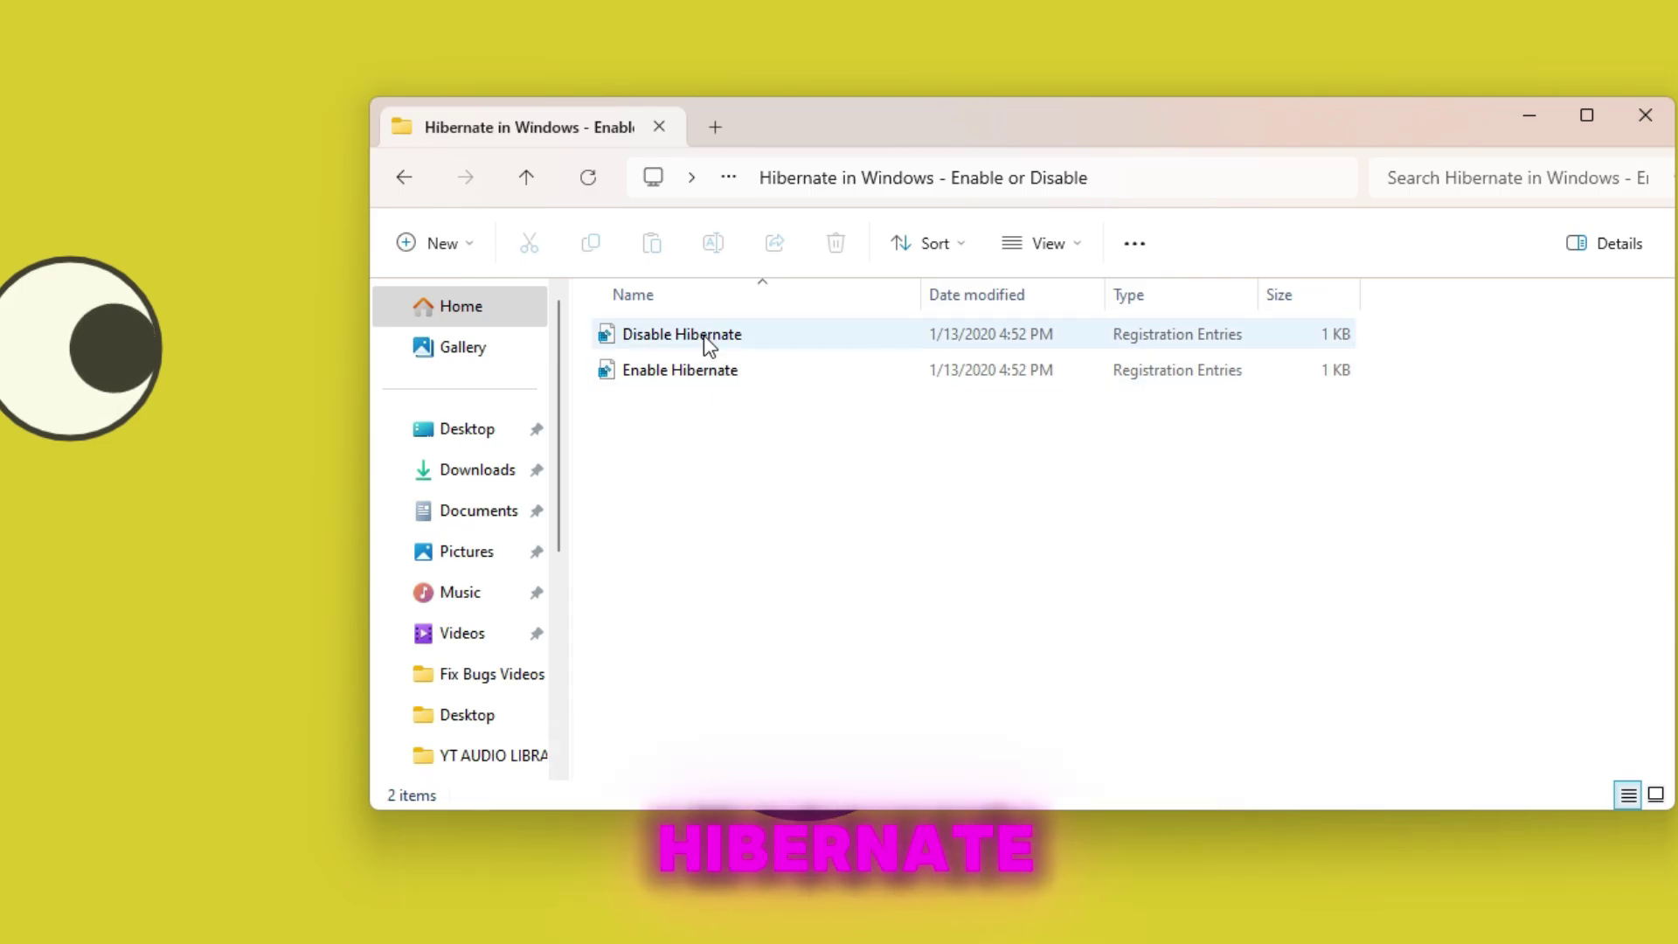
double_click(705, 334)
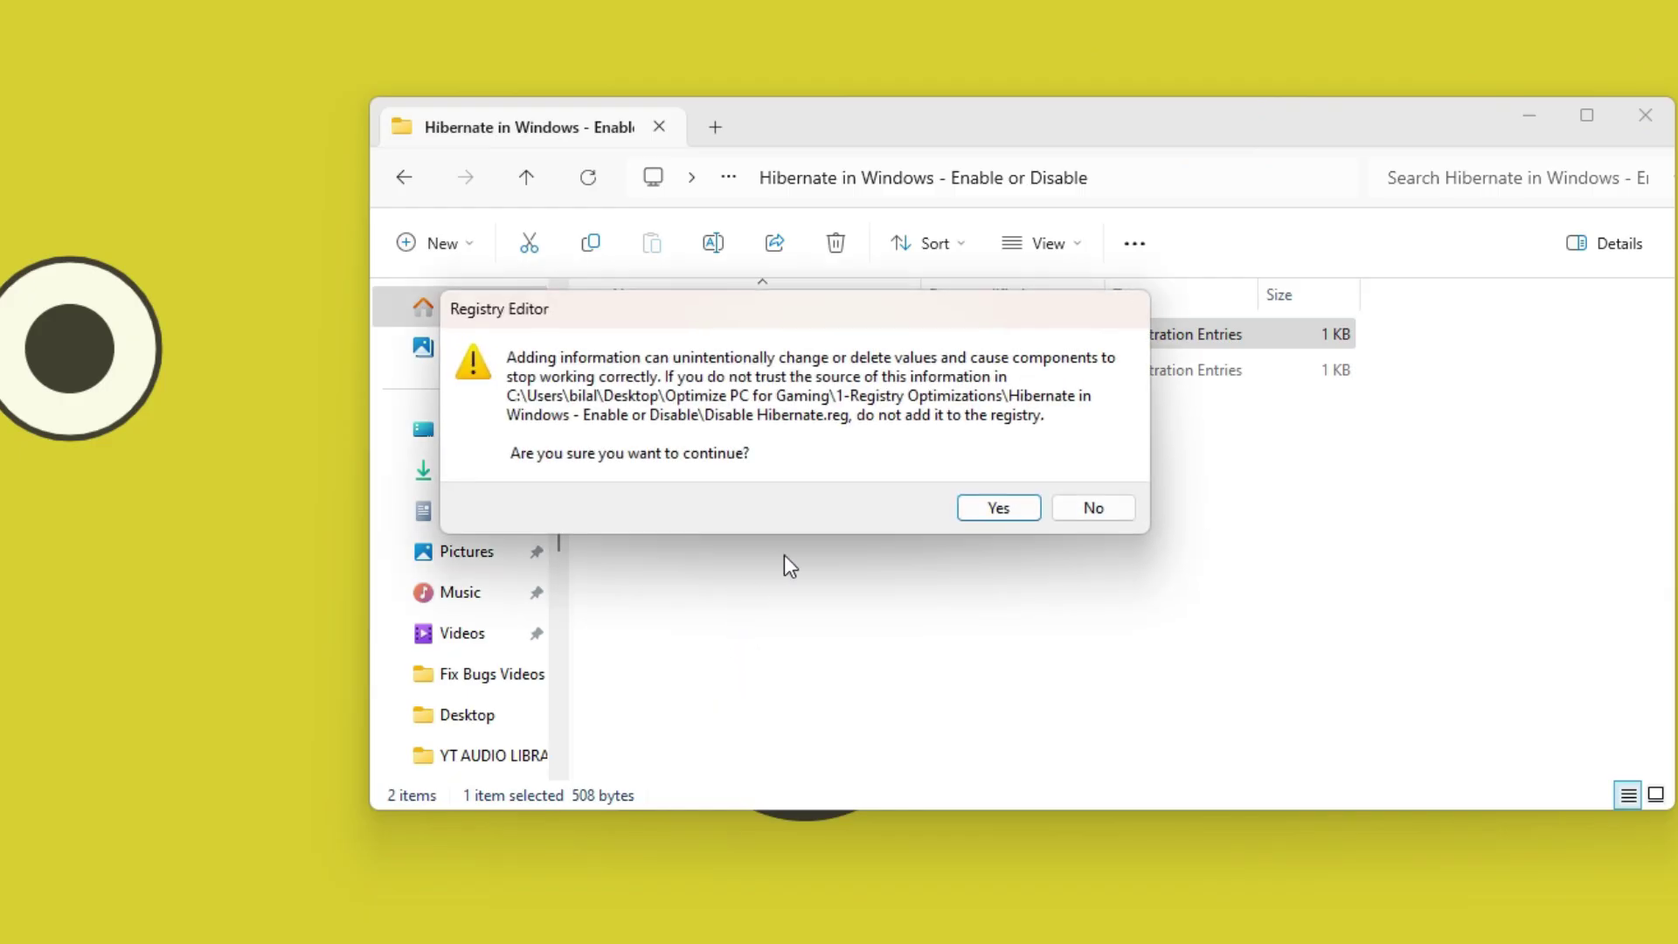
left_click(986, 511)
left_click(1091, 479)
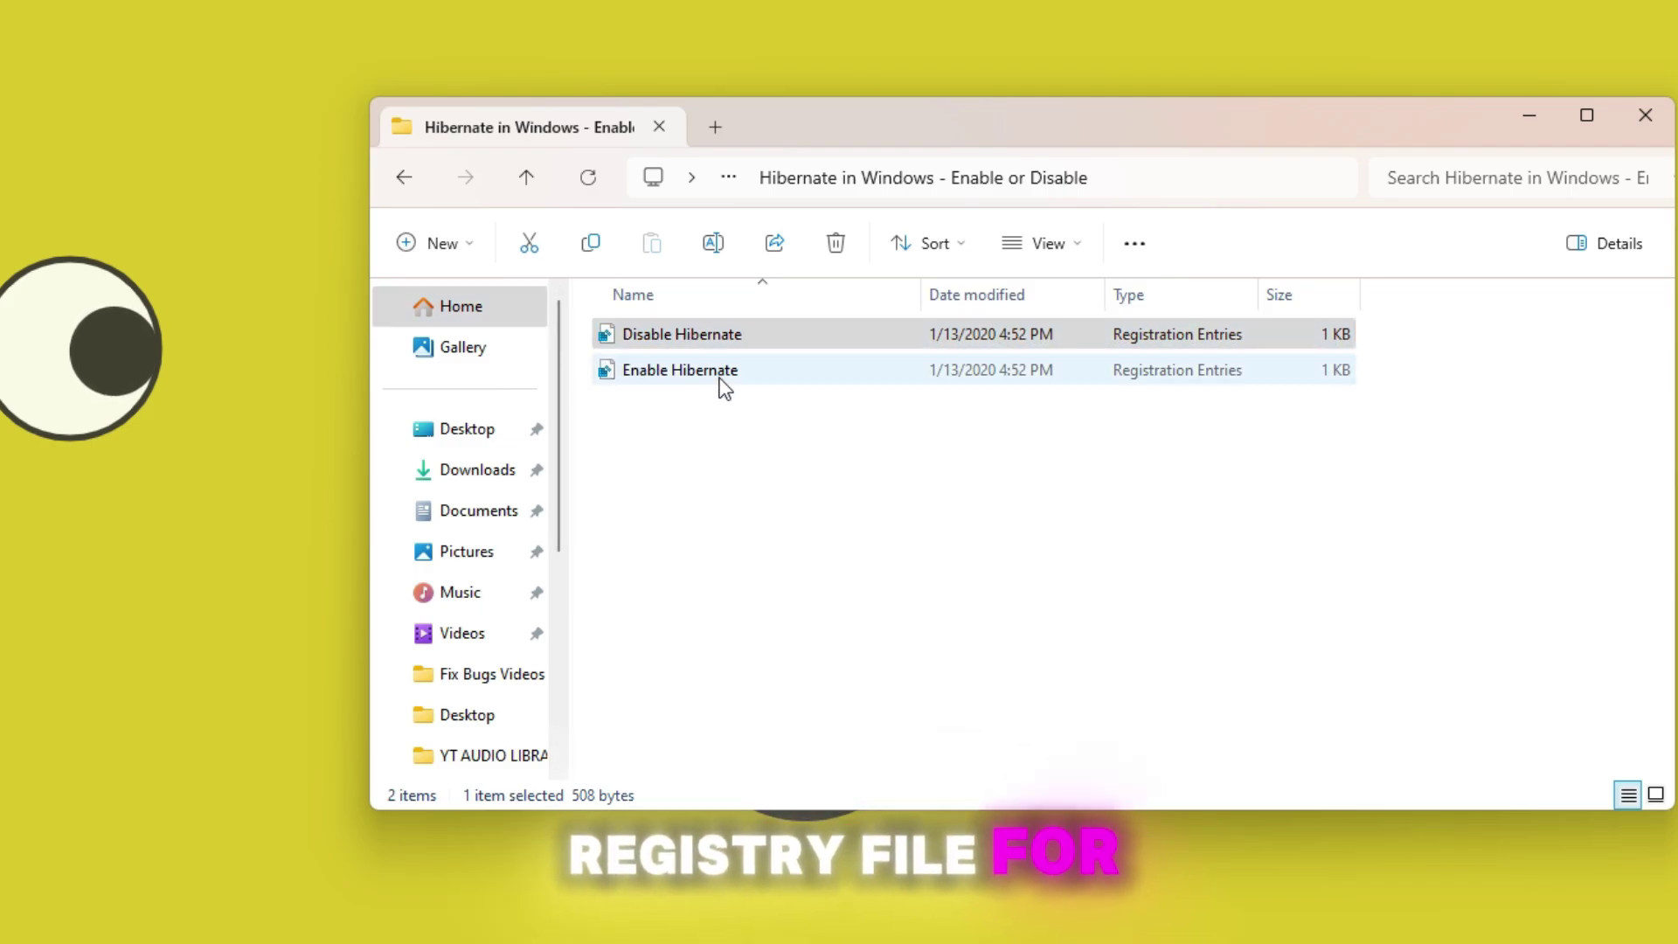
left_click(680, 382)
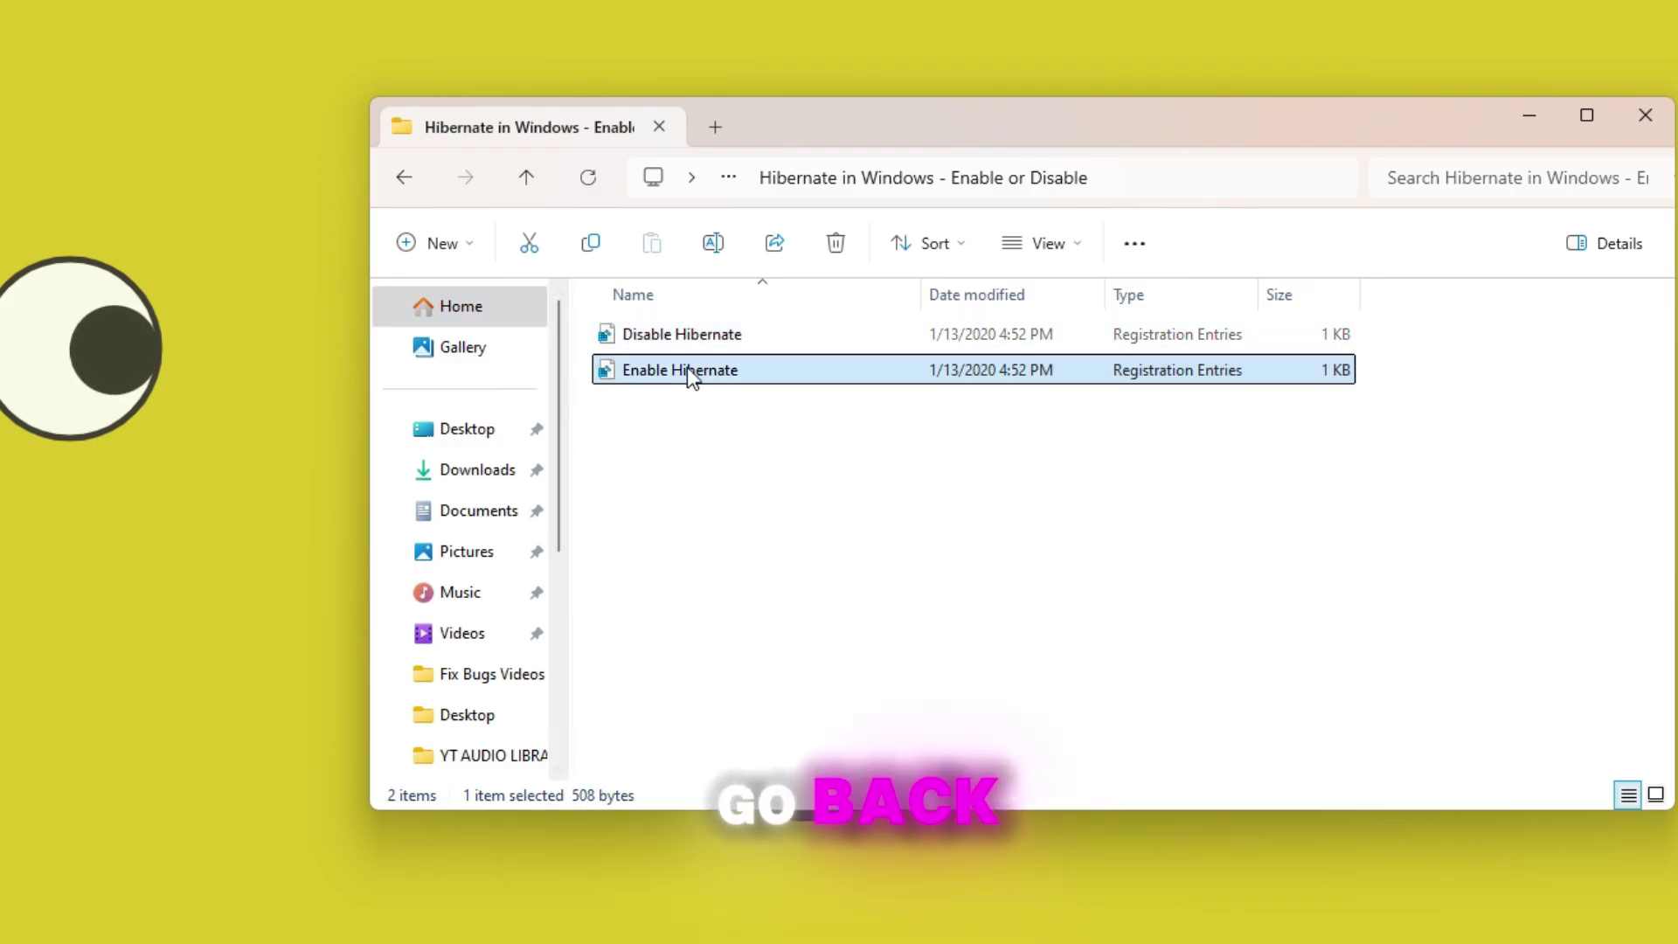
Step: Add Disable User Account Control from the User Account Control folder to the registry and return to 1-Registry Optimizations
left_click(404, 178)
double_click(721, 369)
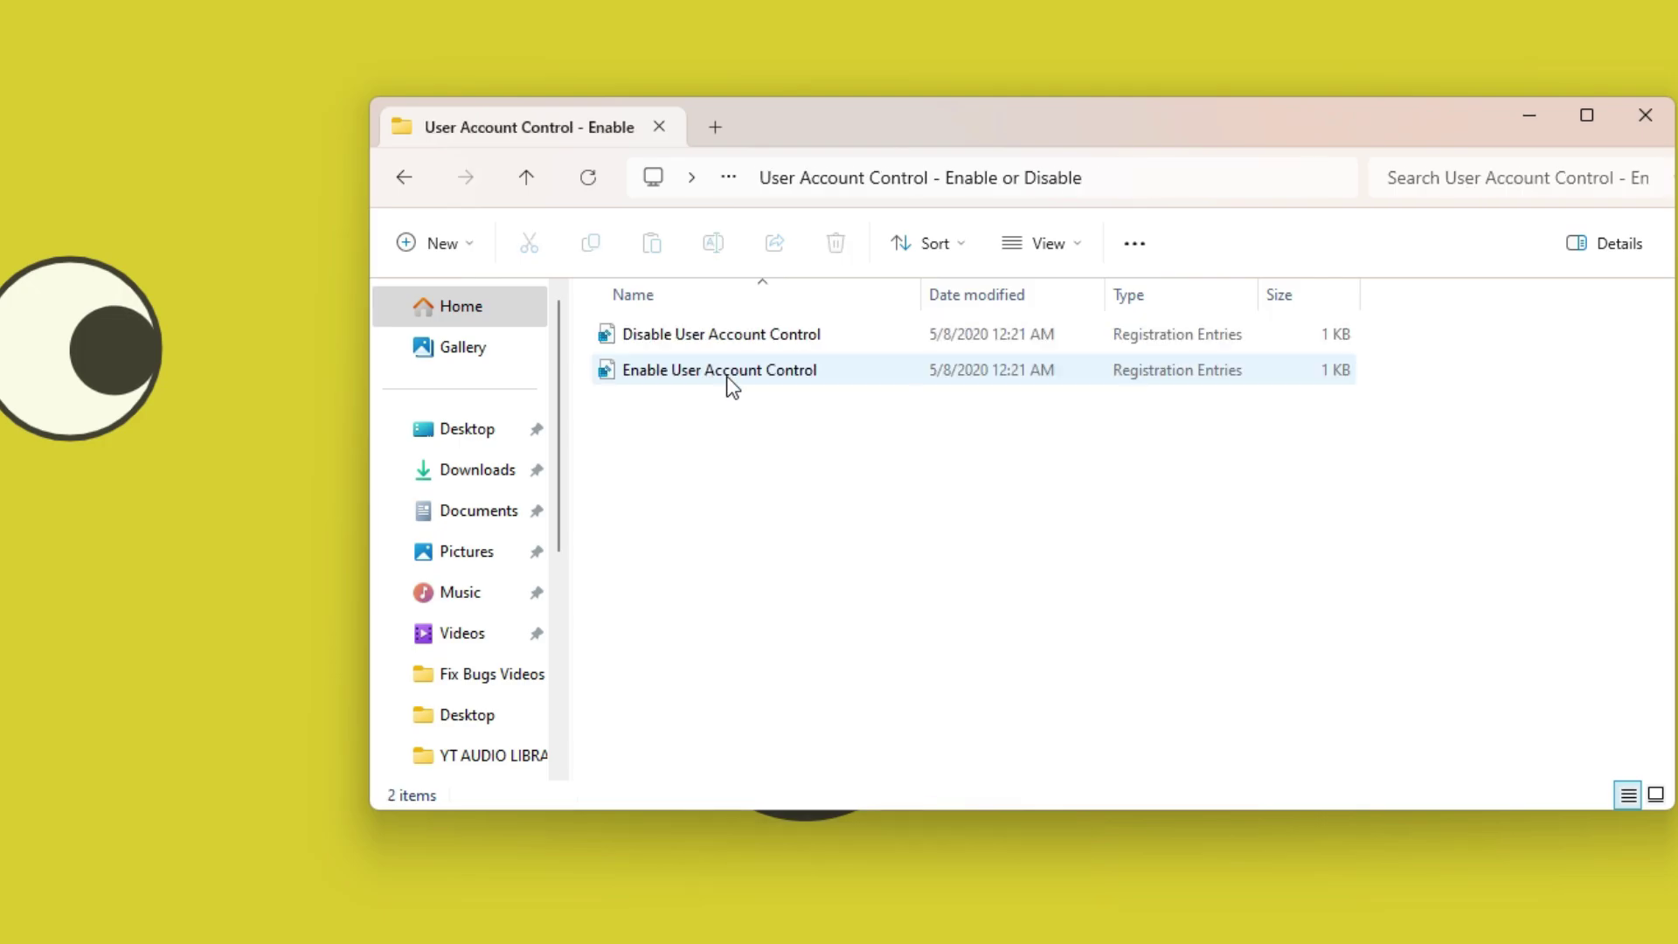
left_click(682, 336)
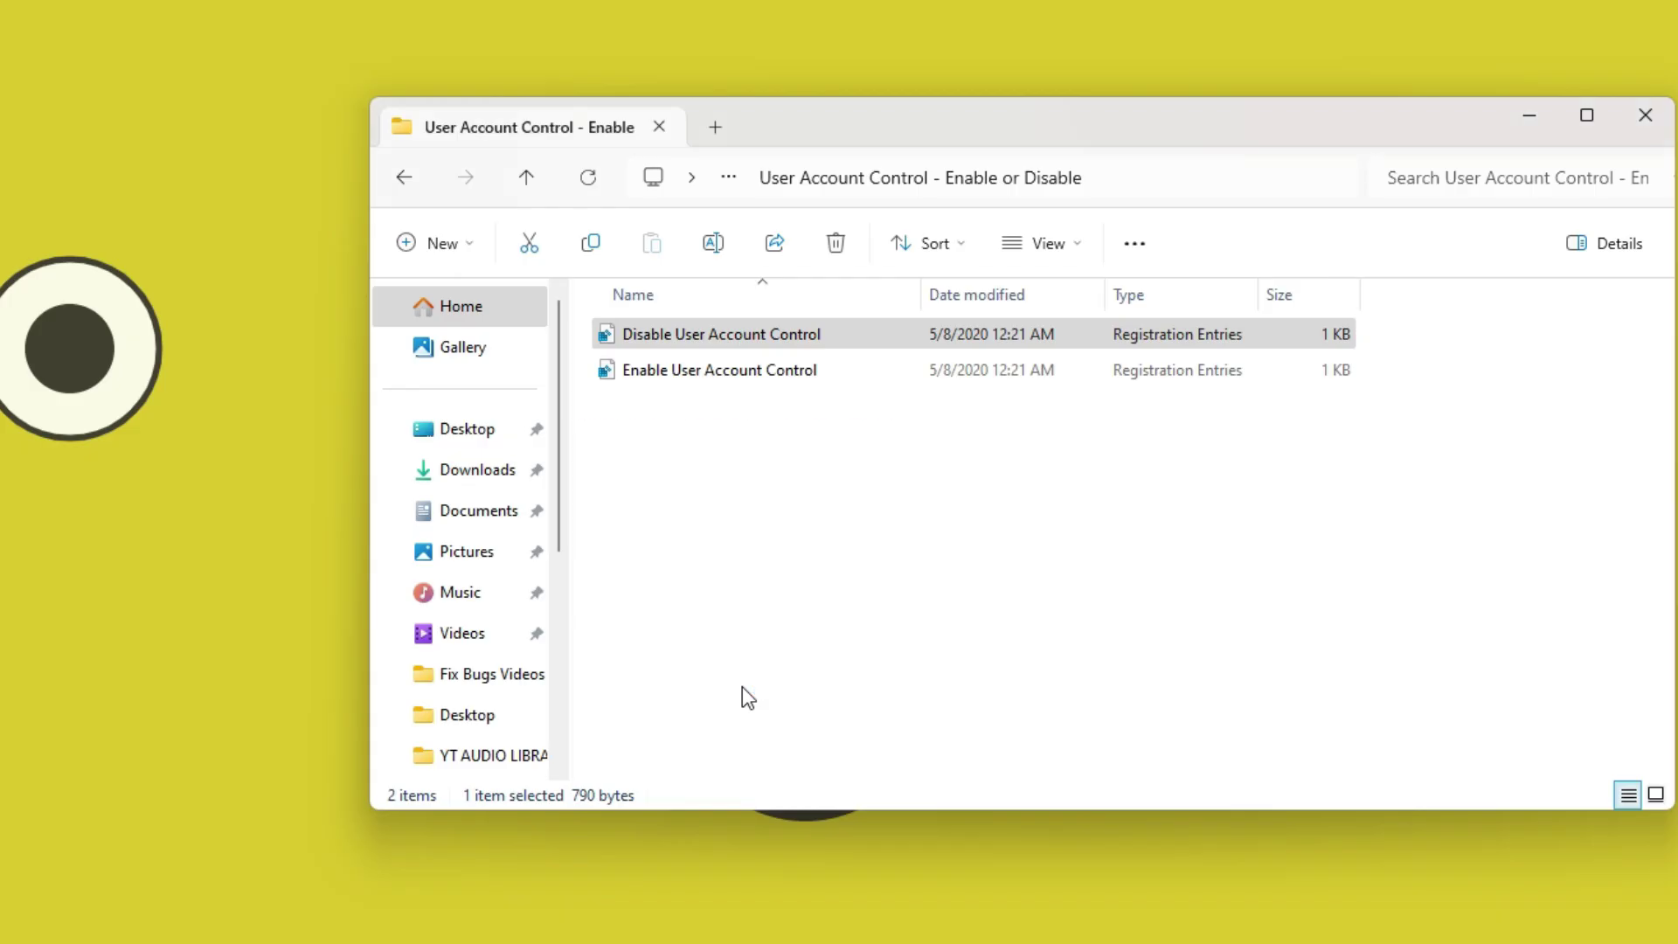
left_click(993, 502)
left_click(1094, 479)
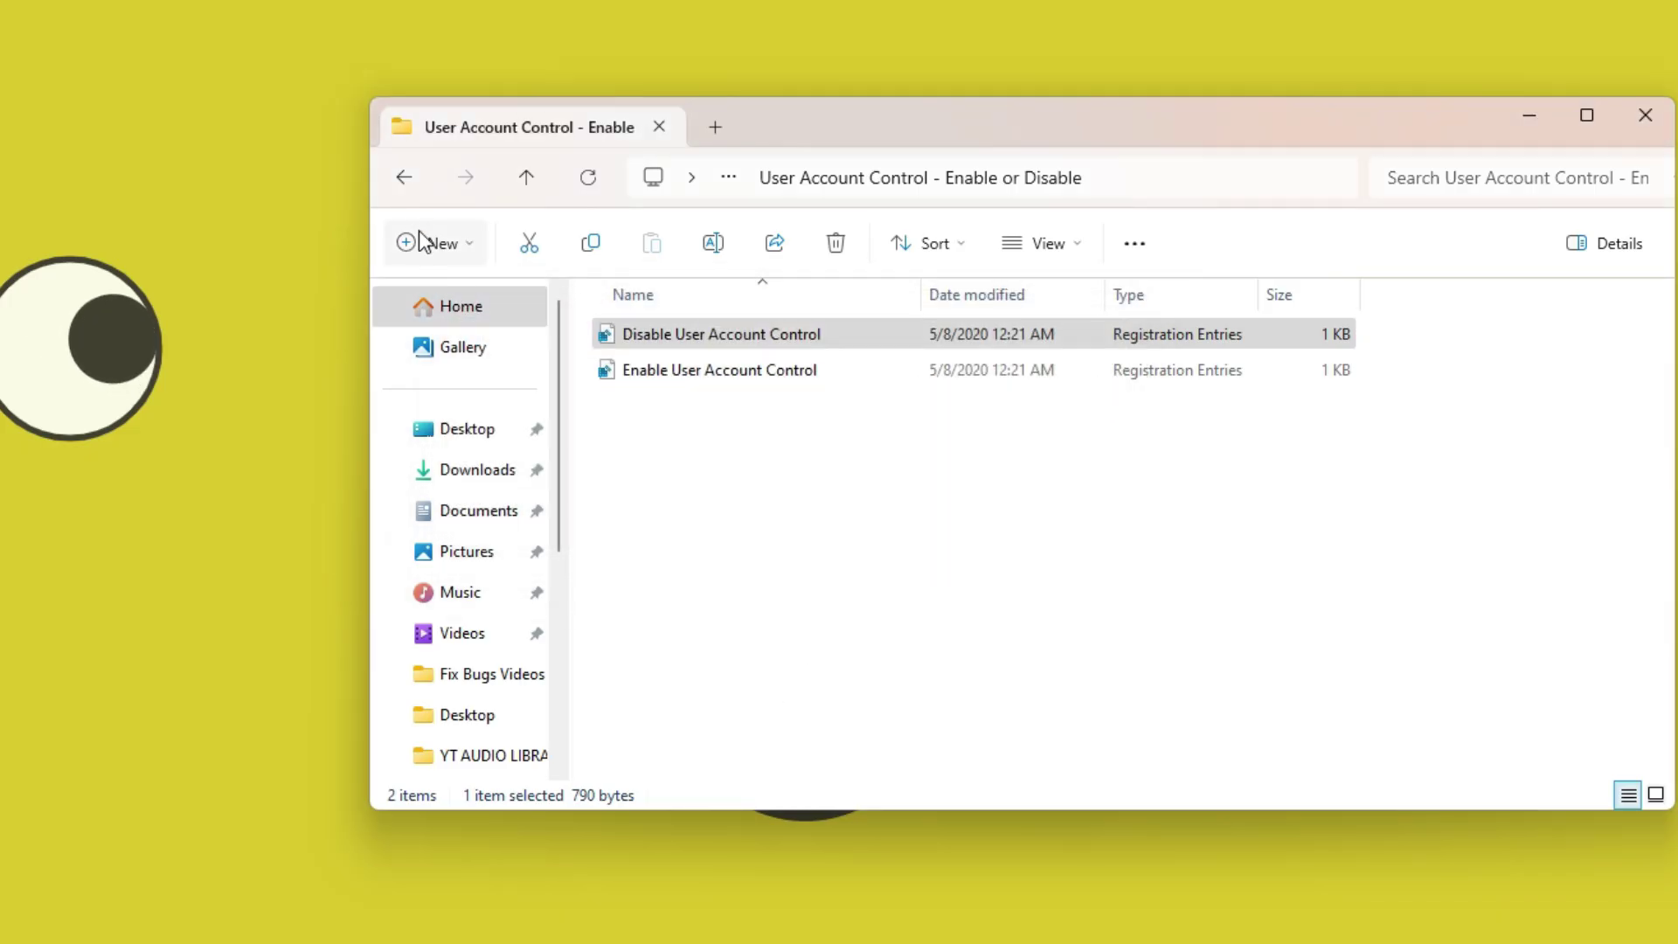
left_click(404, 177)
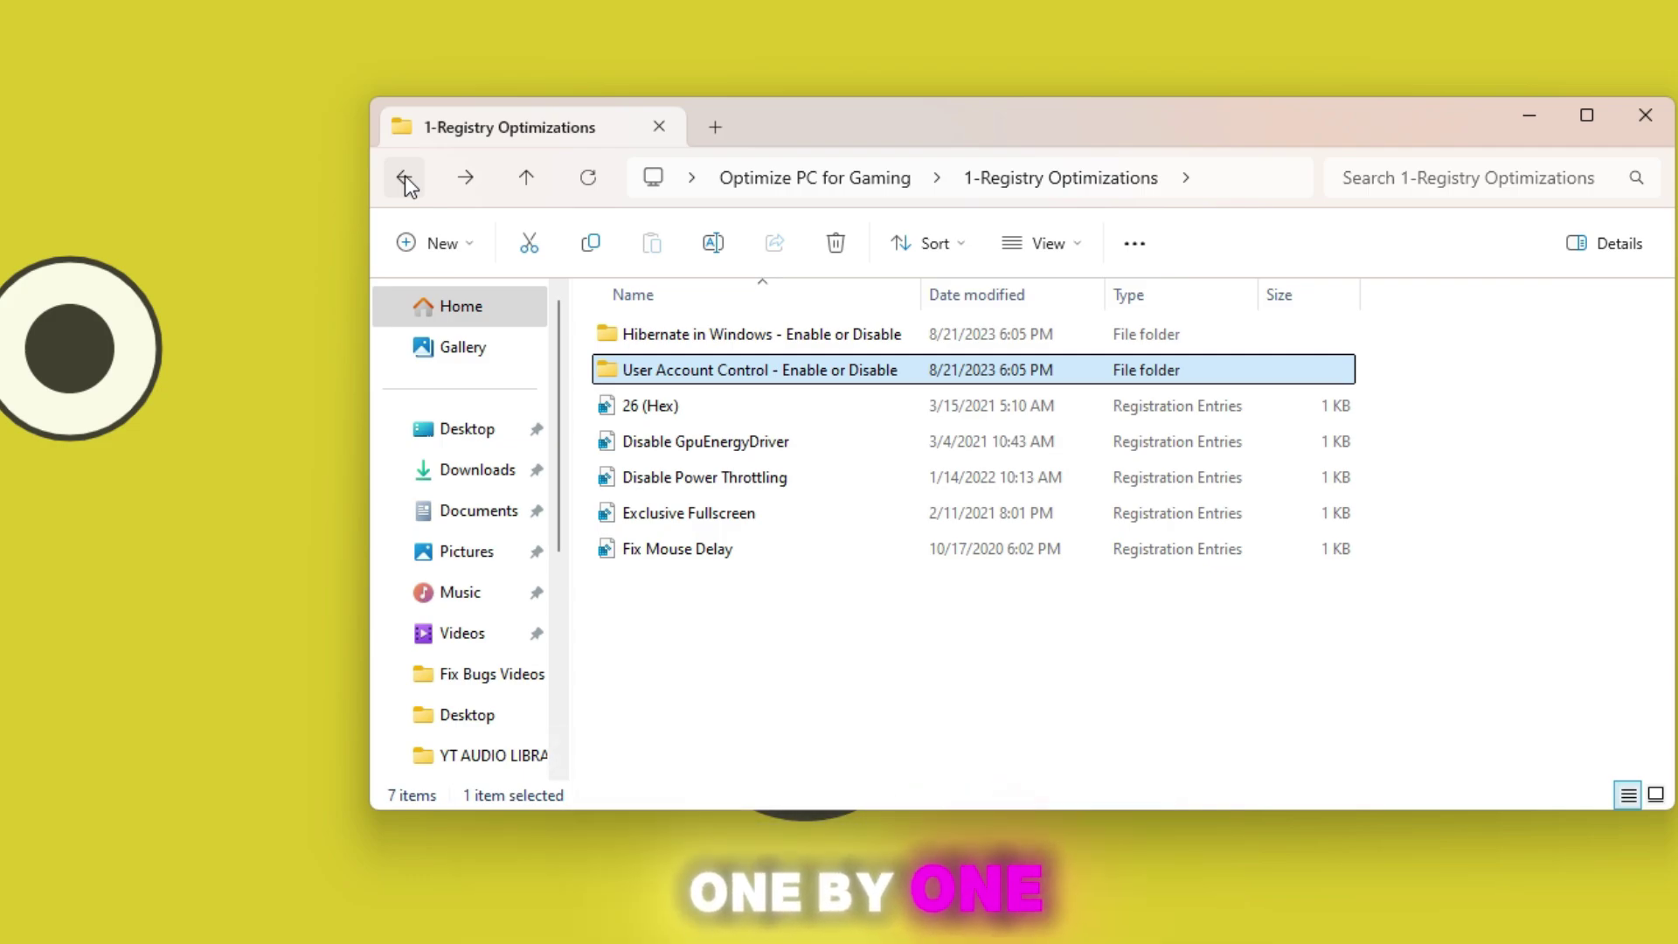
Step: Add 26 (Hex), Disable GpuEnergyDriver, Disable Power Throttling, Exclusive Fullscreen and Fix Mouse Delay to the registry one by one
double_click(690, 406)
left_click(1004, 495)
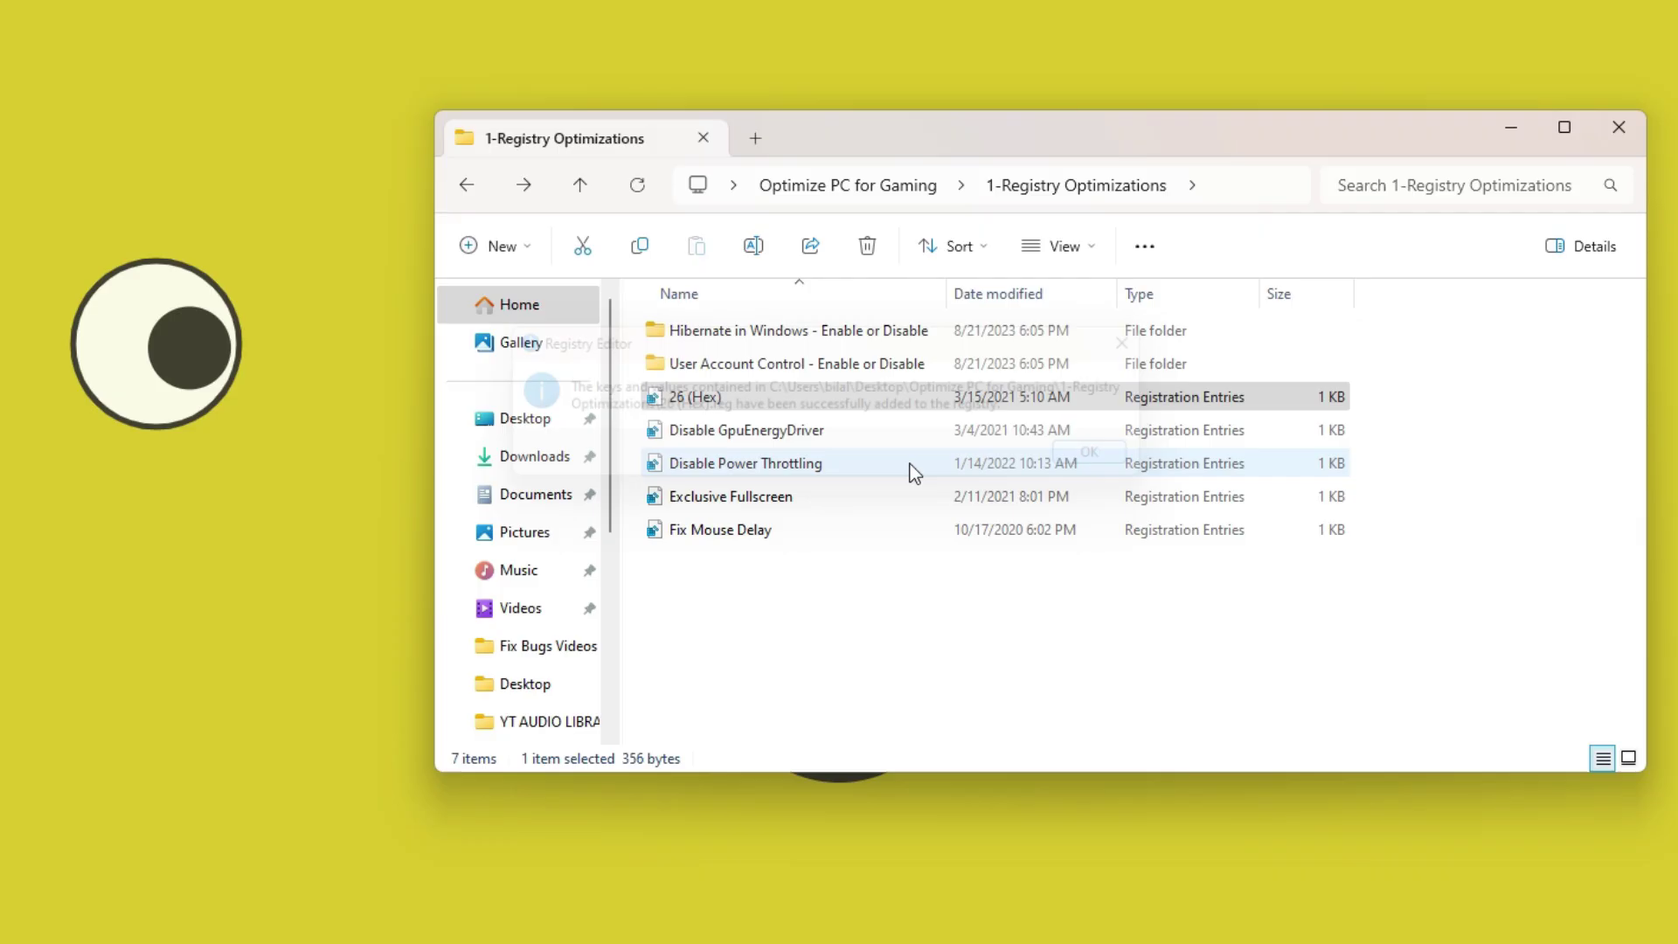
double_click(787, 430)
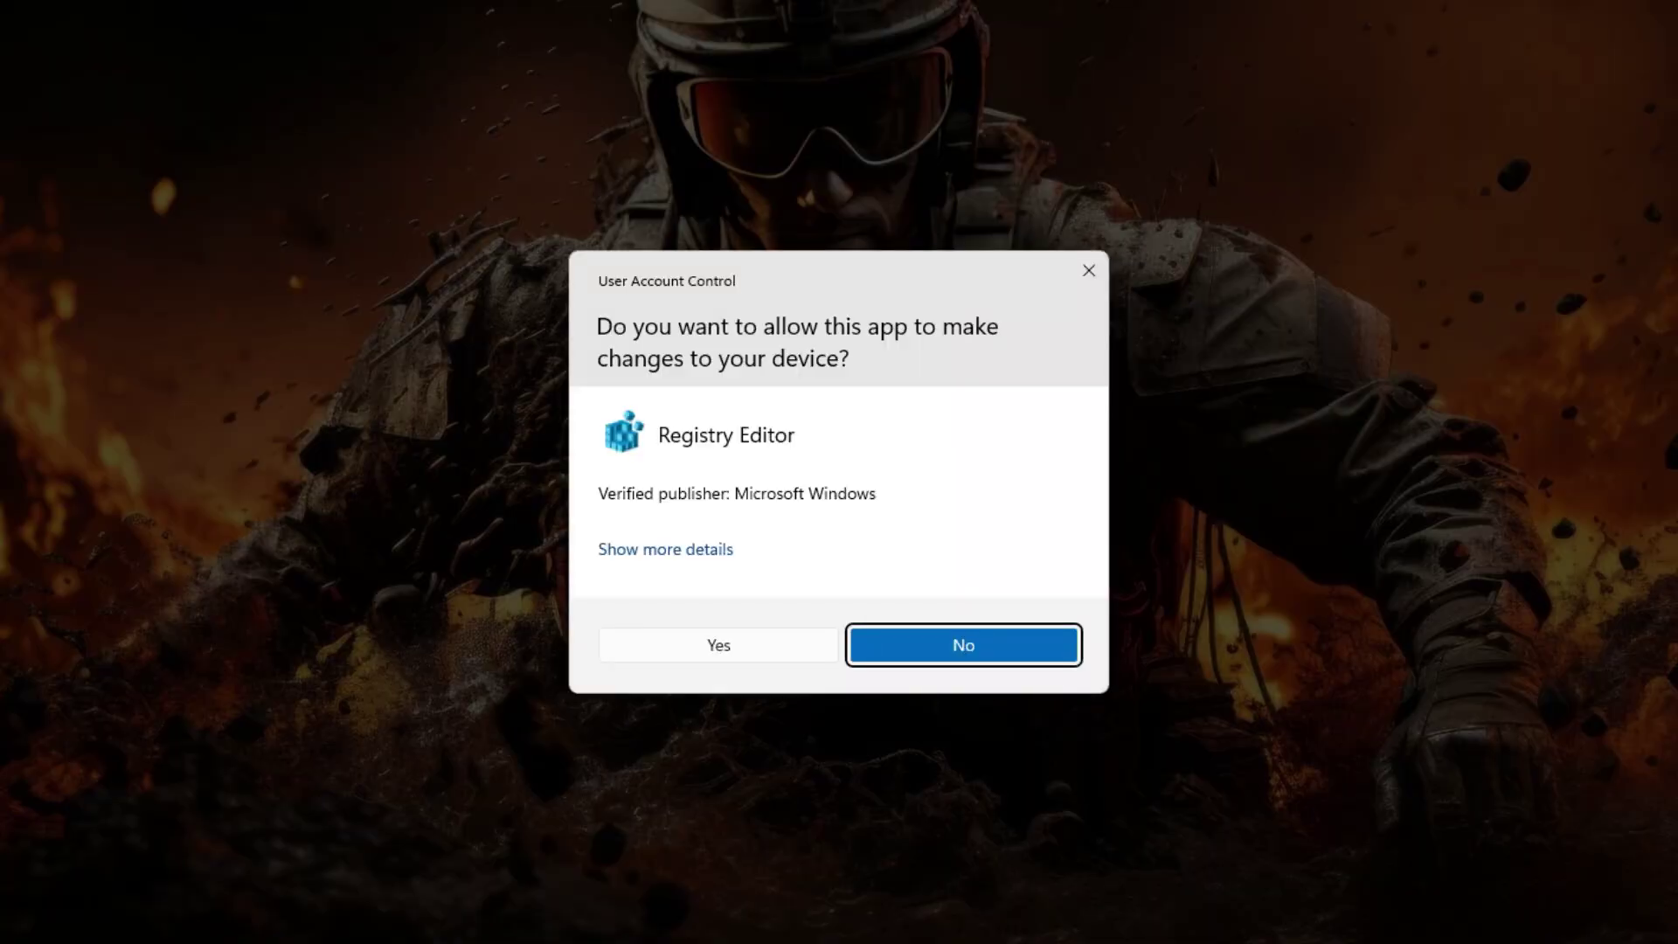
left_click(1014, 491)
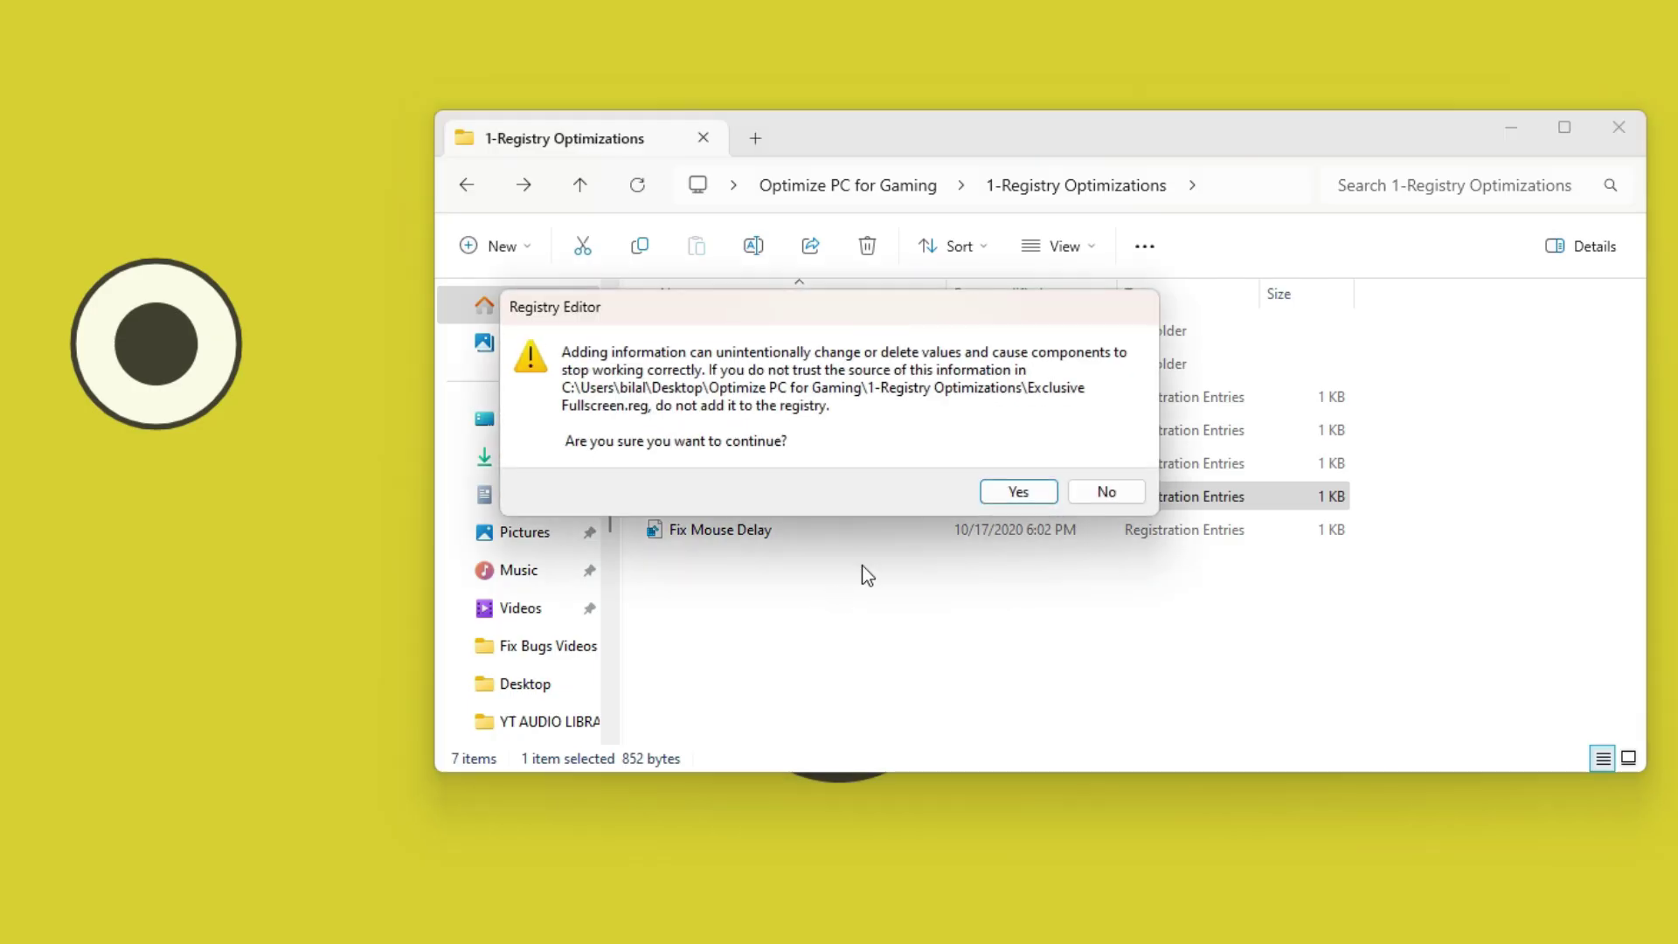
left_click(1009, 492)
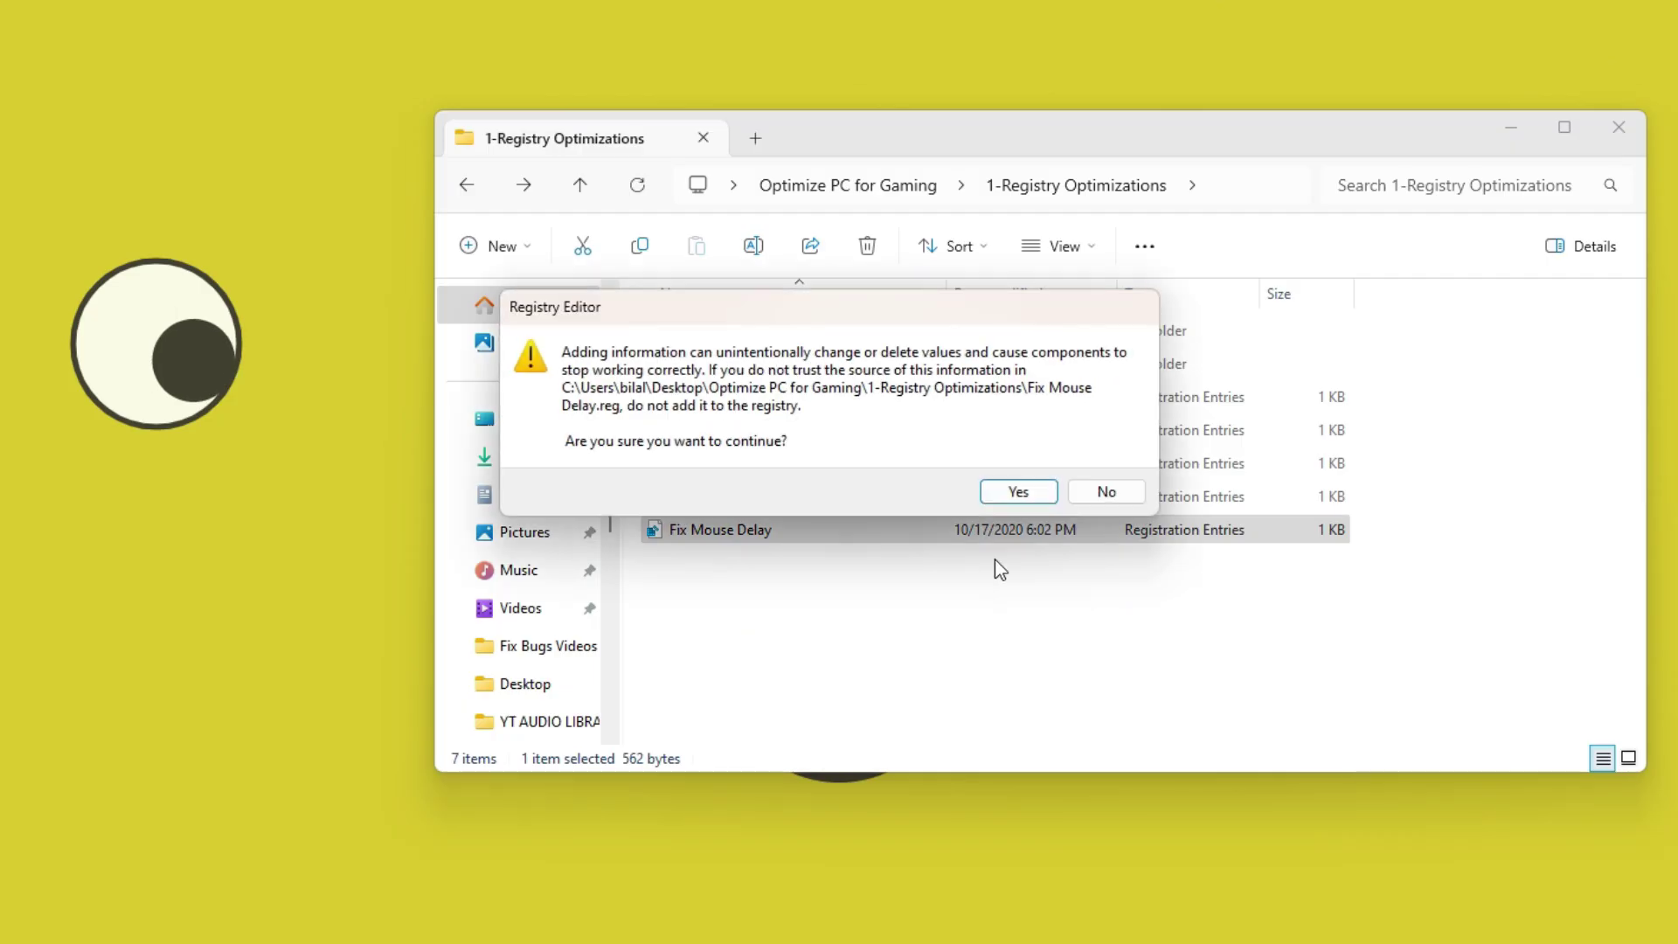
left_click(1018, 492)
left_click(1116, 457)
left_click(466, 185)
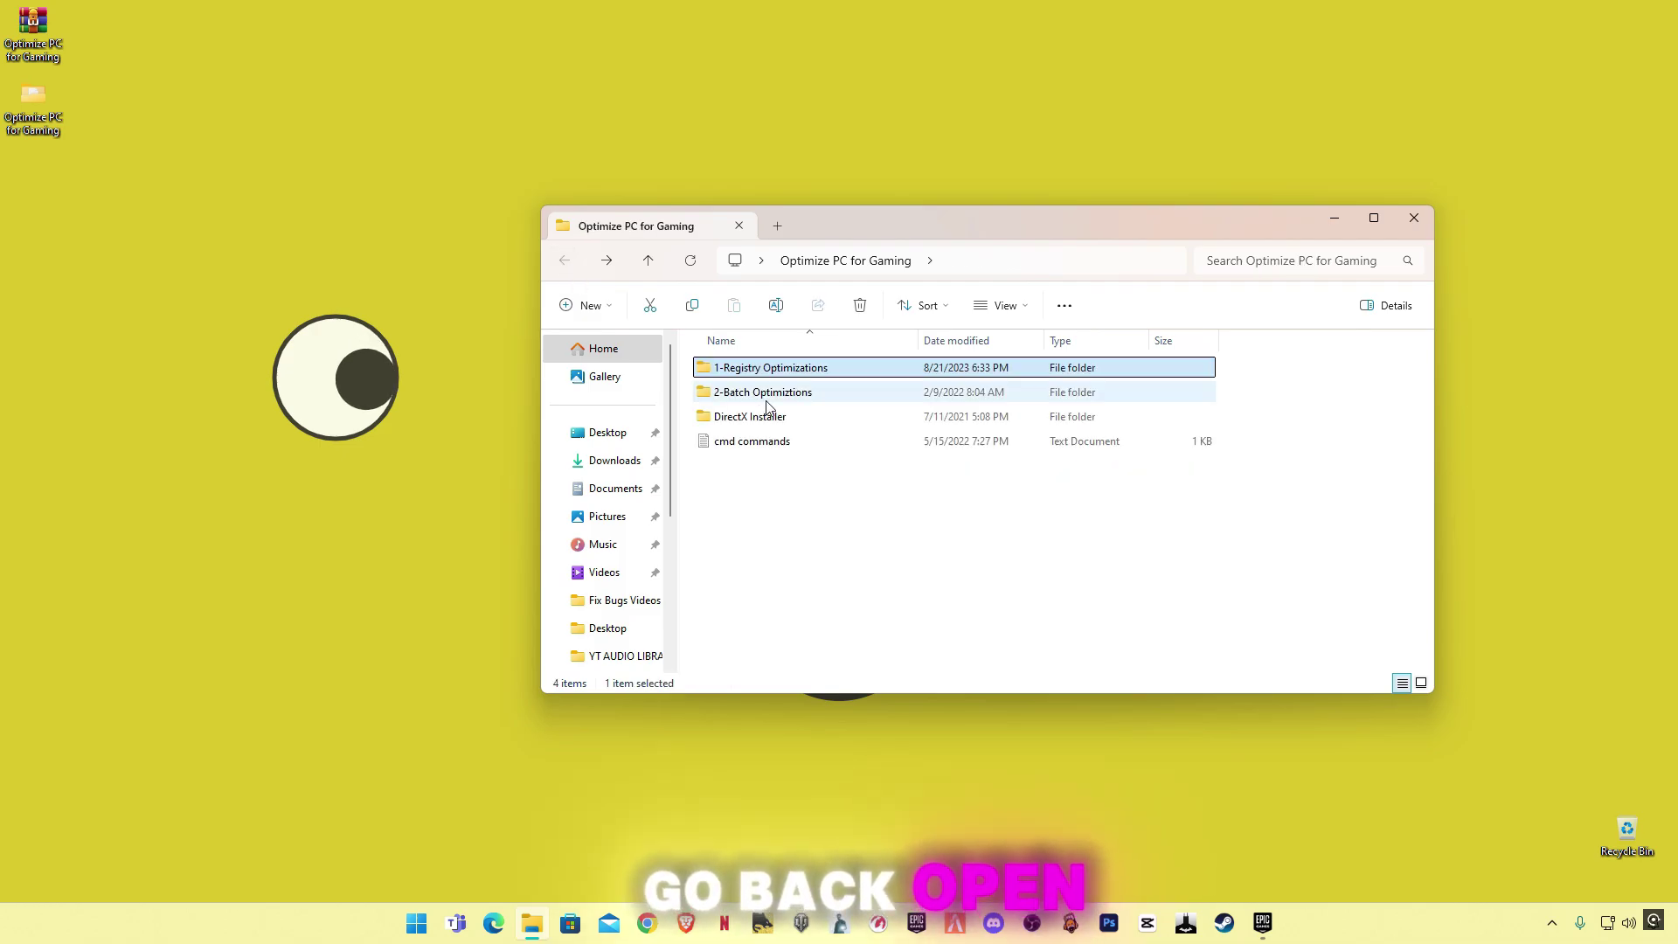
Step: Run the Clean Temporary Files and Disable Process Mitigation batch files from the 2-Batch Optimiztions folder
double_click(767, 400)
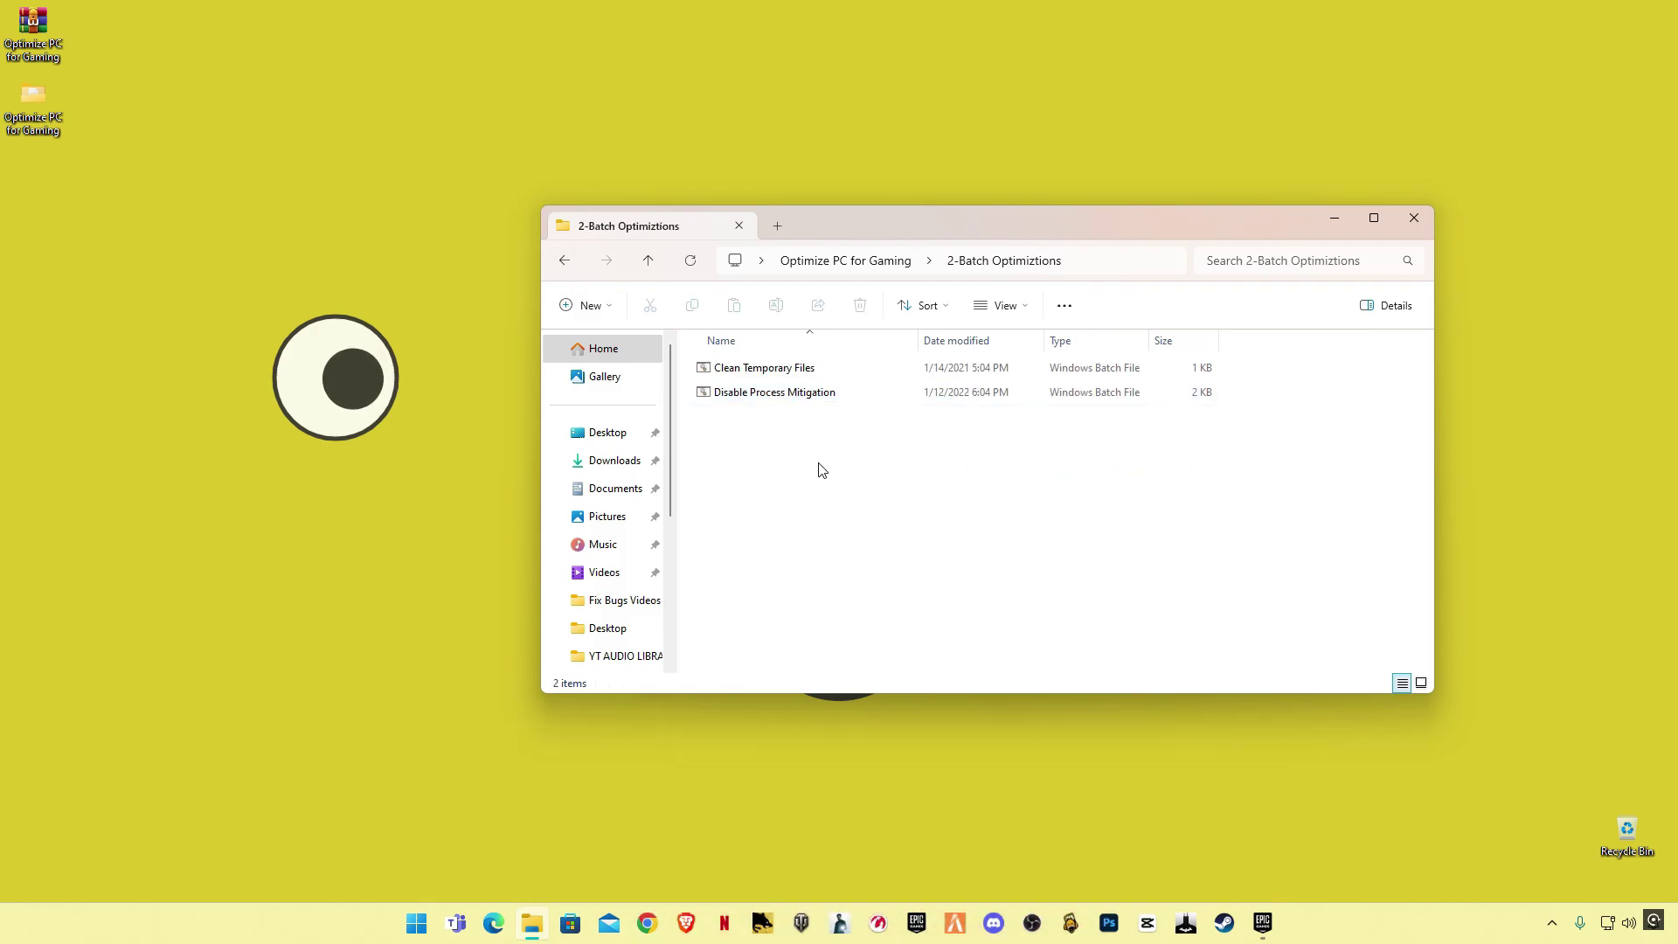
double_click(748, 370)
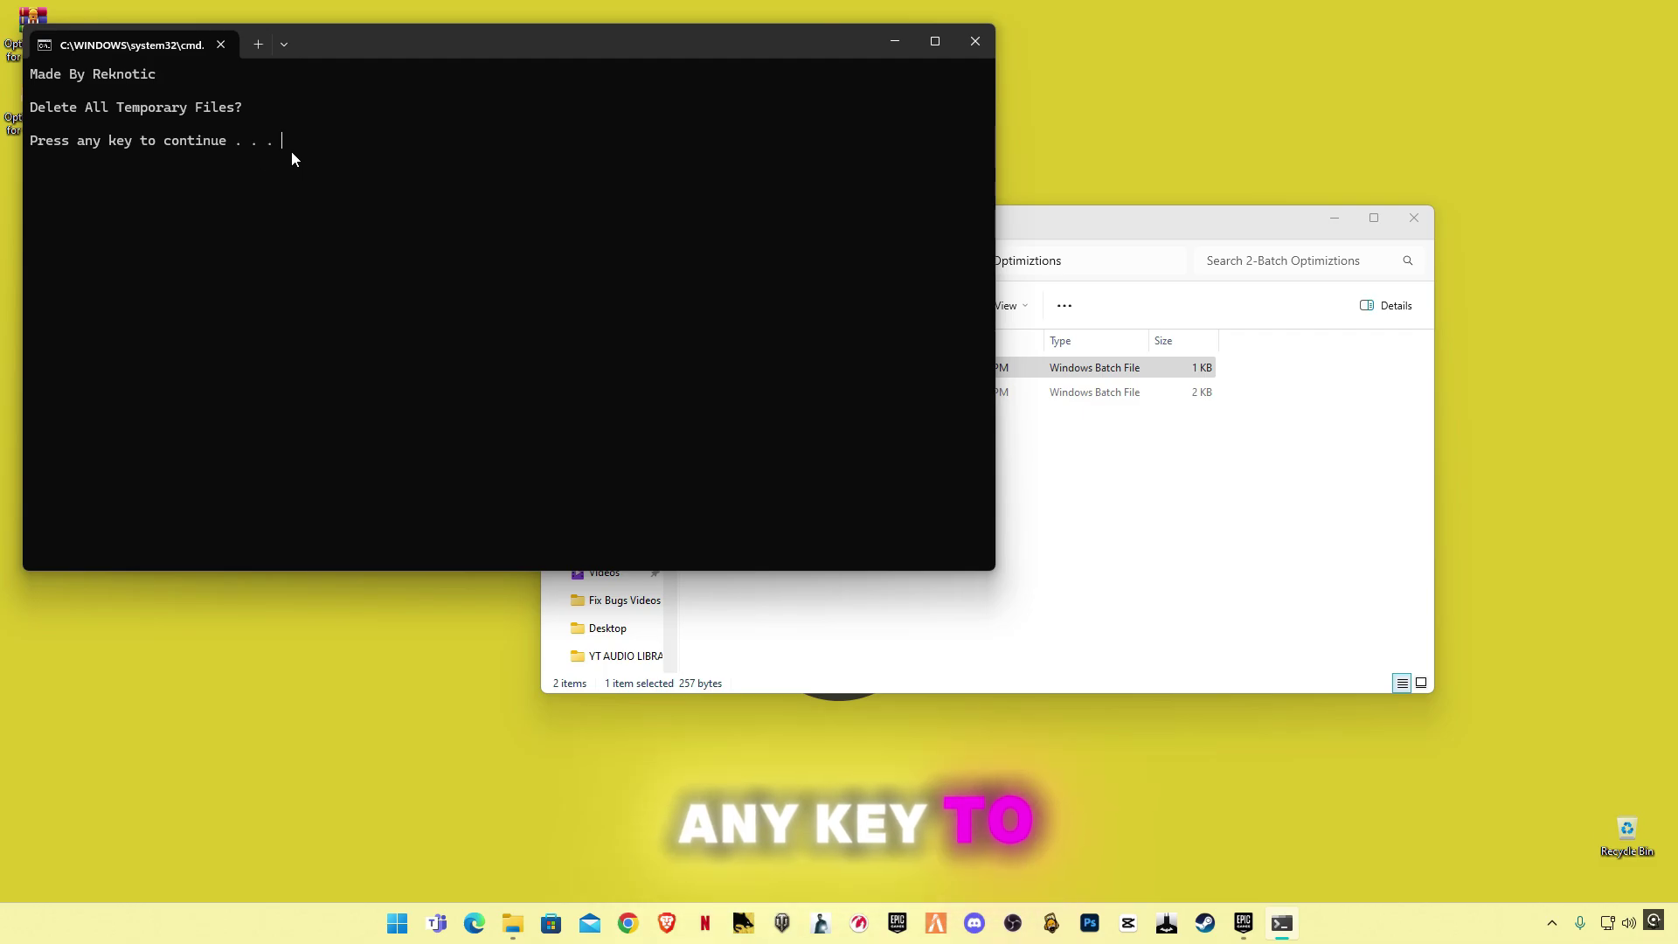
key("Return")
key("Return")
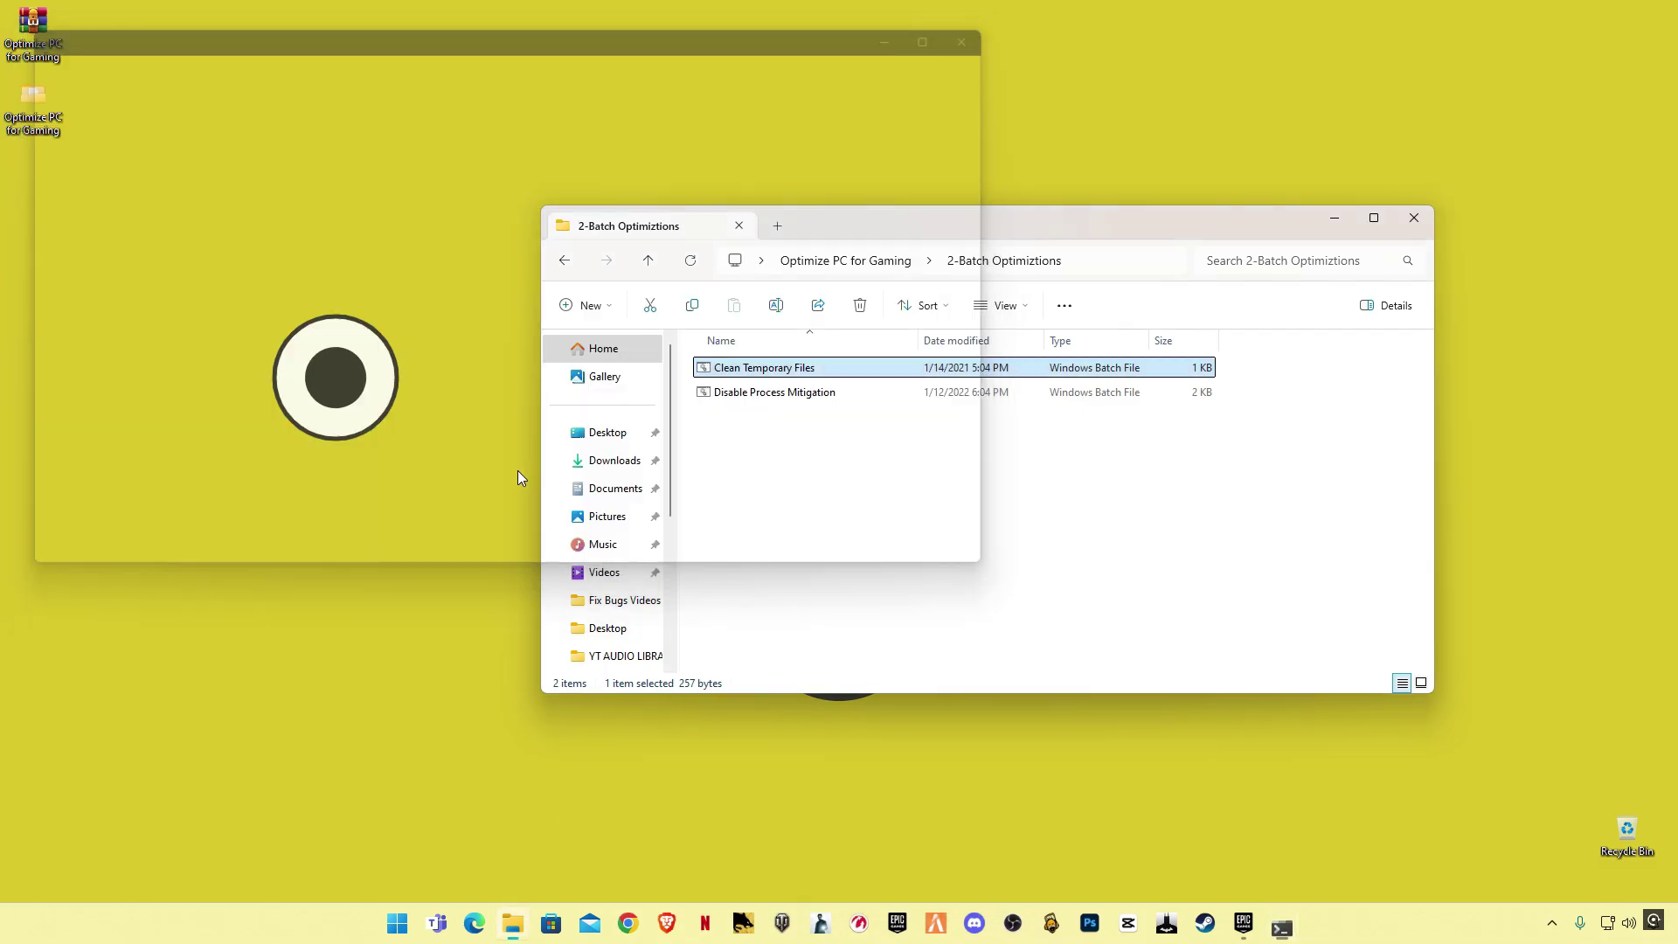
double_click(739, 398)
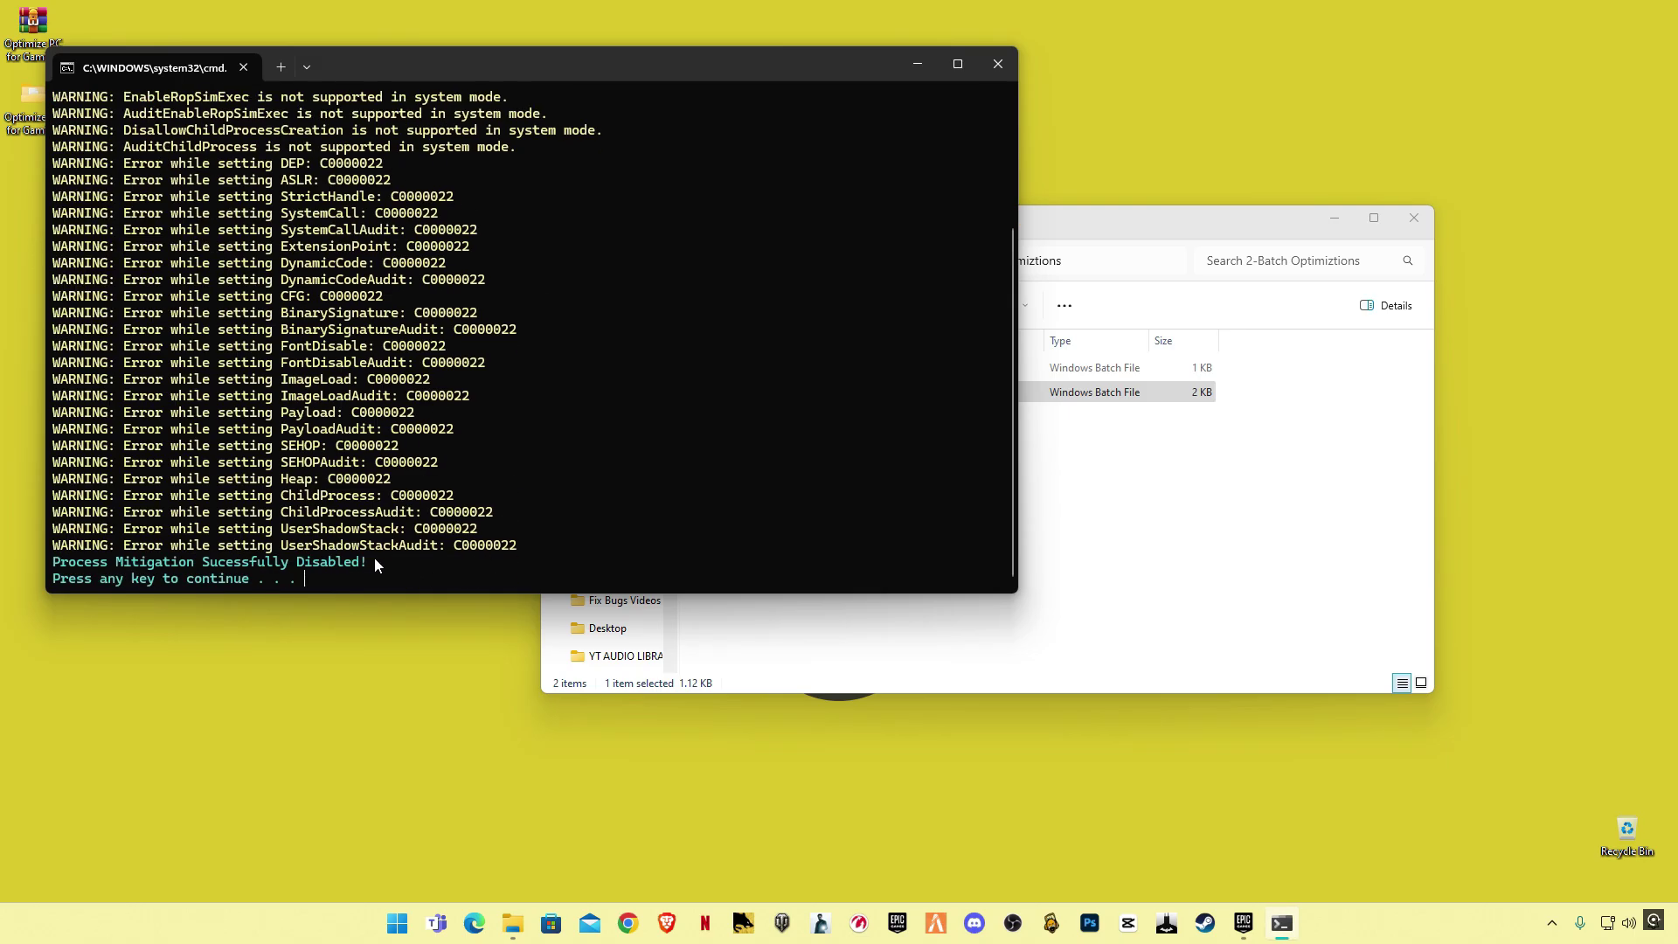
key("Return")
Step: Run dxwebsetup from the DirectX Installer folder, accept the license agreement and complete the setup wizard
left_click(565, 262)
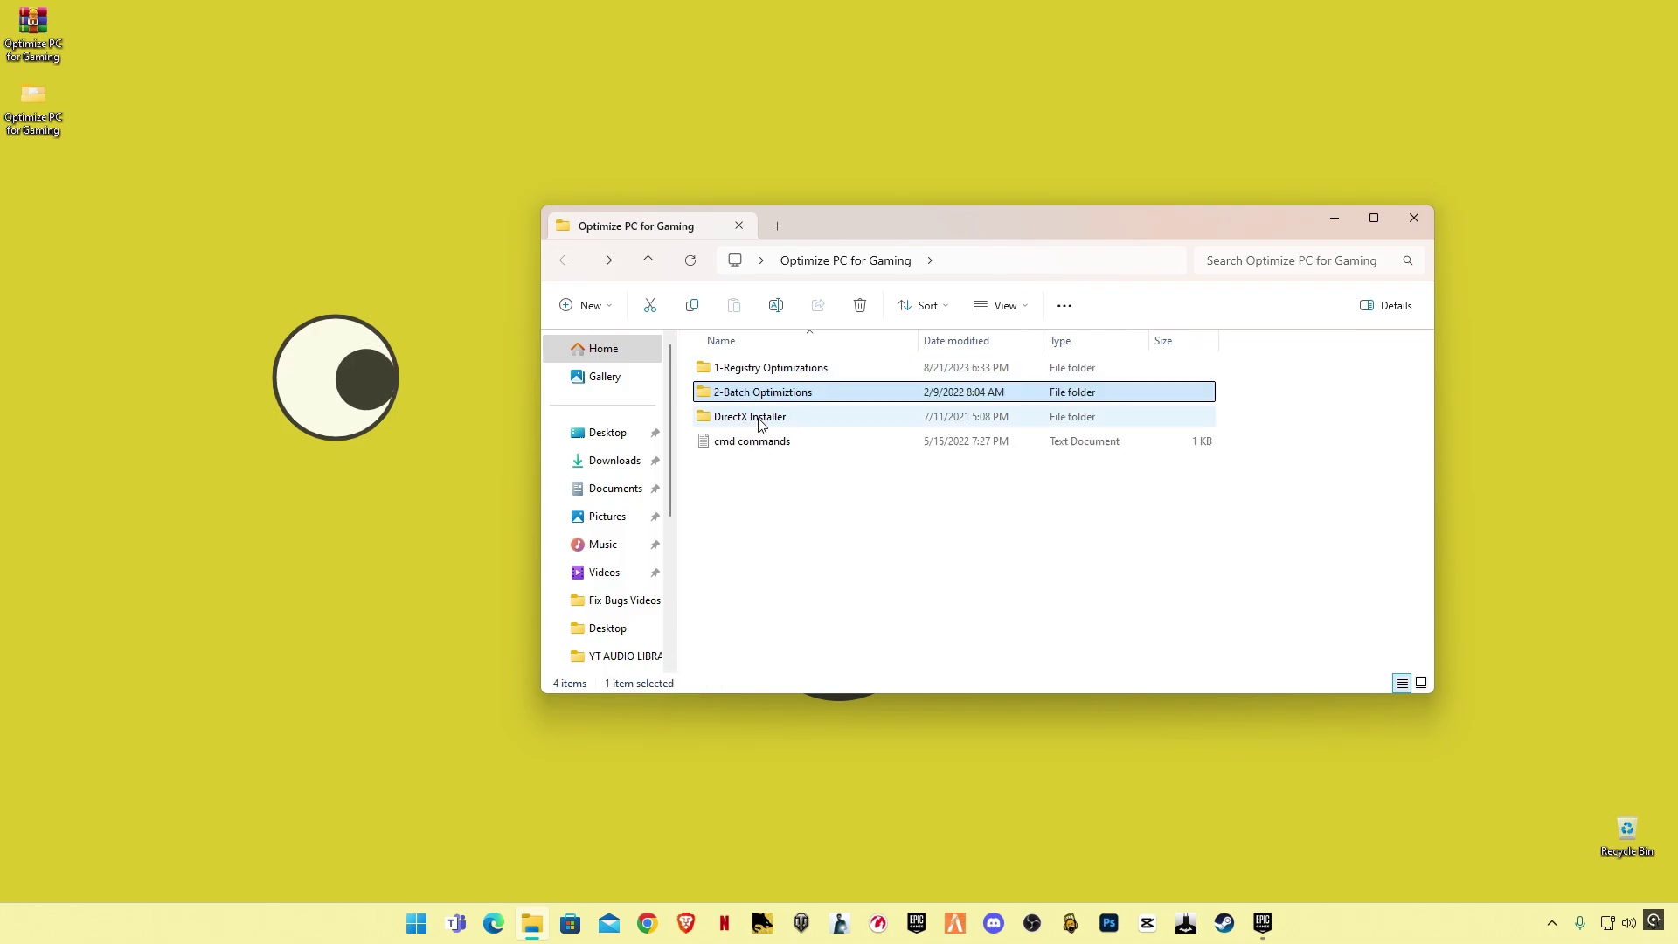
double_click(758, 426)
double_click(746, 371)
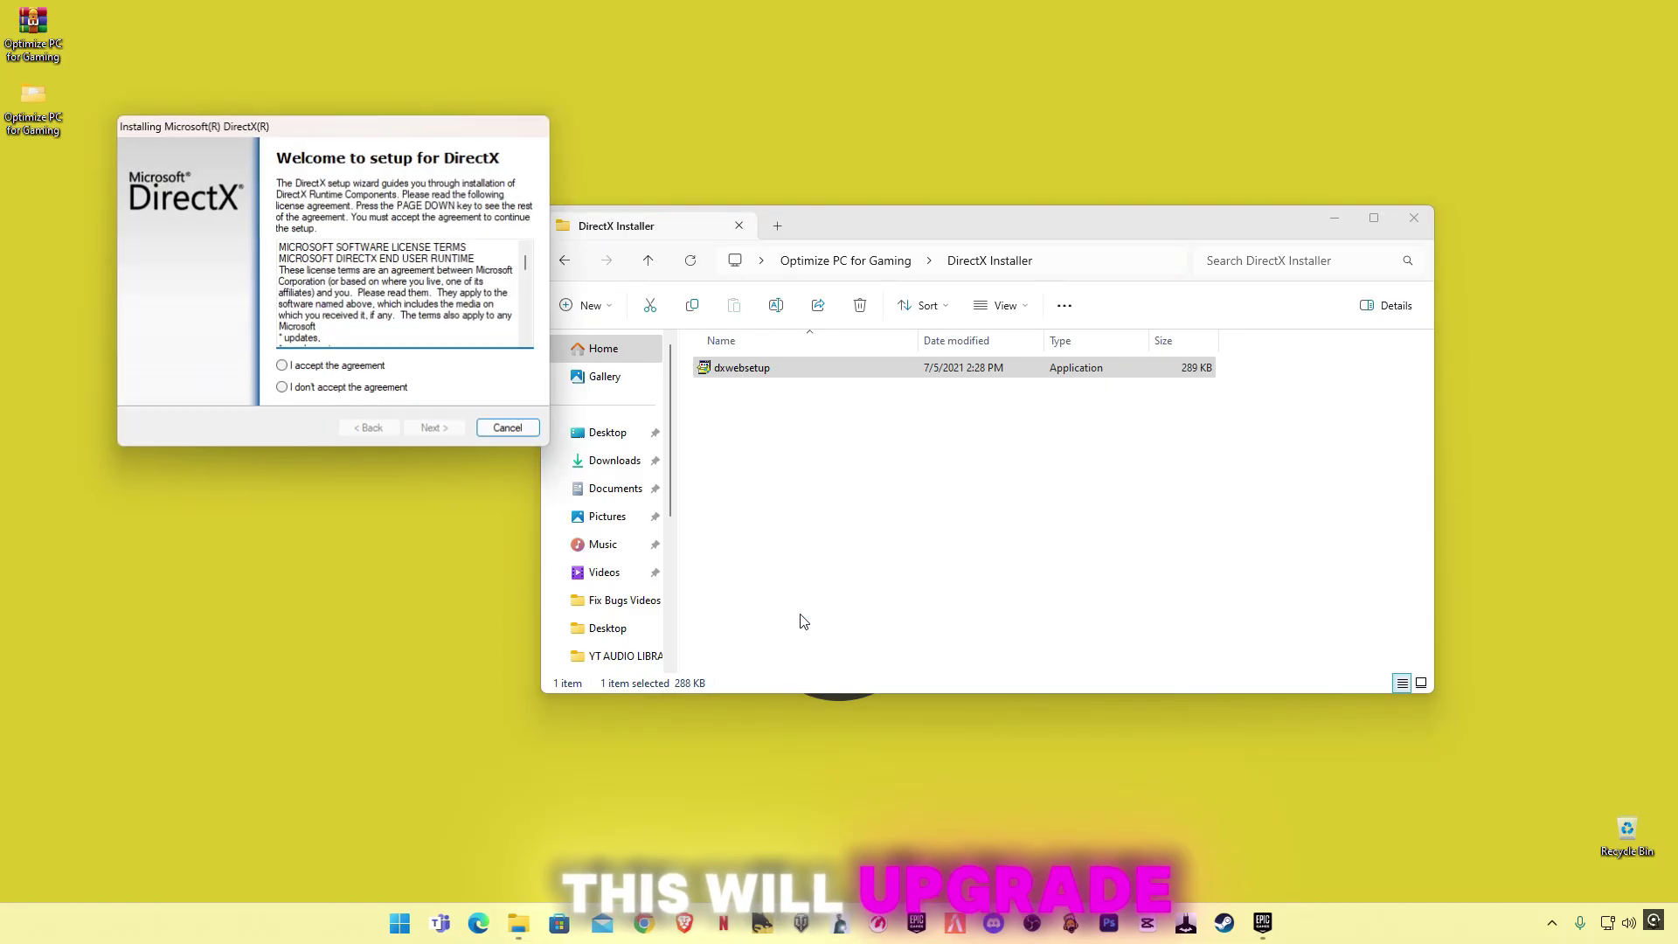
left_click(273, 365)
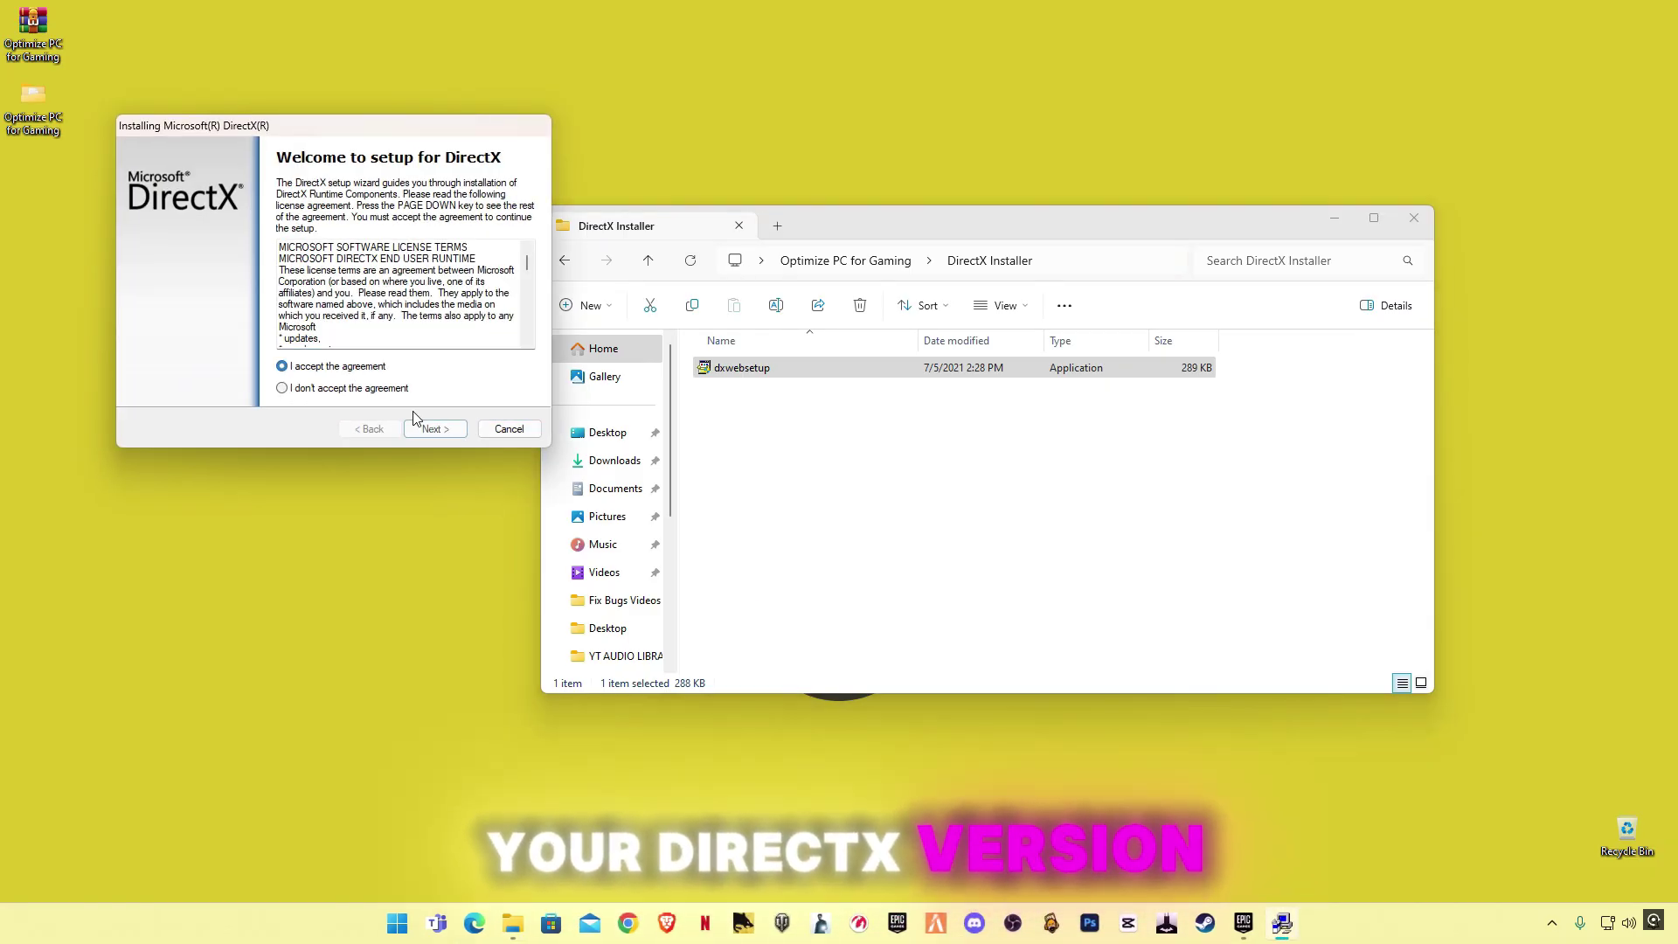
left_click(435, 428)
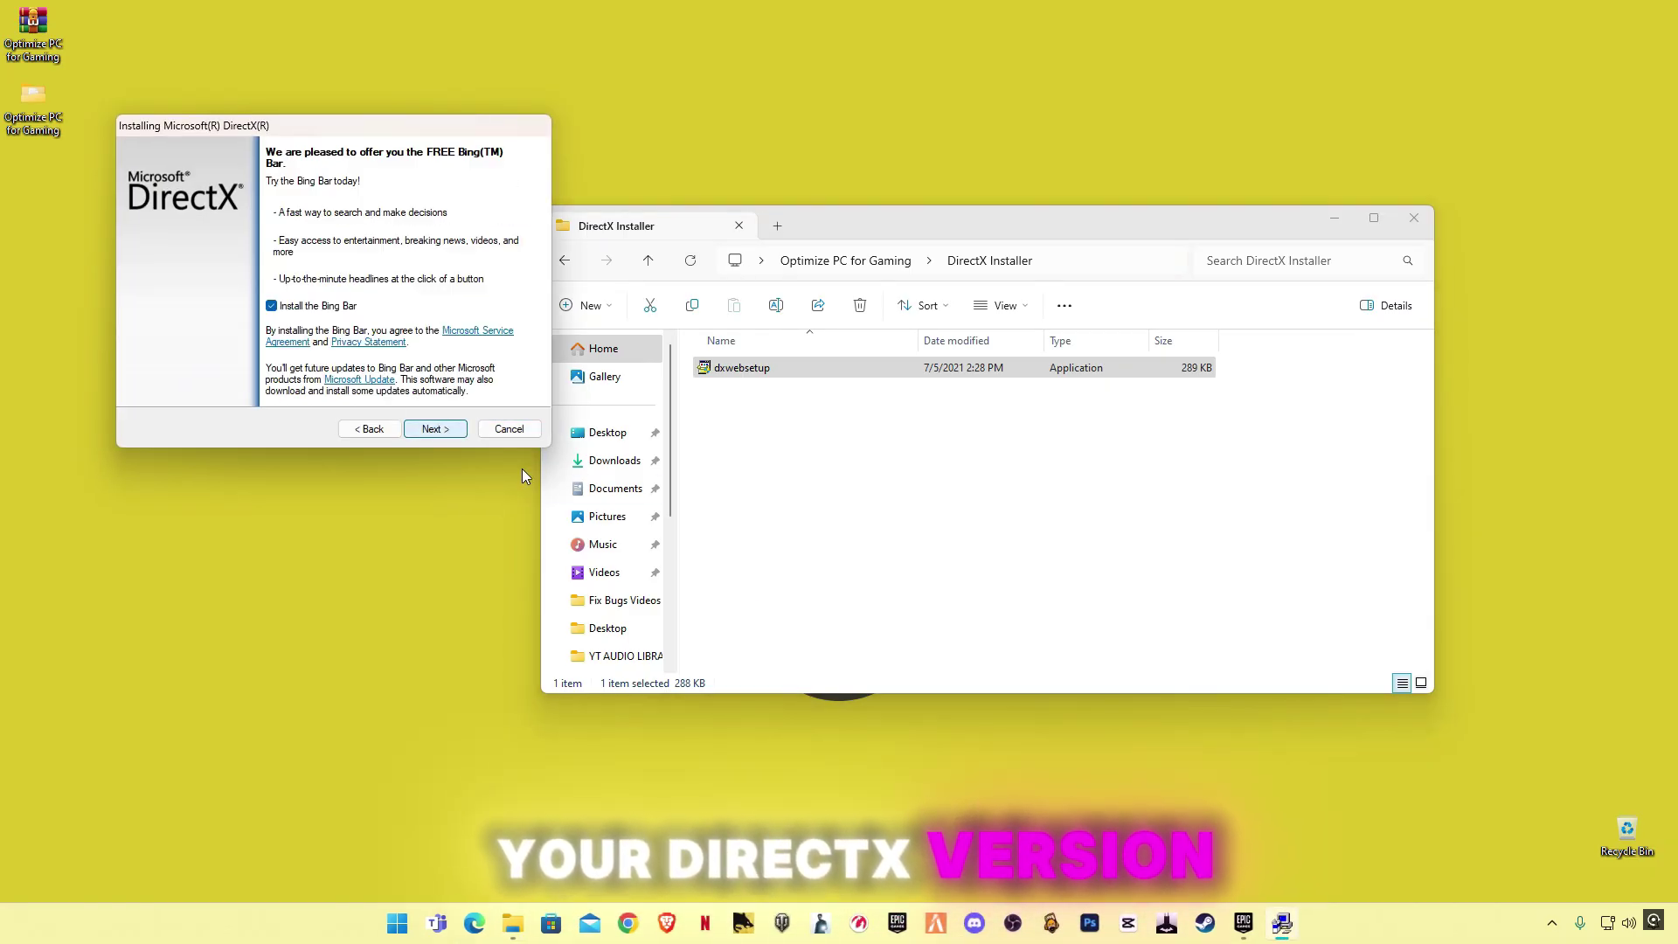
left_click(423, 428)
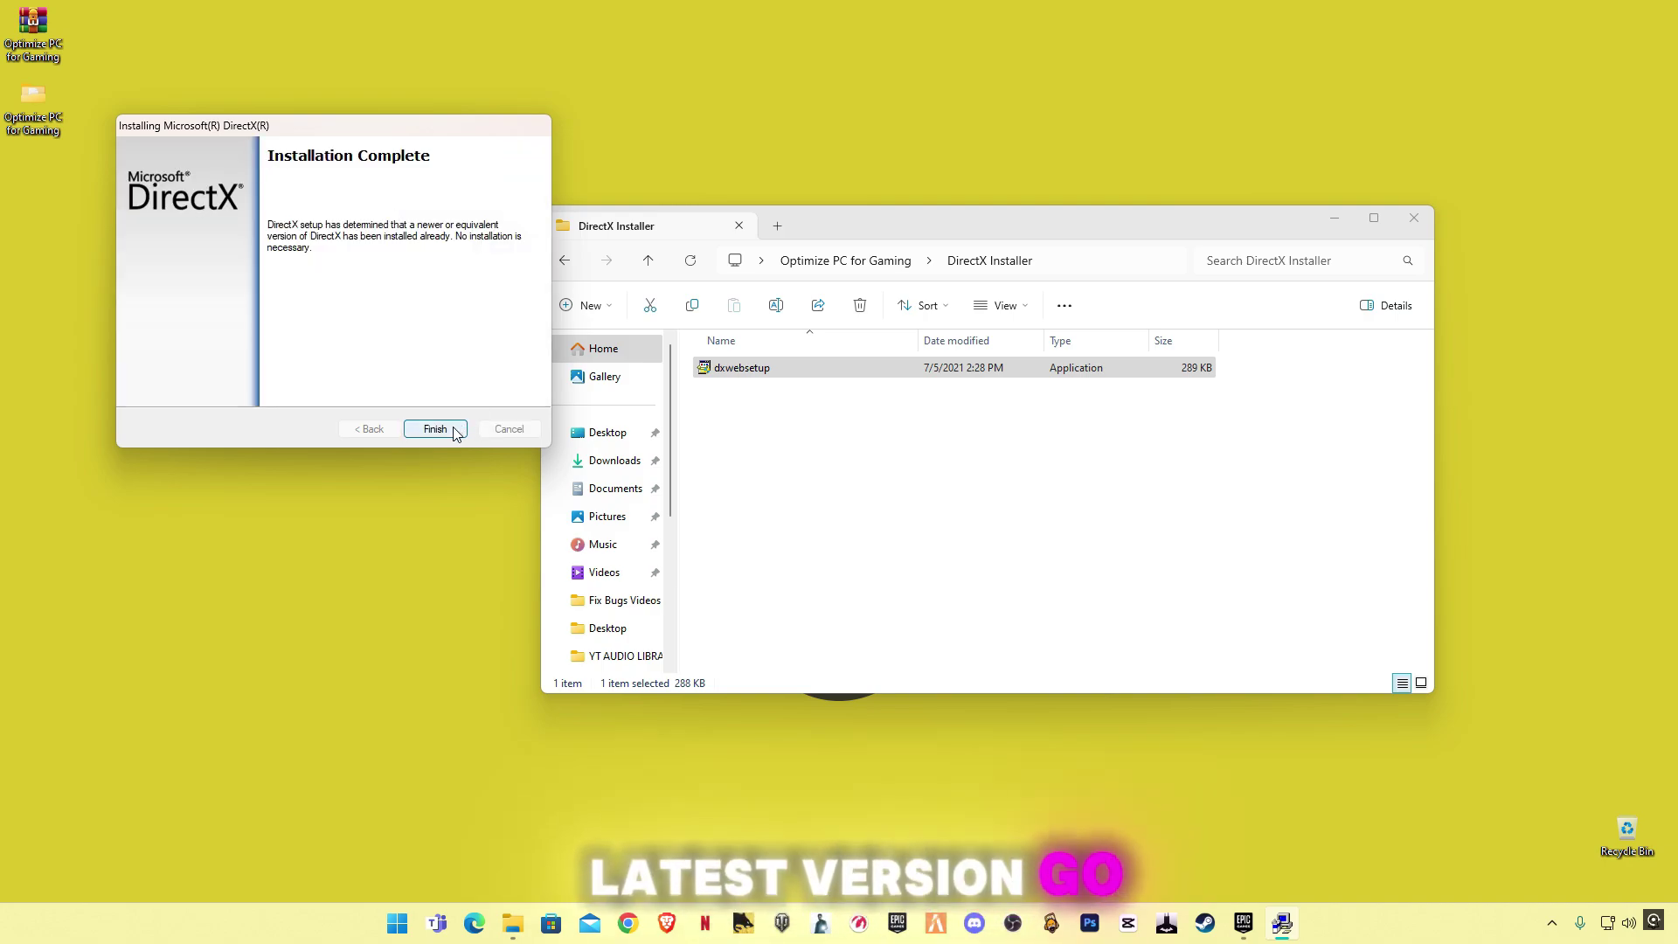
left_click(435, 429)
Step: Open the cmd commands text file and copy the line powercfg -duplicatescheme e9a42b02-d5df-448d-aa00-03f14749eb61
key("alt+Left")
left_click(796, 443)
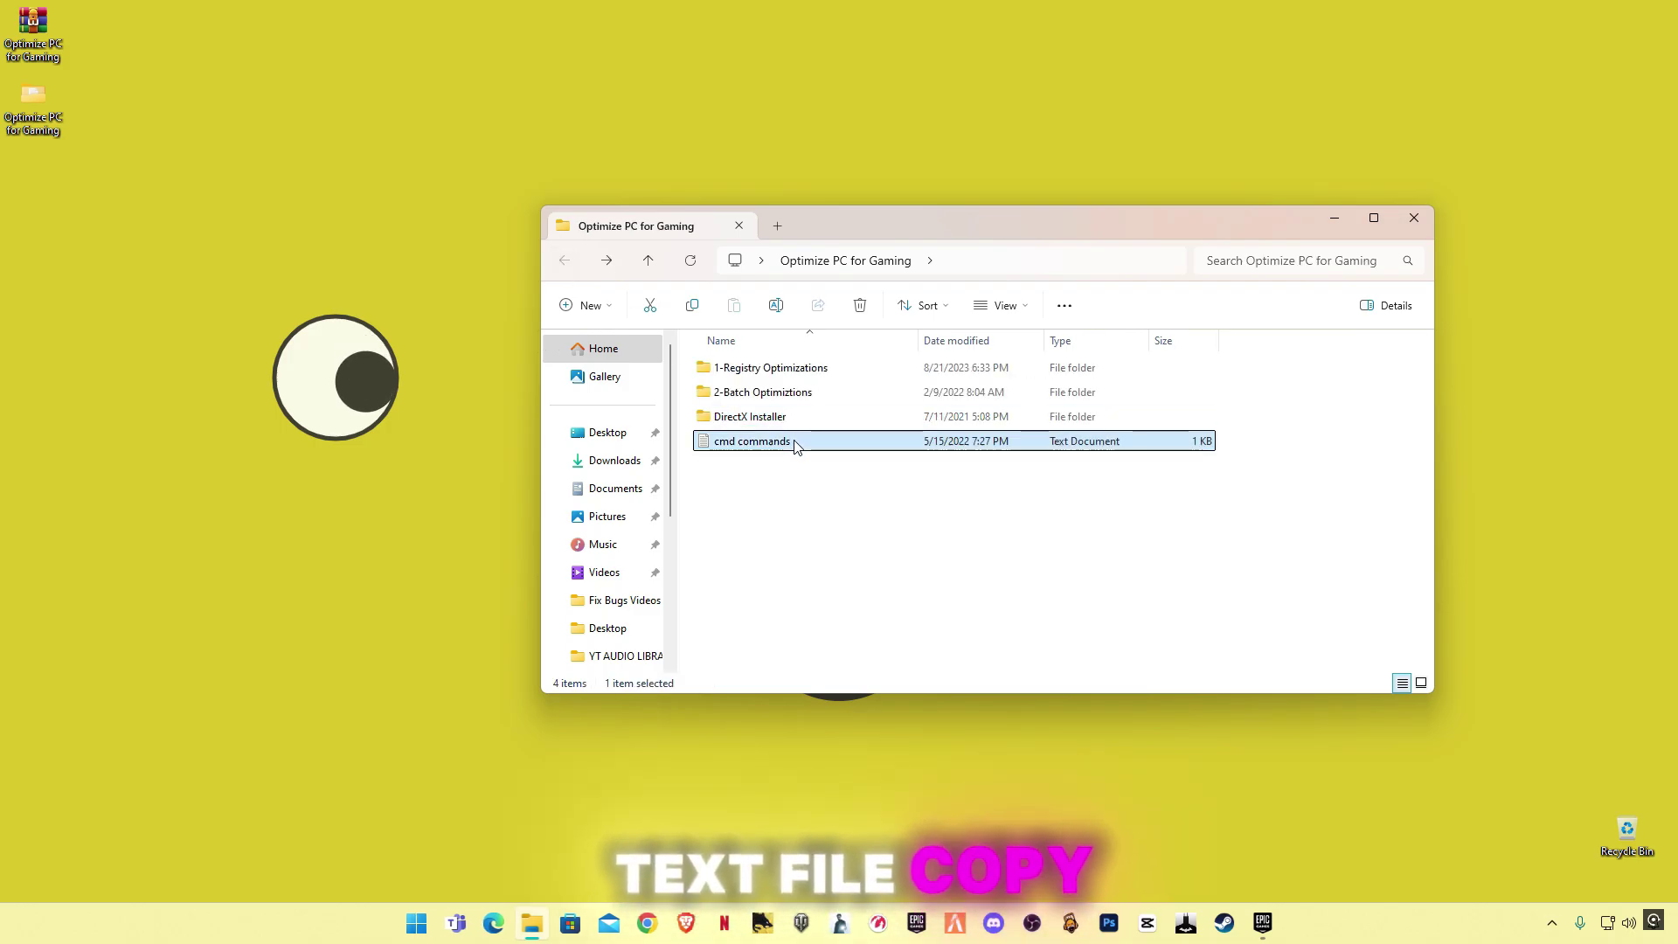
double_click(796, 443)
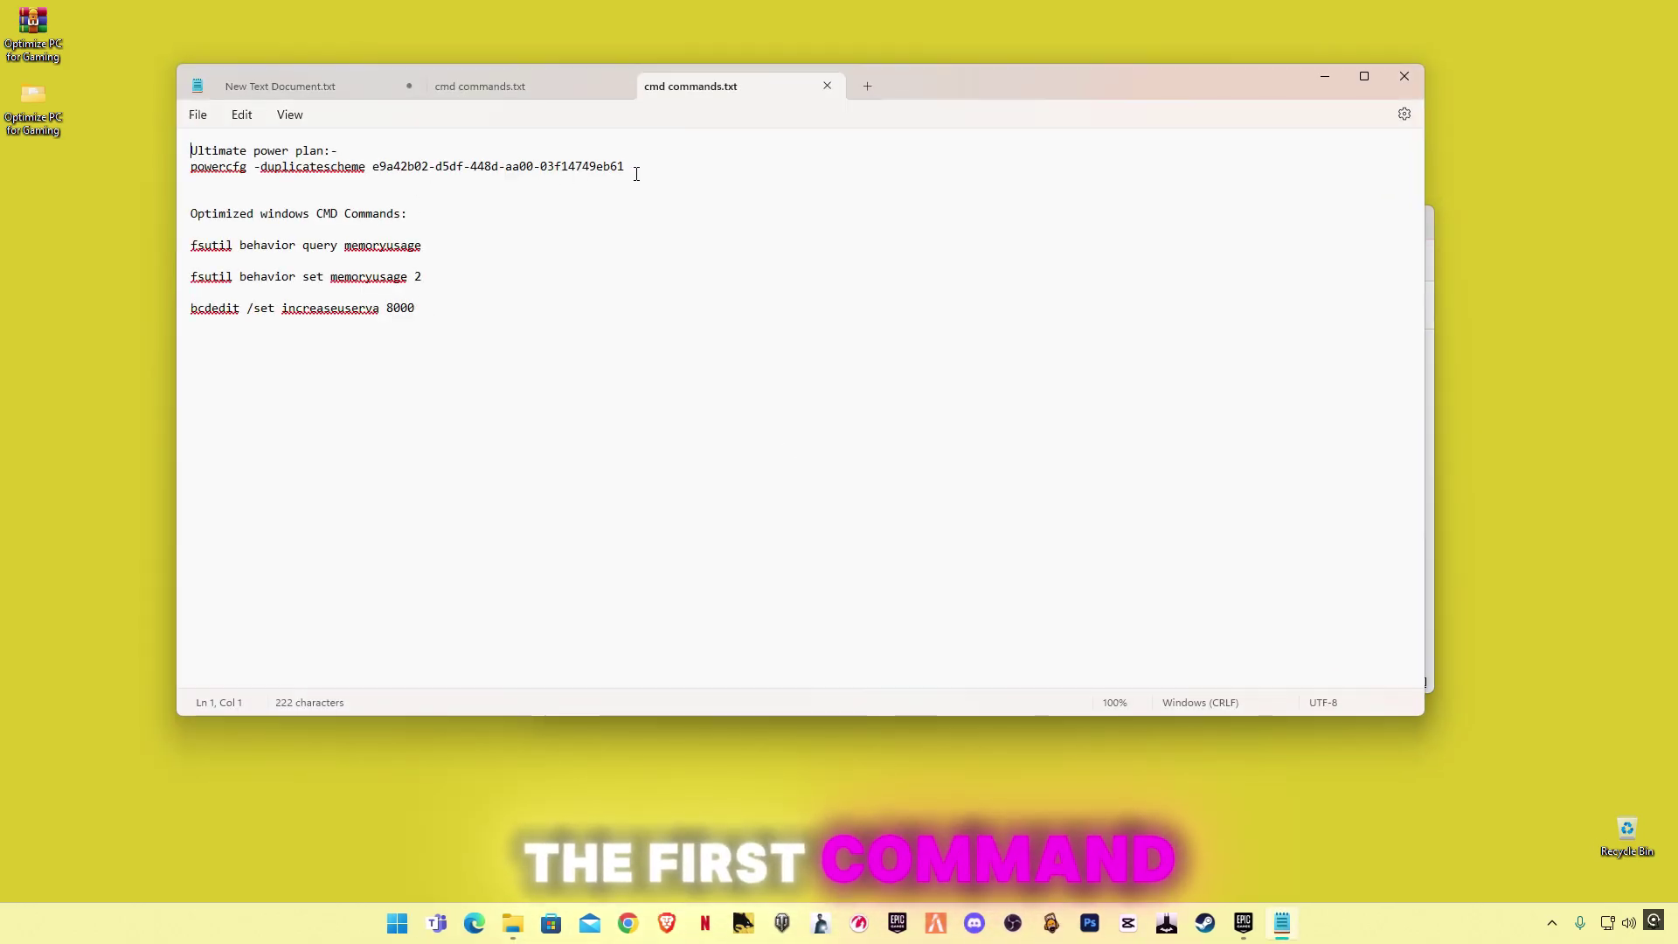
left_click_drag(636, 173, 192, 172)
key("ctrl+c")
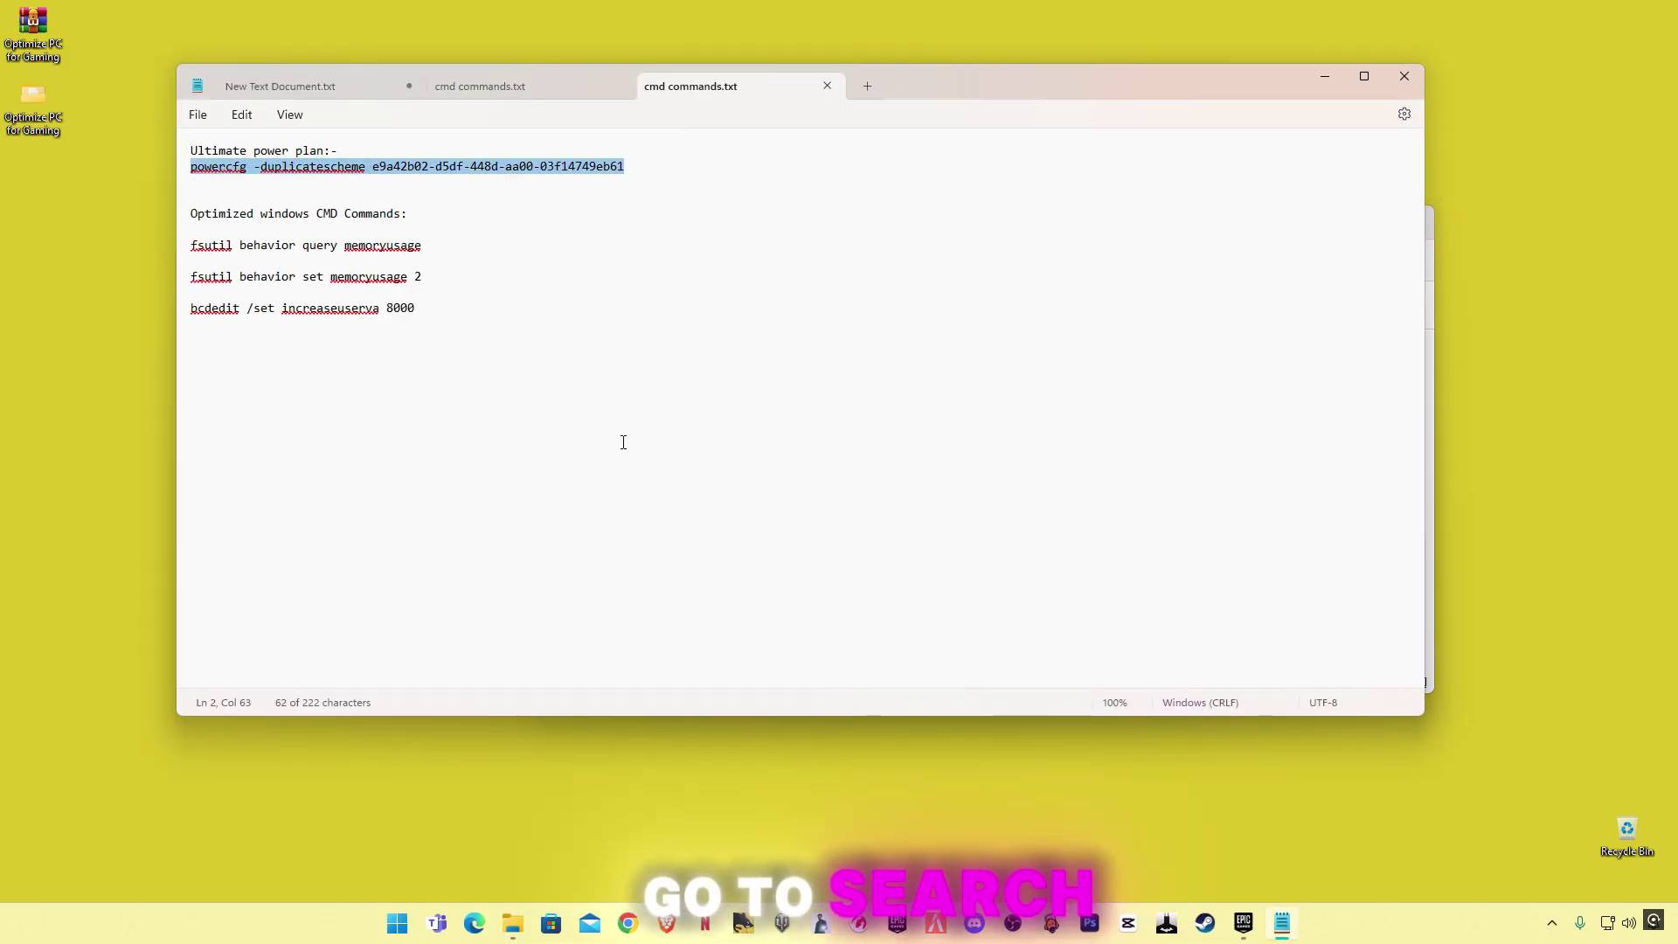
Step: Open Command Prompt as administrator, allow the elevation, and run the copied powercfg -duplicatescheme e9a42b02-d5df-448d-aa00-03f14749eb61 command
left_click(397, 924)
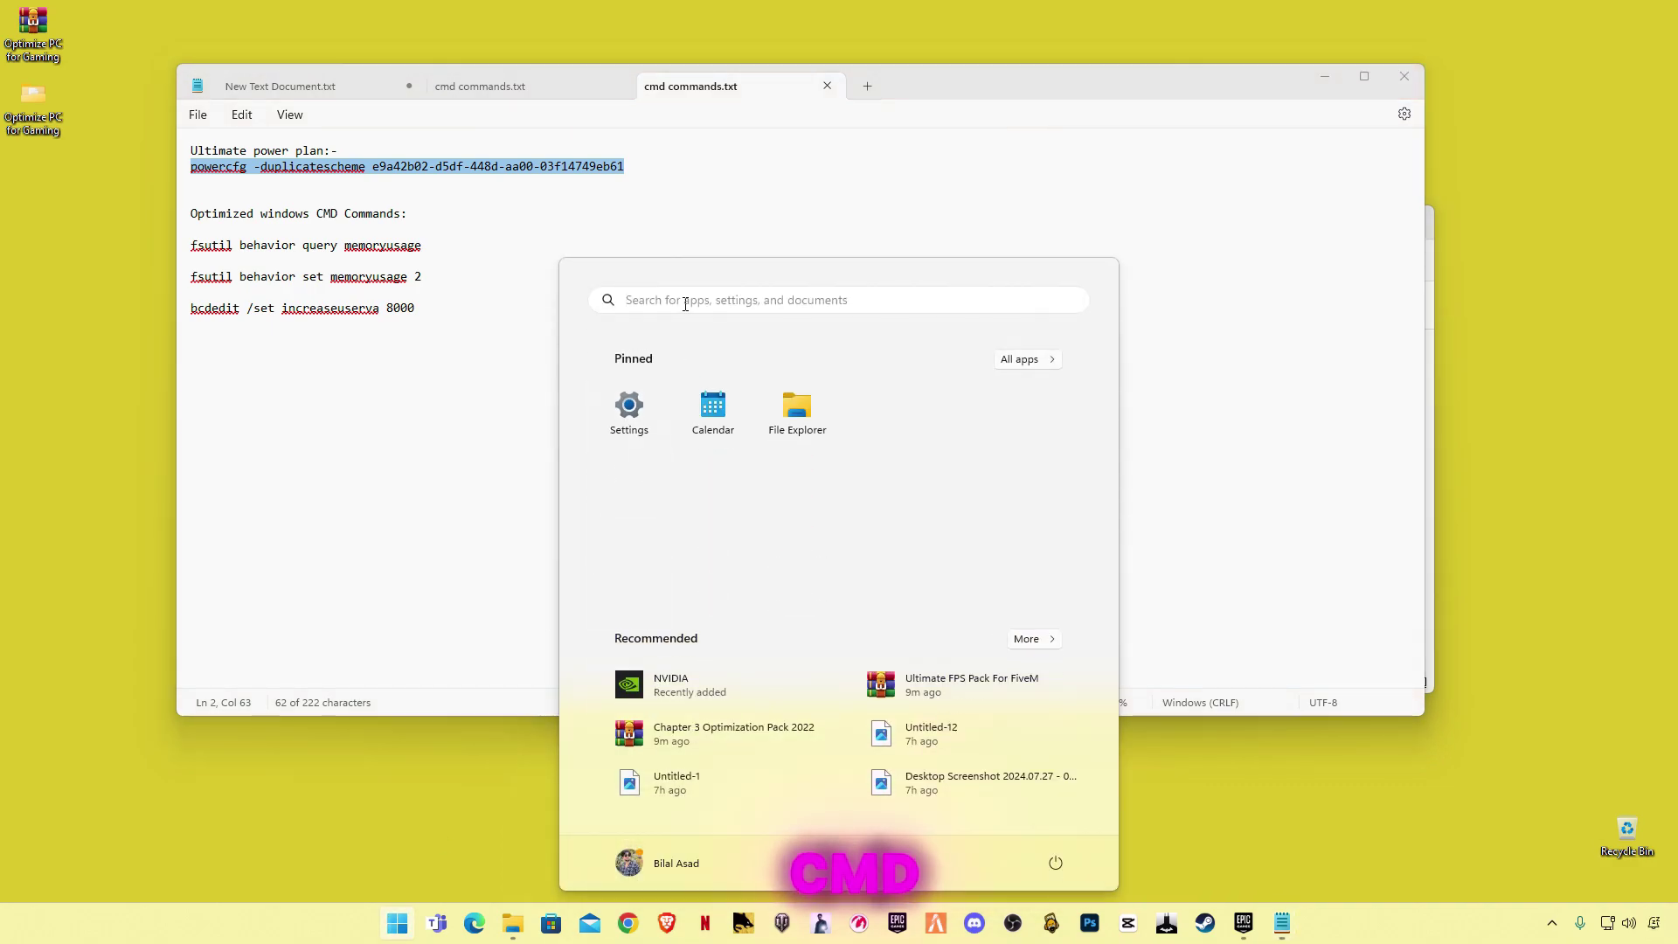
type("cmd")
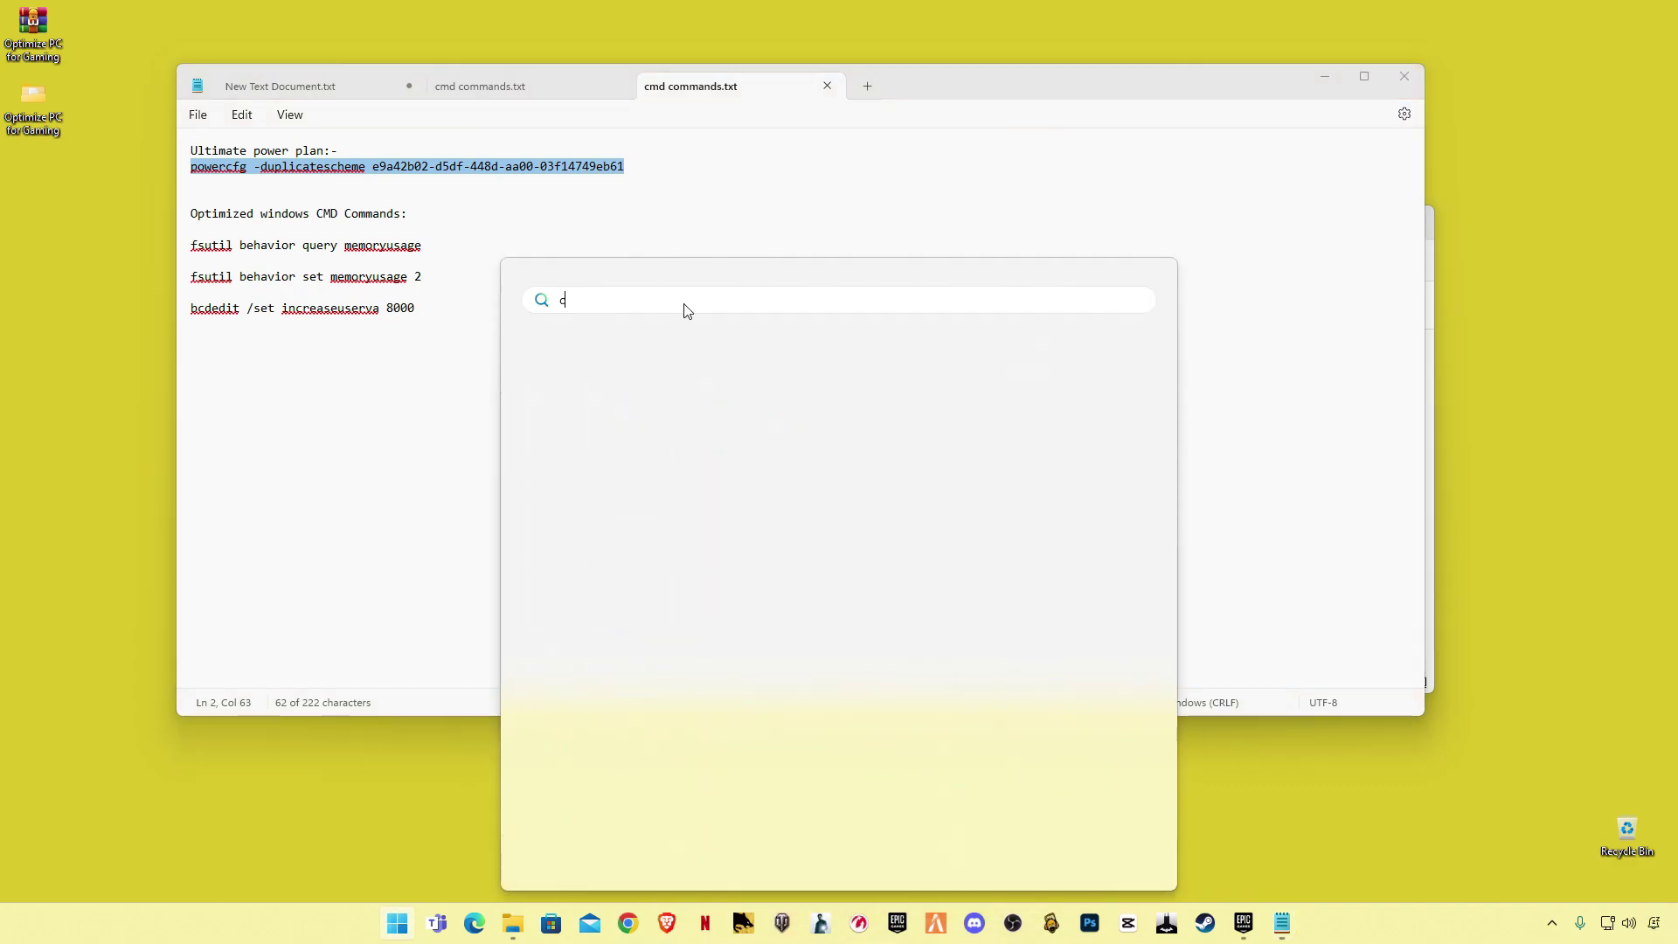
right_click(587, 428)
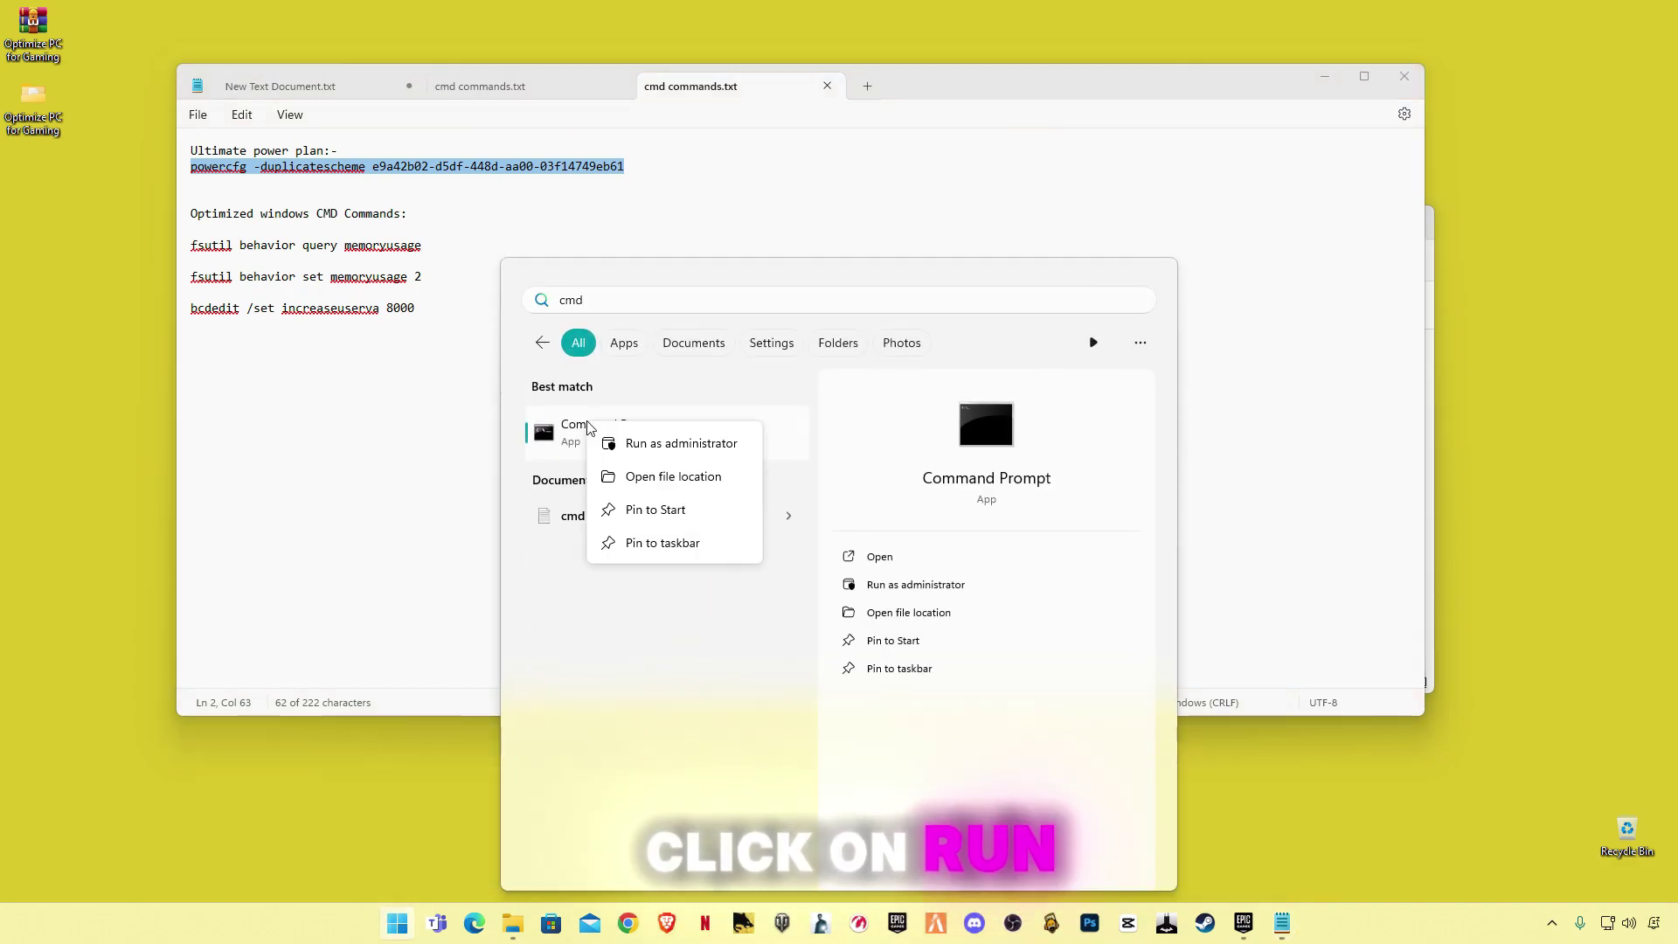
left_click(652, 445)
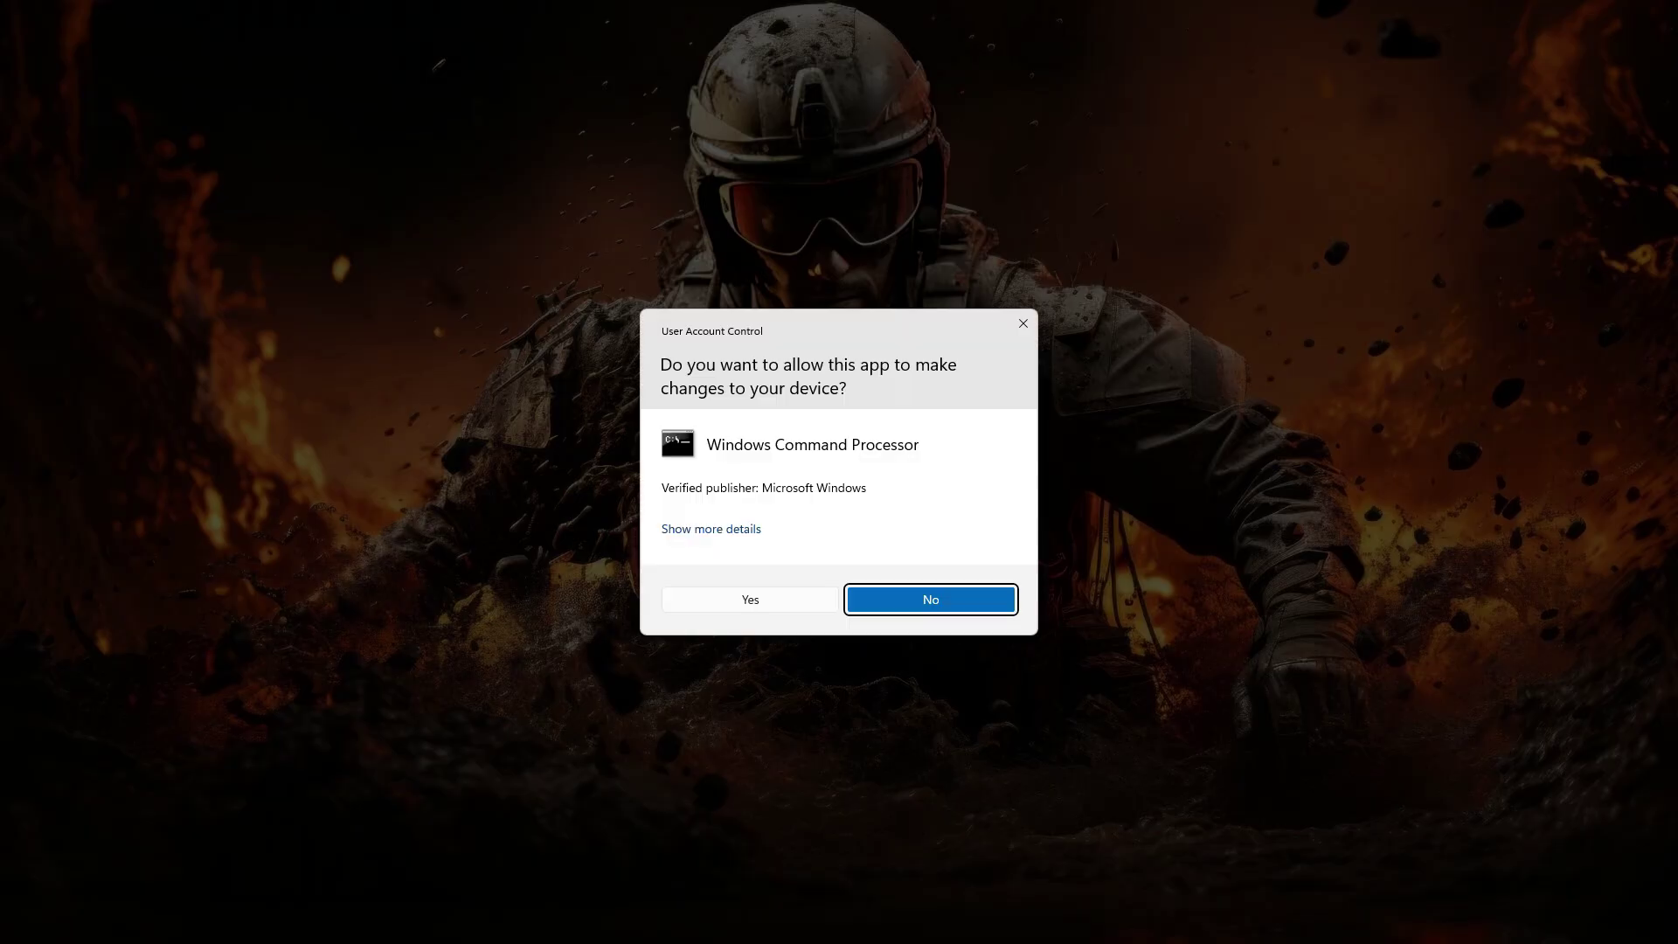
left_click(750, 600)
key("ctrl+v")
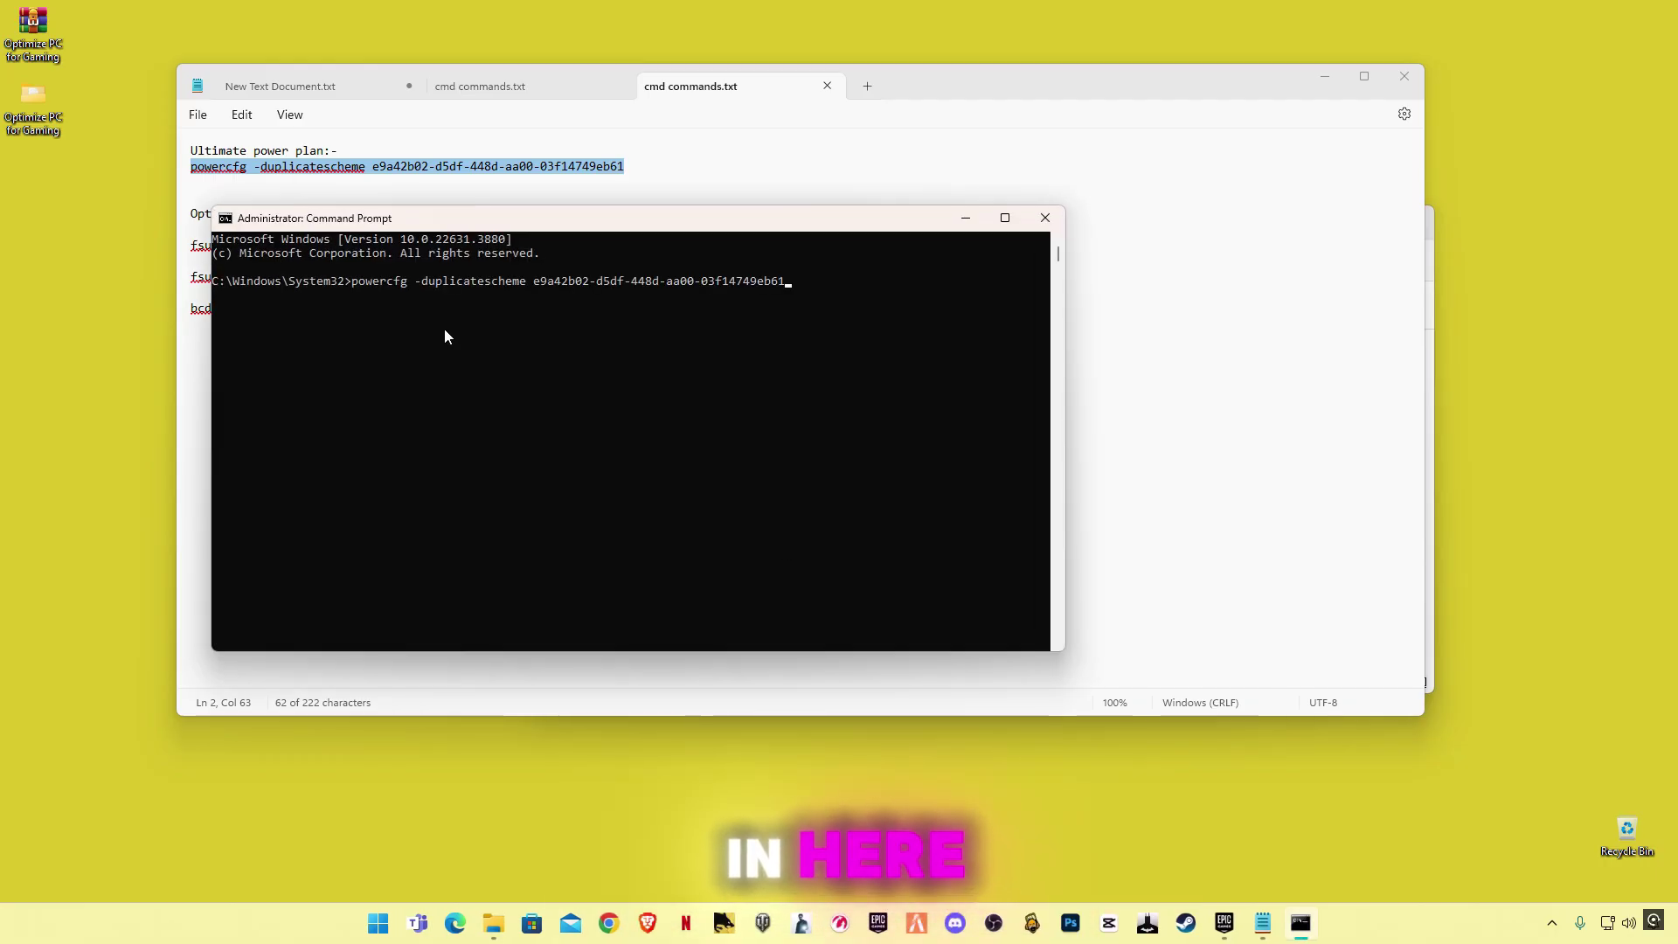
key("Return")
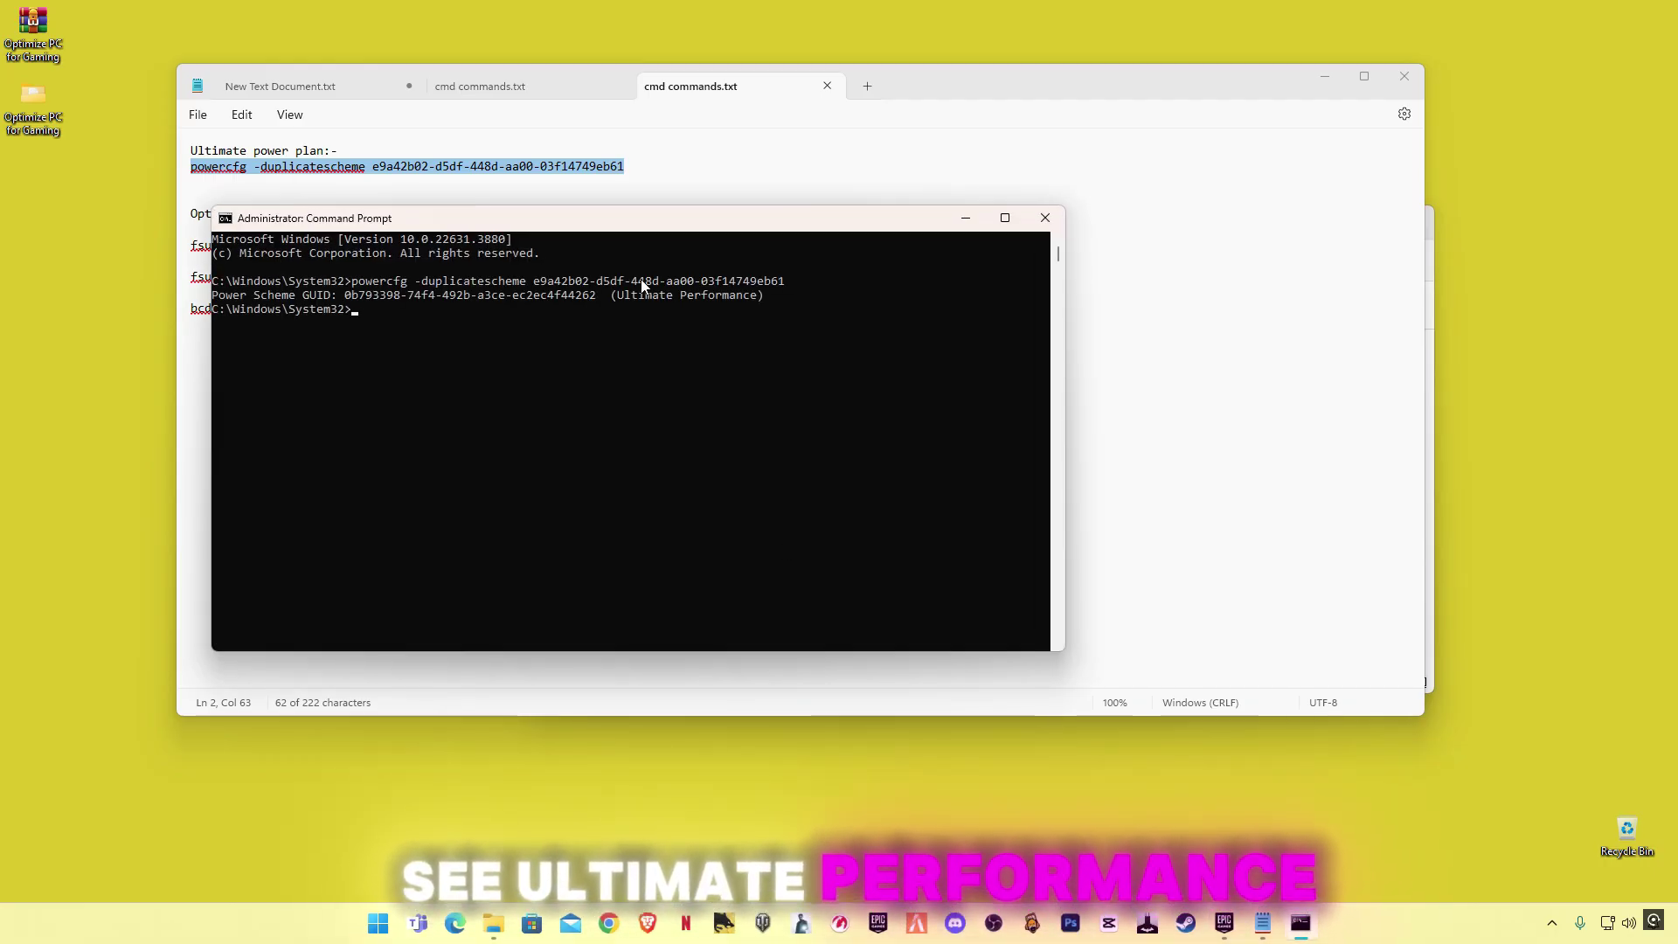
Step: Copy and run fsutil behavior query memoryusage, fsutil behavior set memoryusage 2 and bcdedit /set increaseuserva 8000 in the elevated Command Prompt
left_click(625, 197)
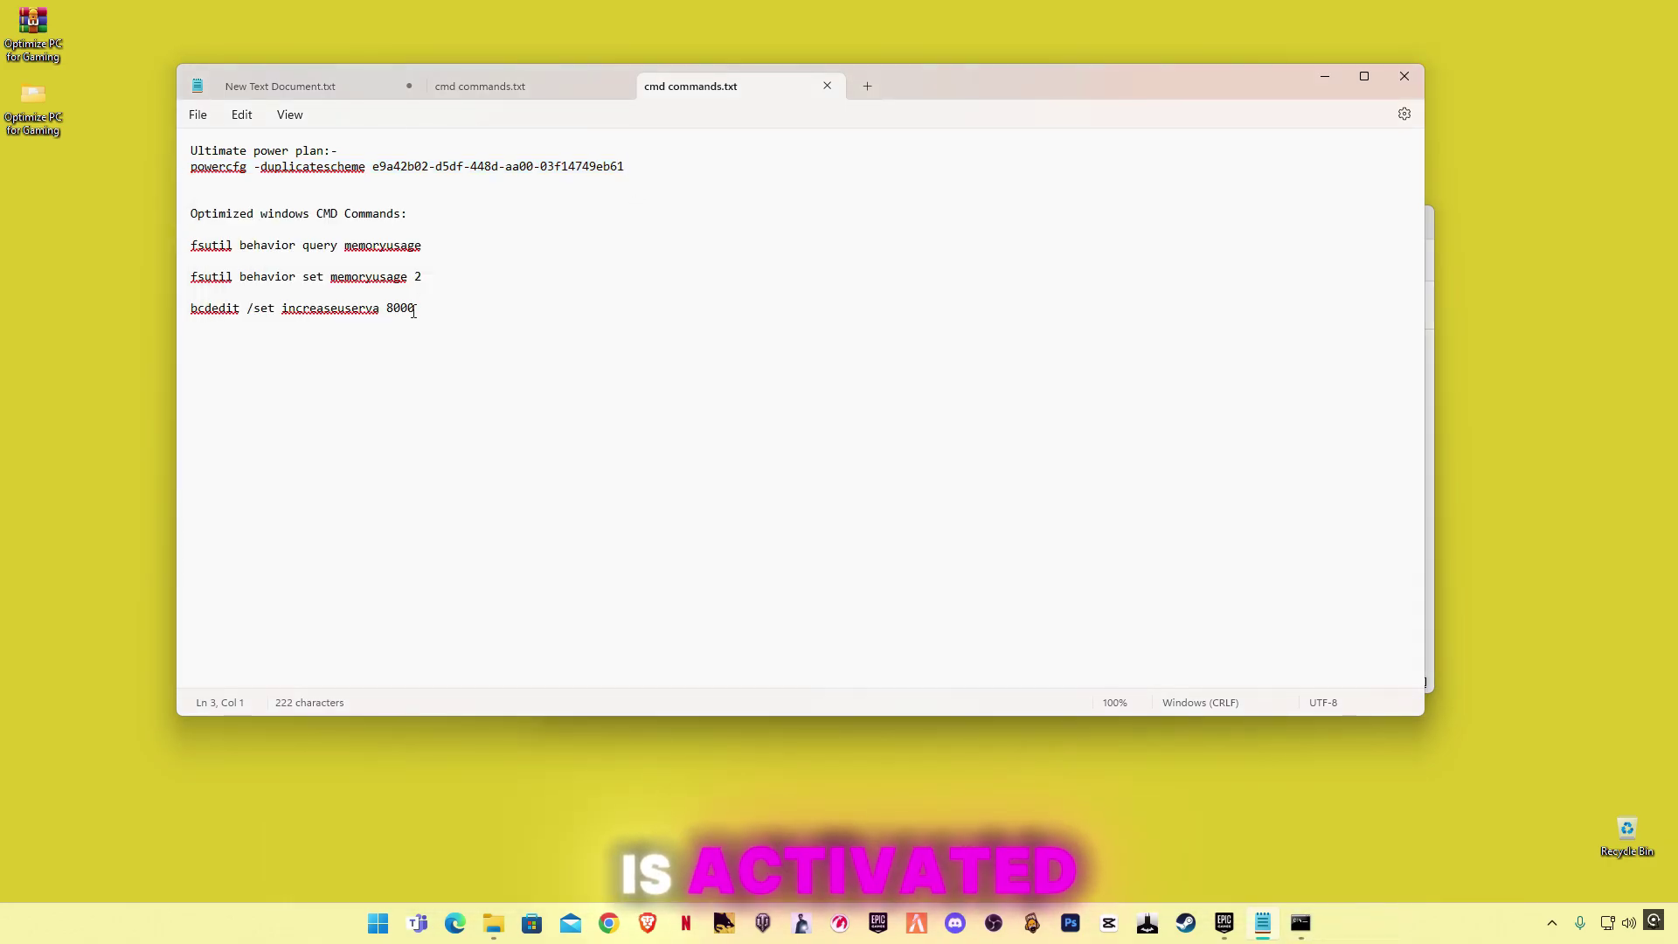
left_click_drag(416, 308, 194, 243)
key("super+c")
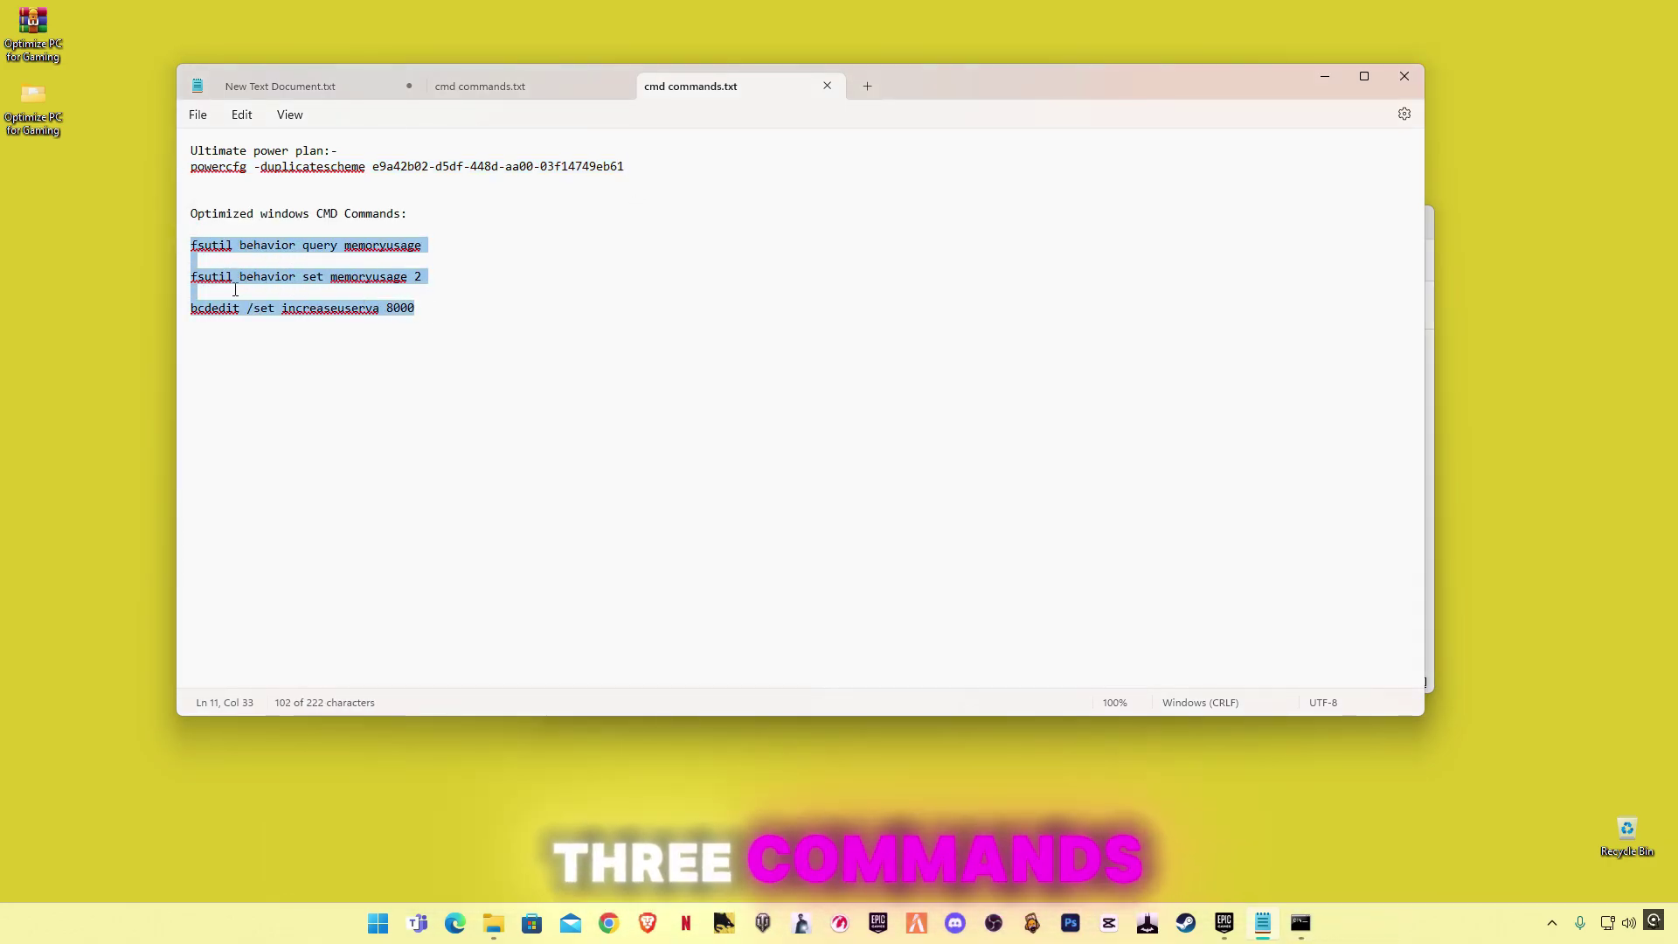
left_click(1297, 930)
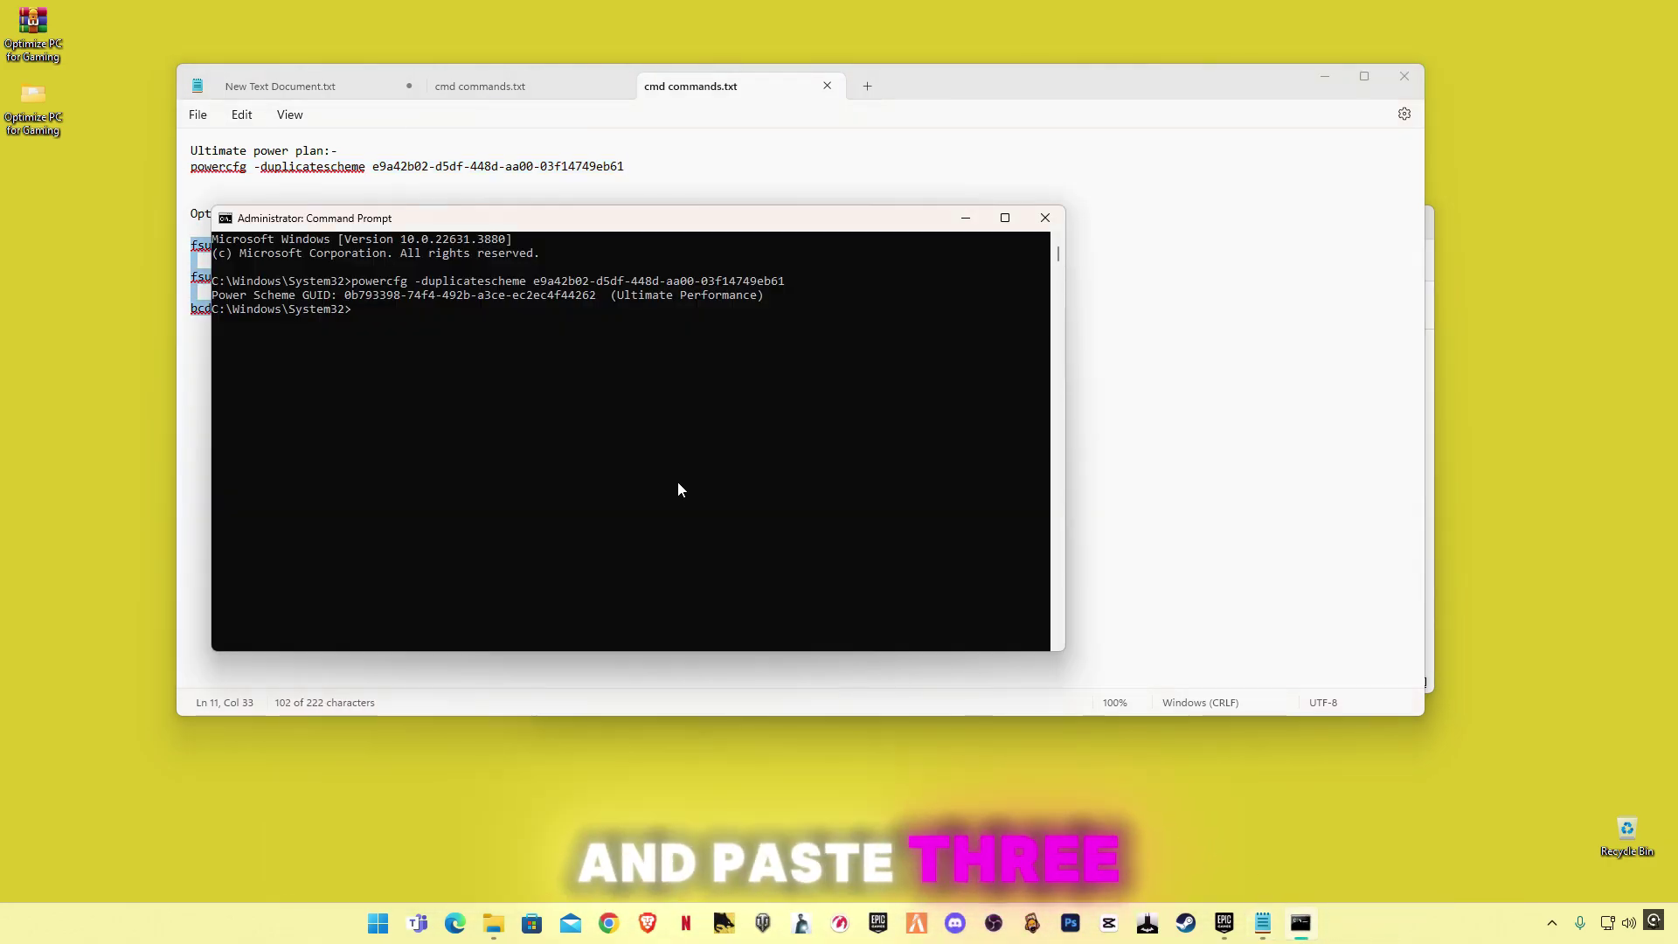
right_click(607, 409)
key("Return")
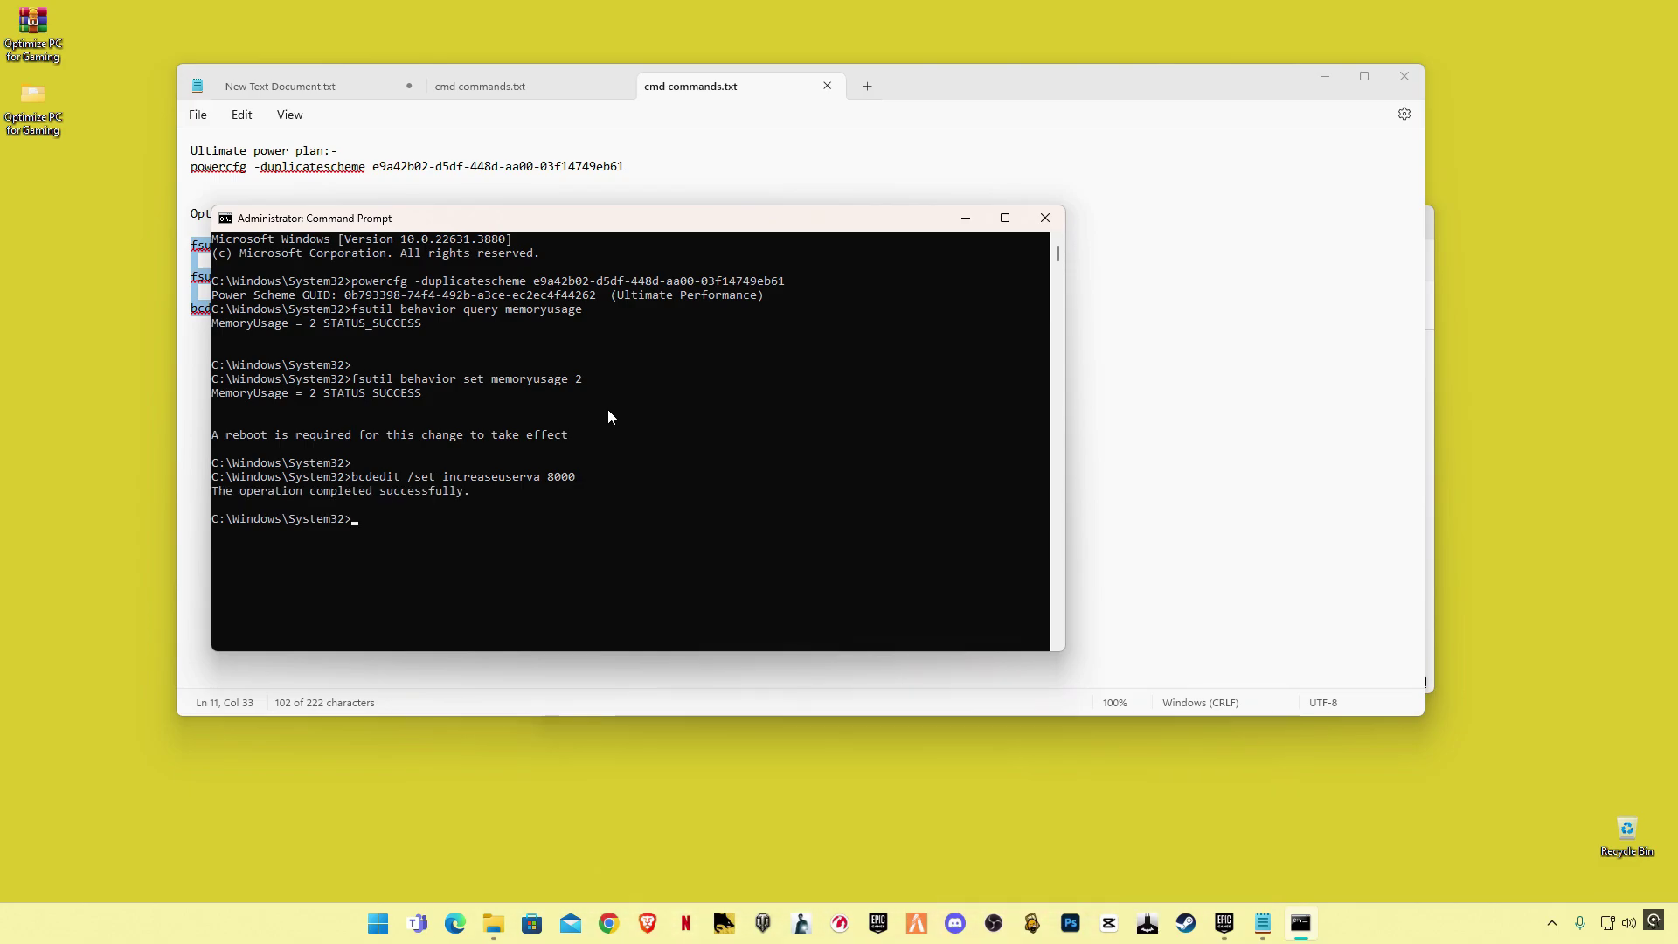
left_click(1044, 218)
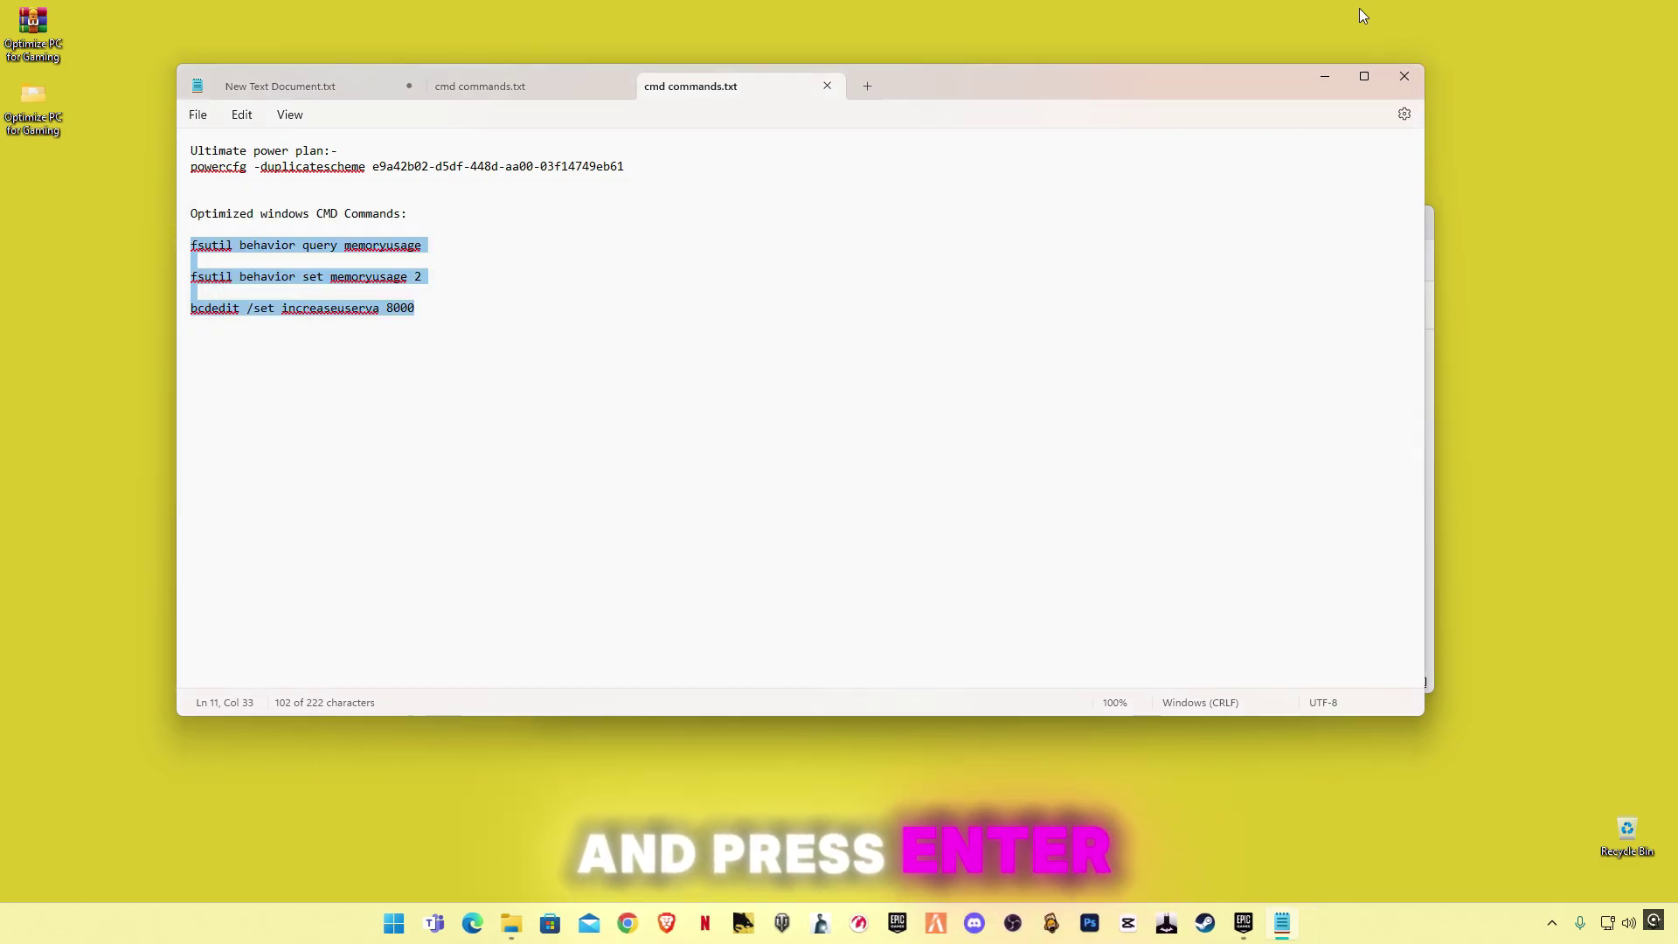
Step: Close the commands text file and the Optimize PC for Gaming folder, and launch Fortnite from the Epic Games library
left_click(1402, 73)
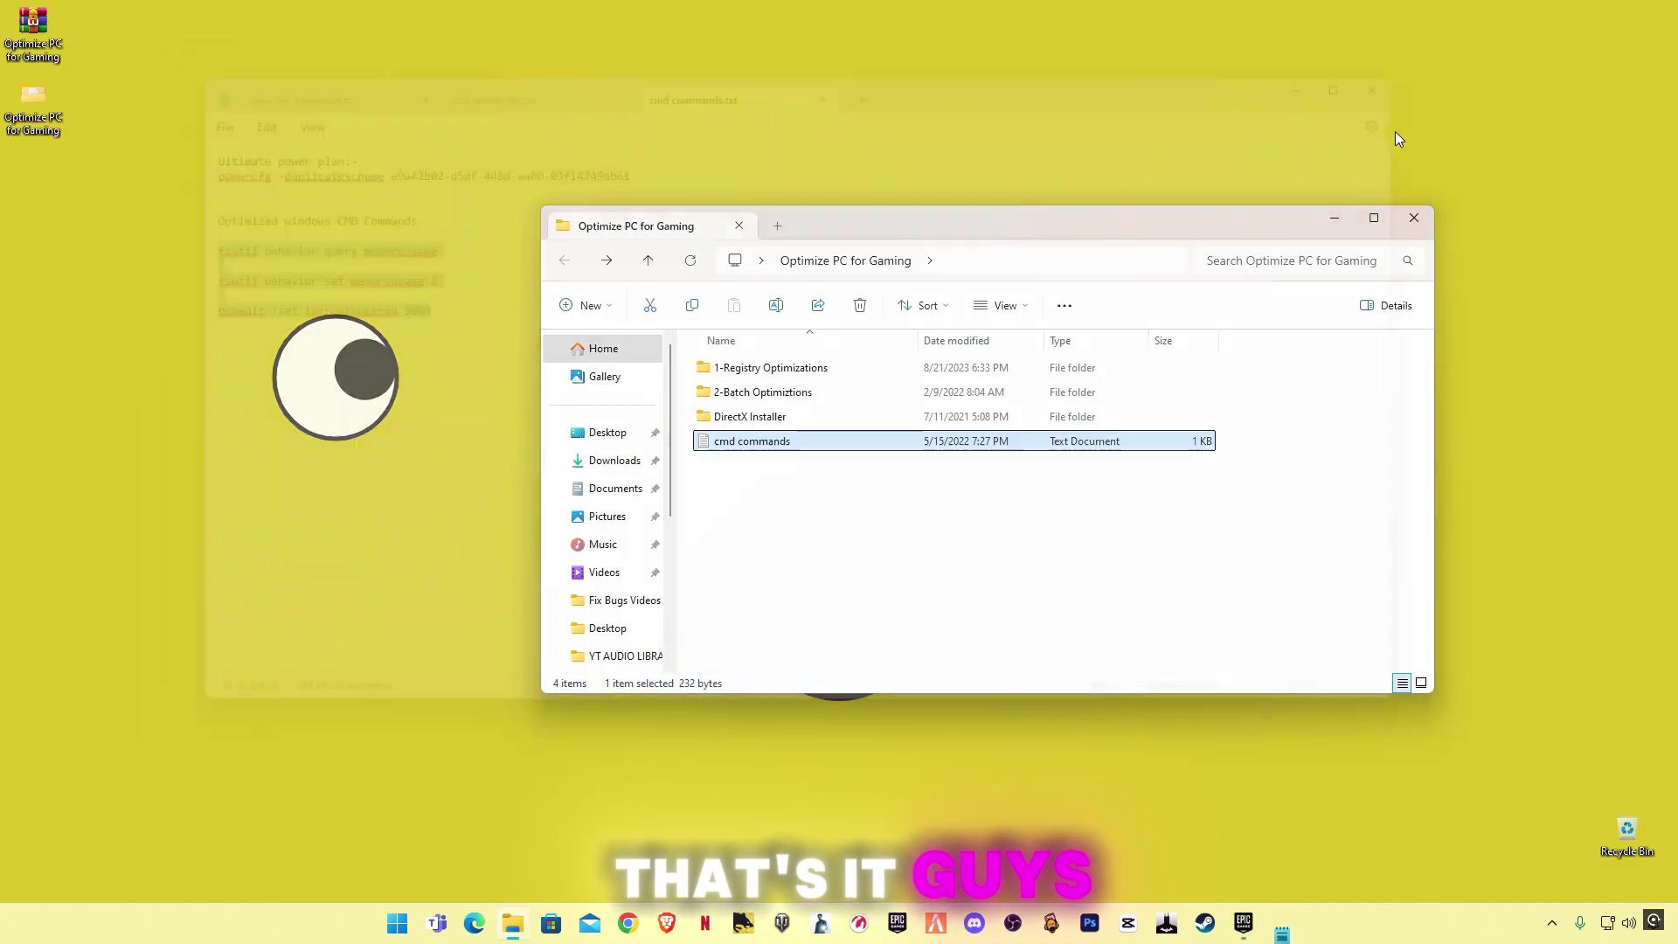
left_click(1412, 218)
left_click(1268, 932)
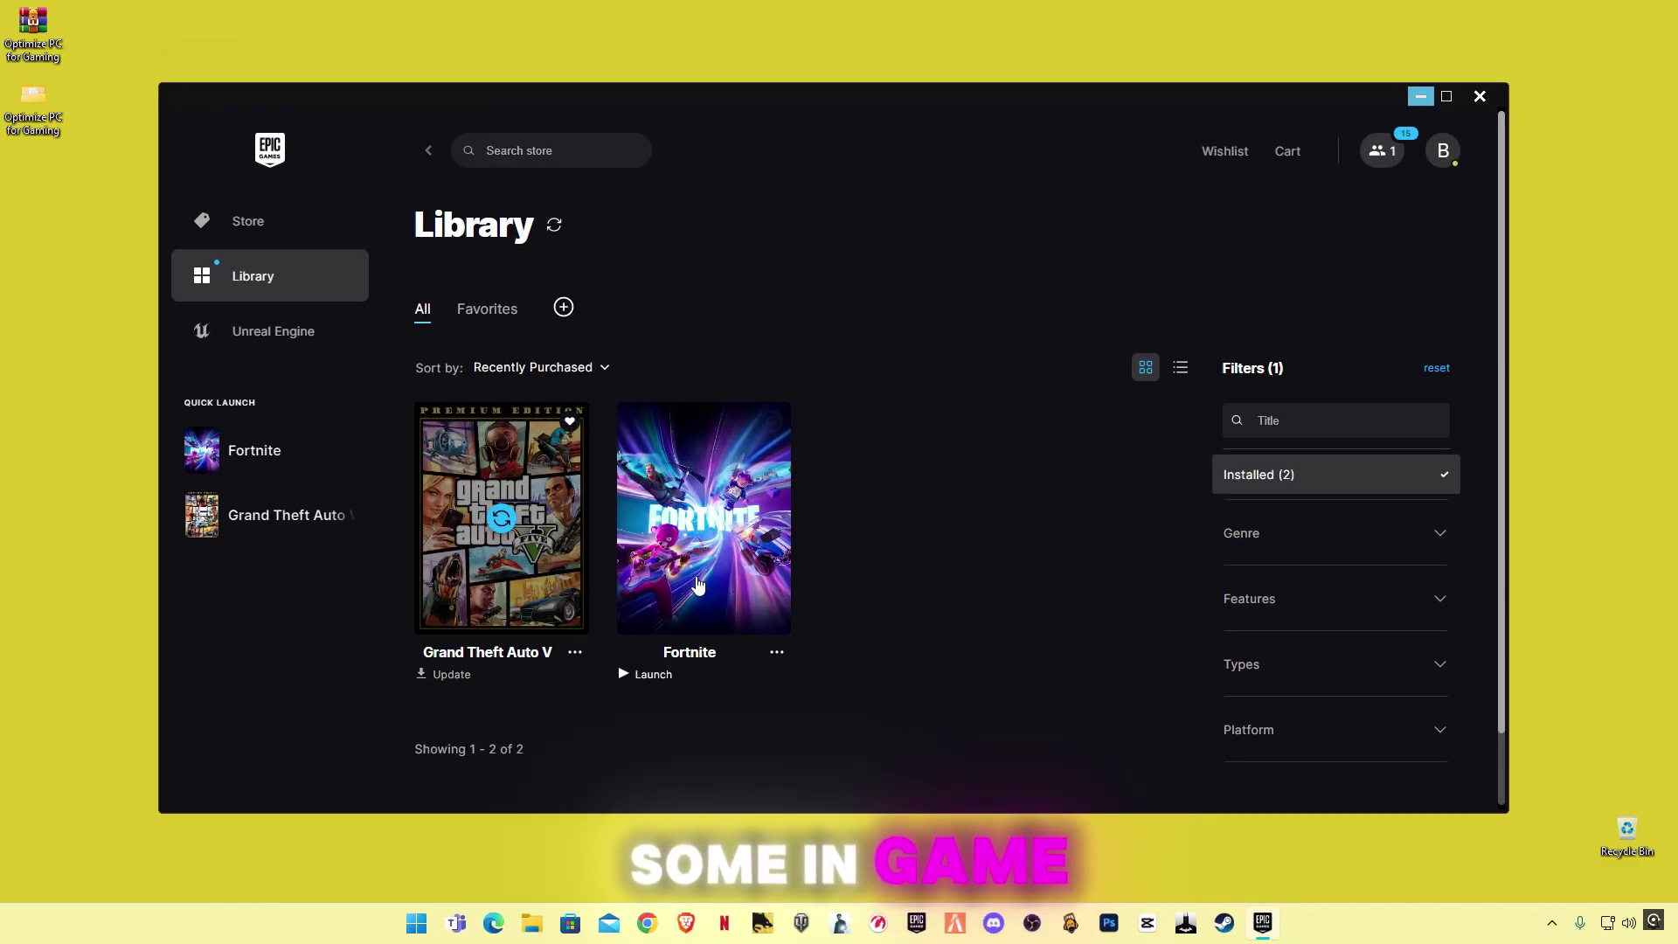
left_click(722, 532)
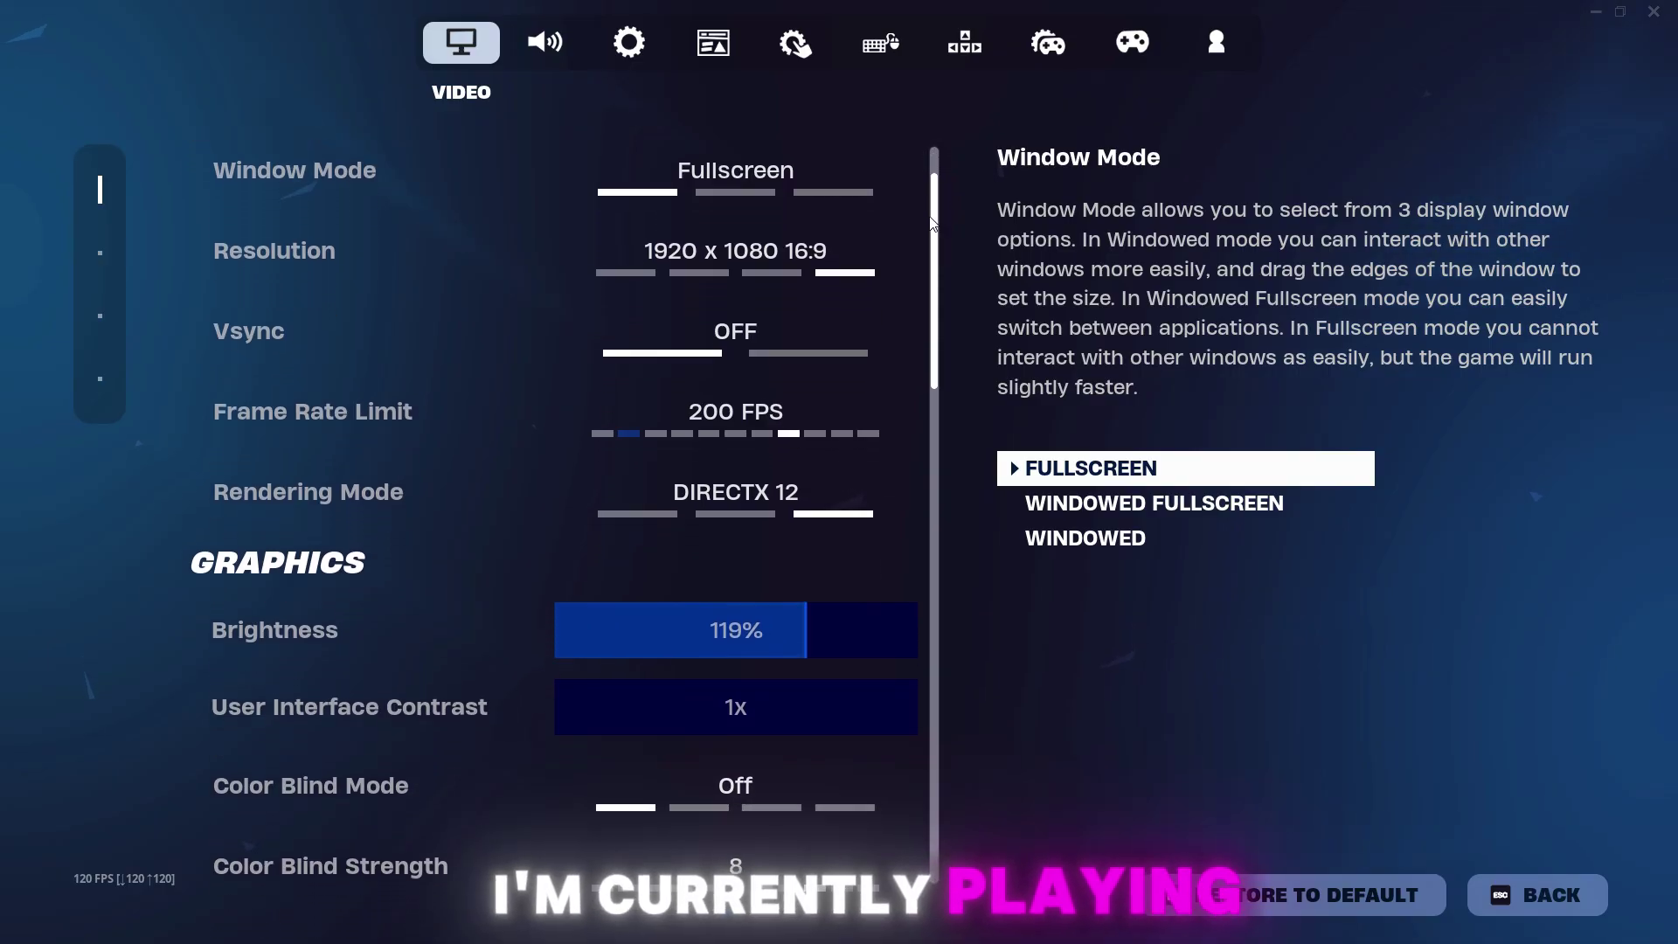
Step: Review the display options in Fortnite's video settings, including window mode, resolution, Vsync, frame rate limit and rendering mode
scroll(929, 258, "down", 3)
left_click_drag(928, 258, 951, 197)
mouse_move(734, 535)
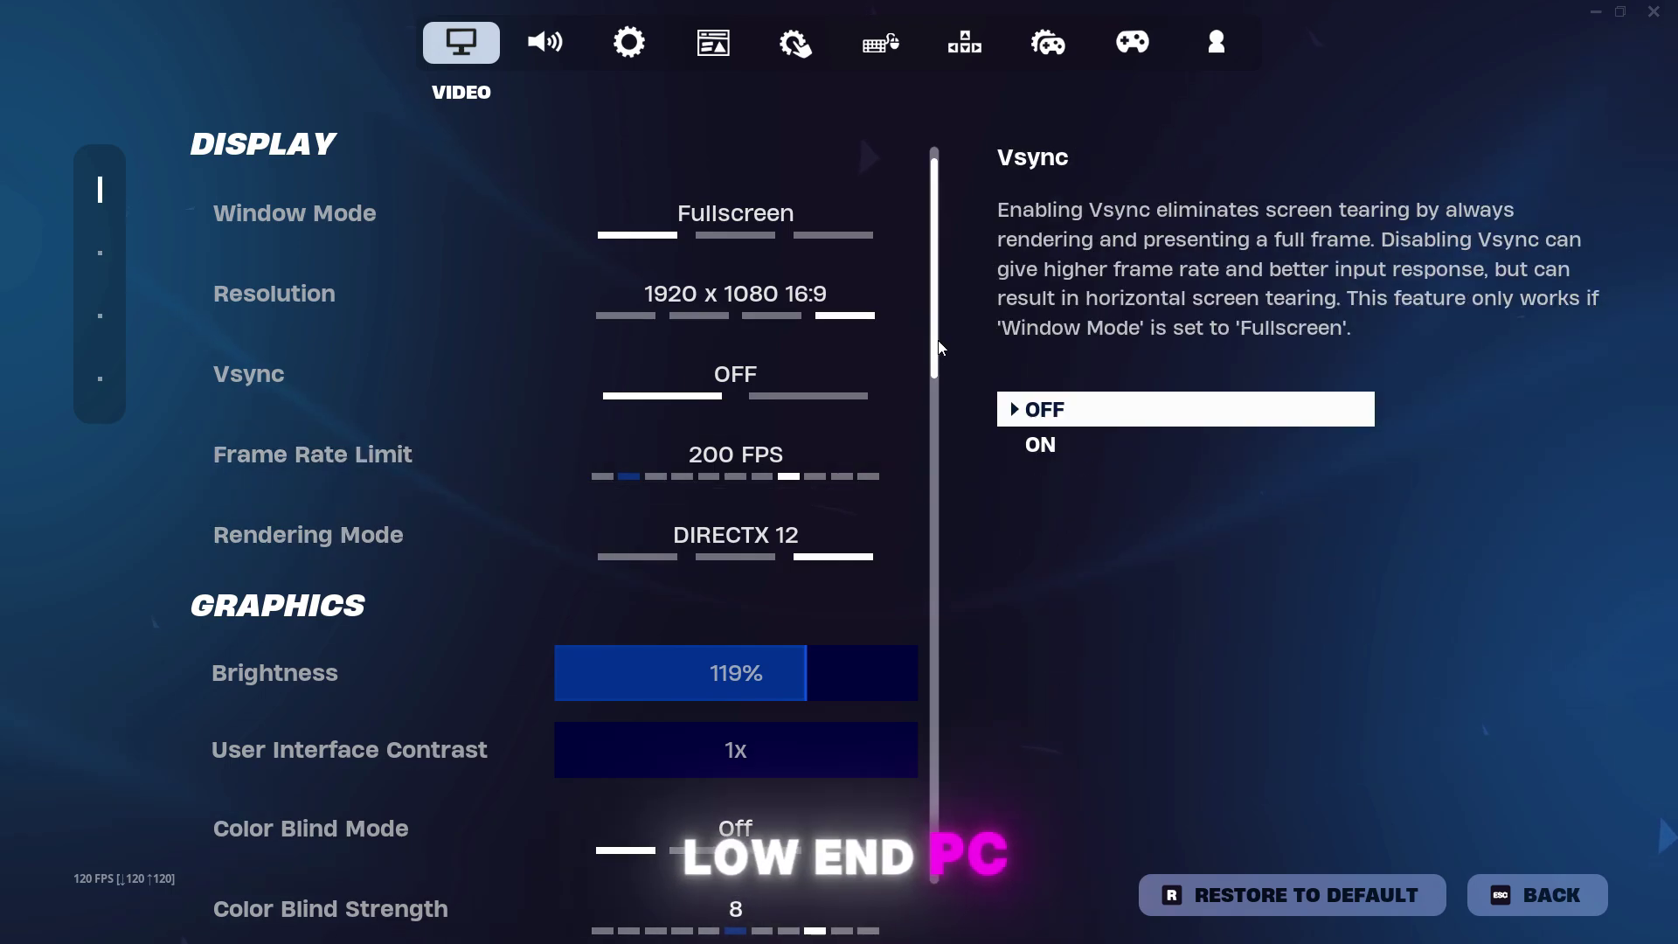
scroll(938, 350, "down", 3)
scroll(938, 350, "up", 3)
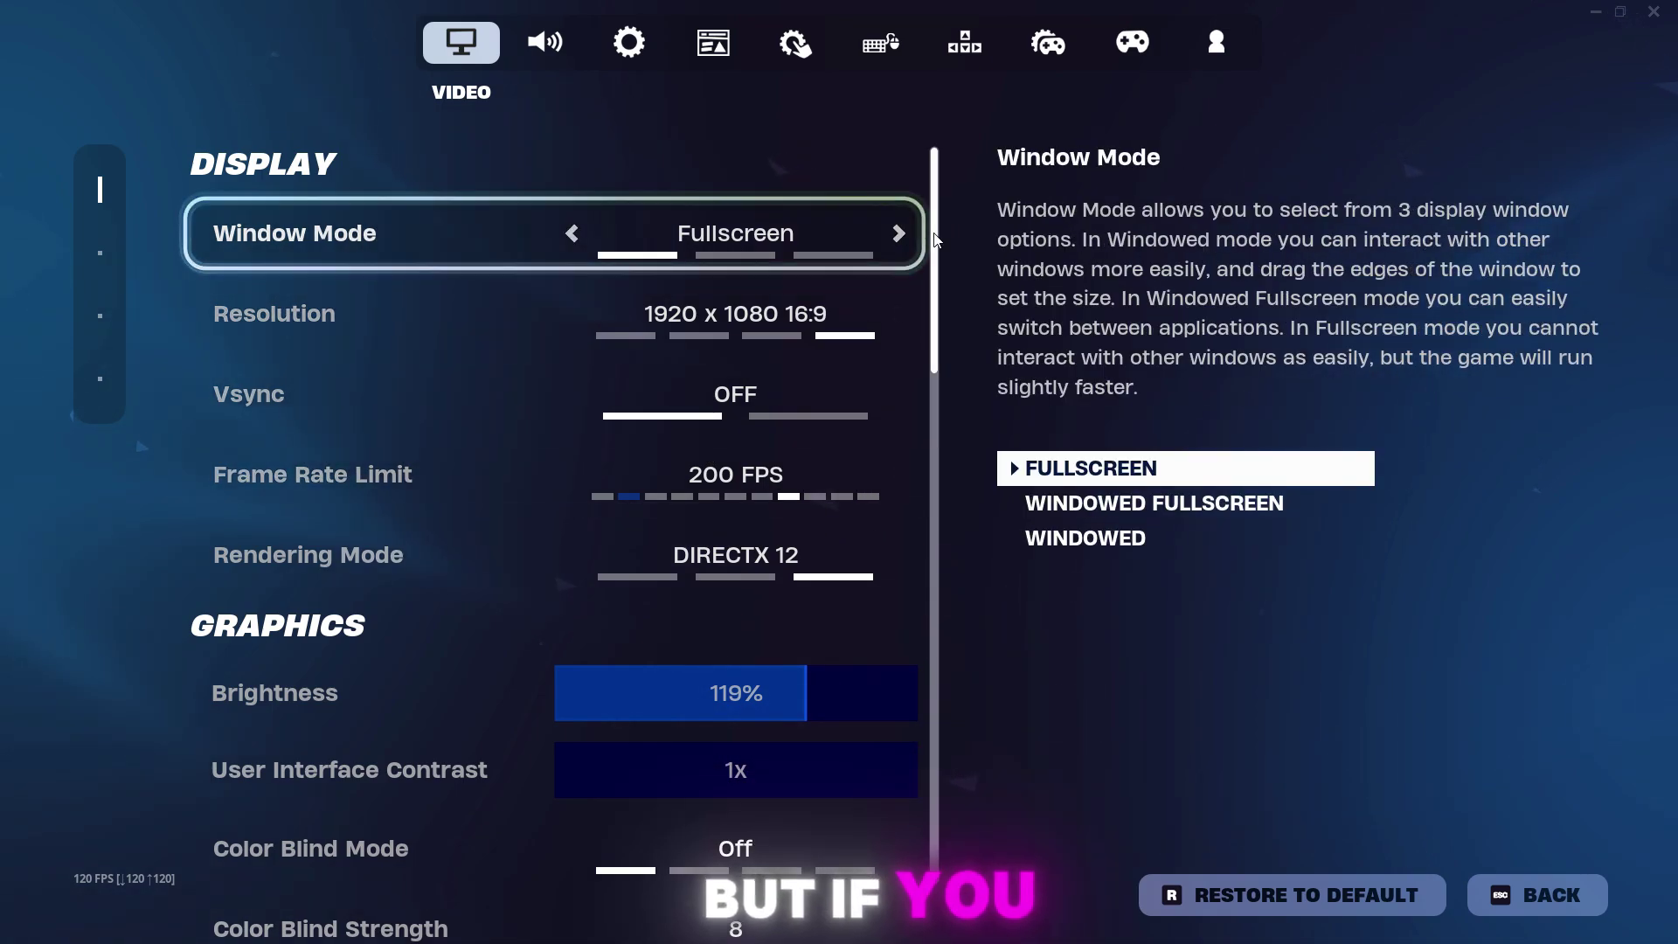
left_click_drag(935, 239, 948, 181)
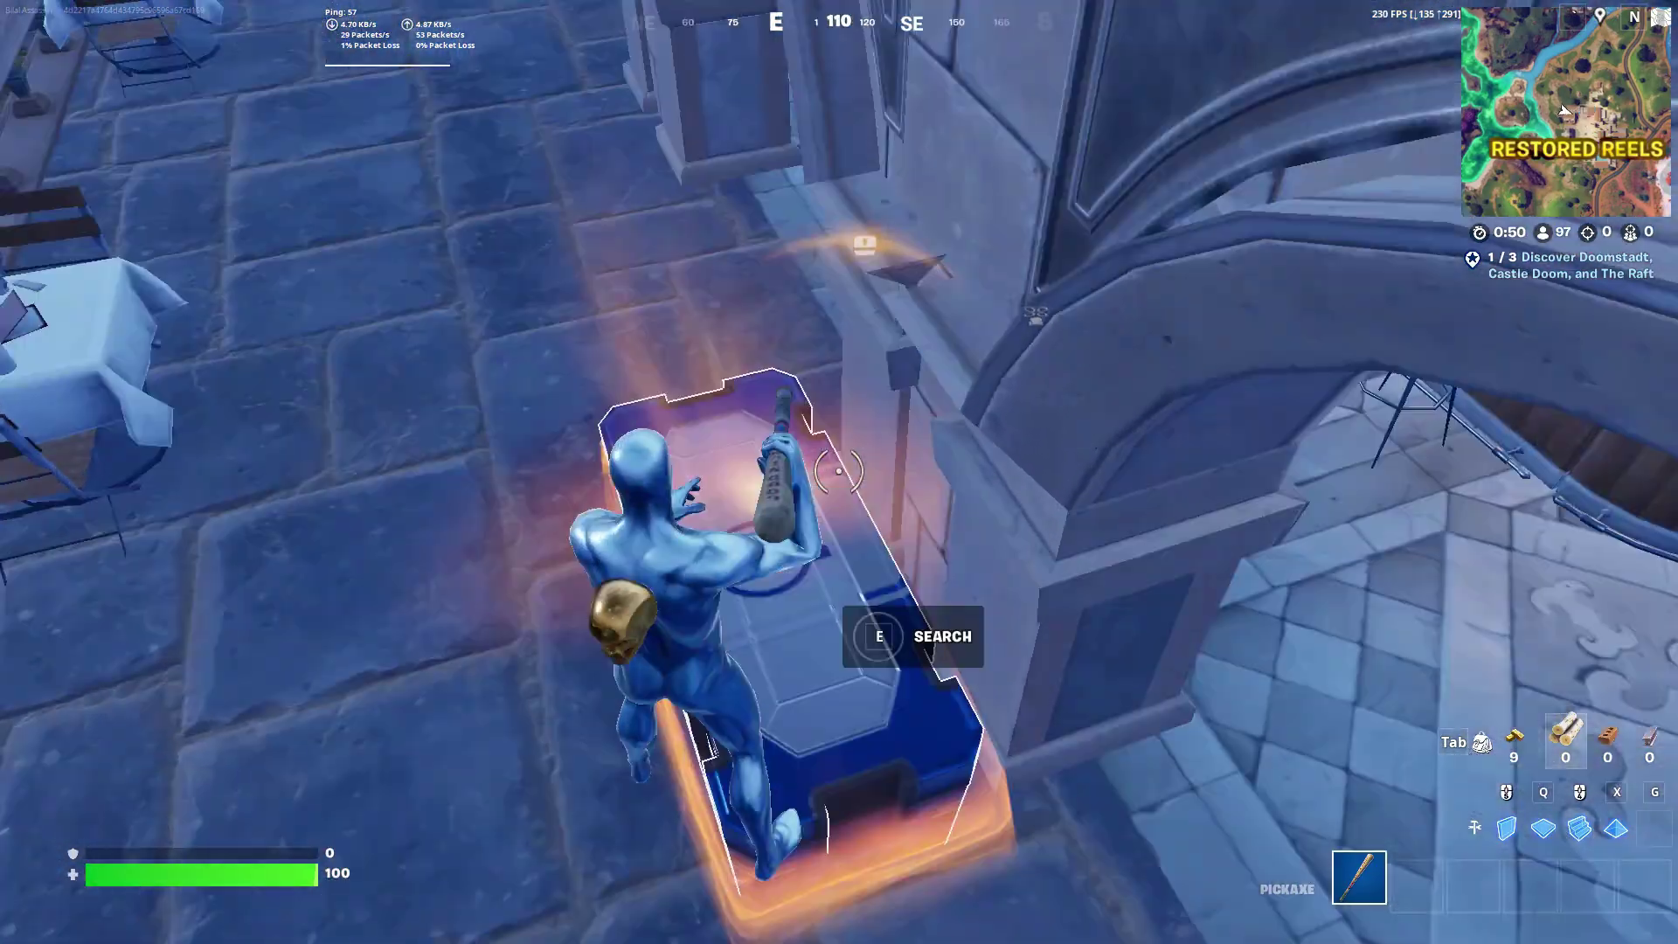
key("e")
key("w")
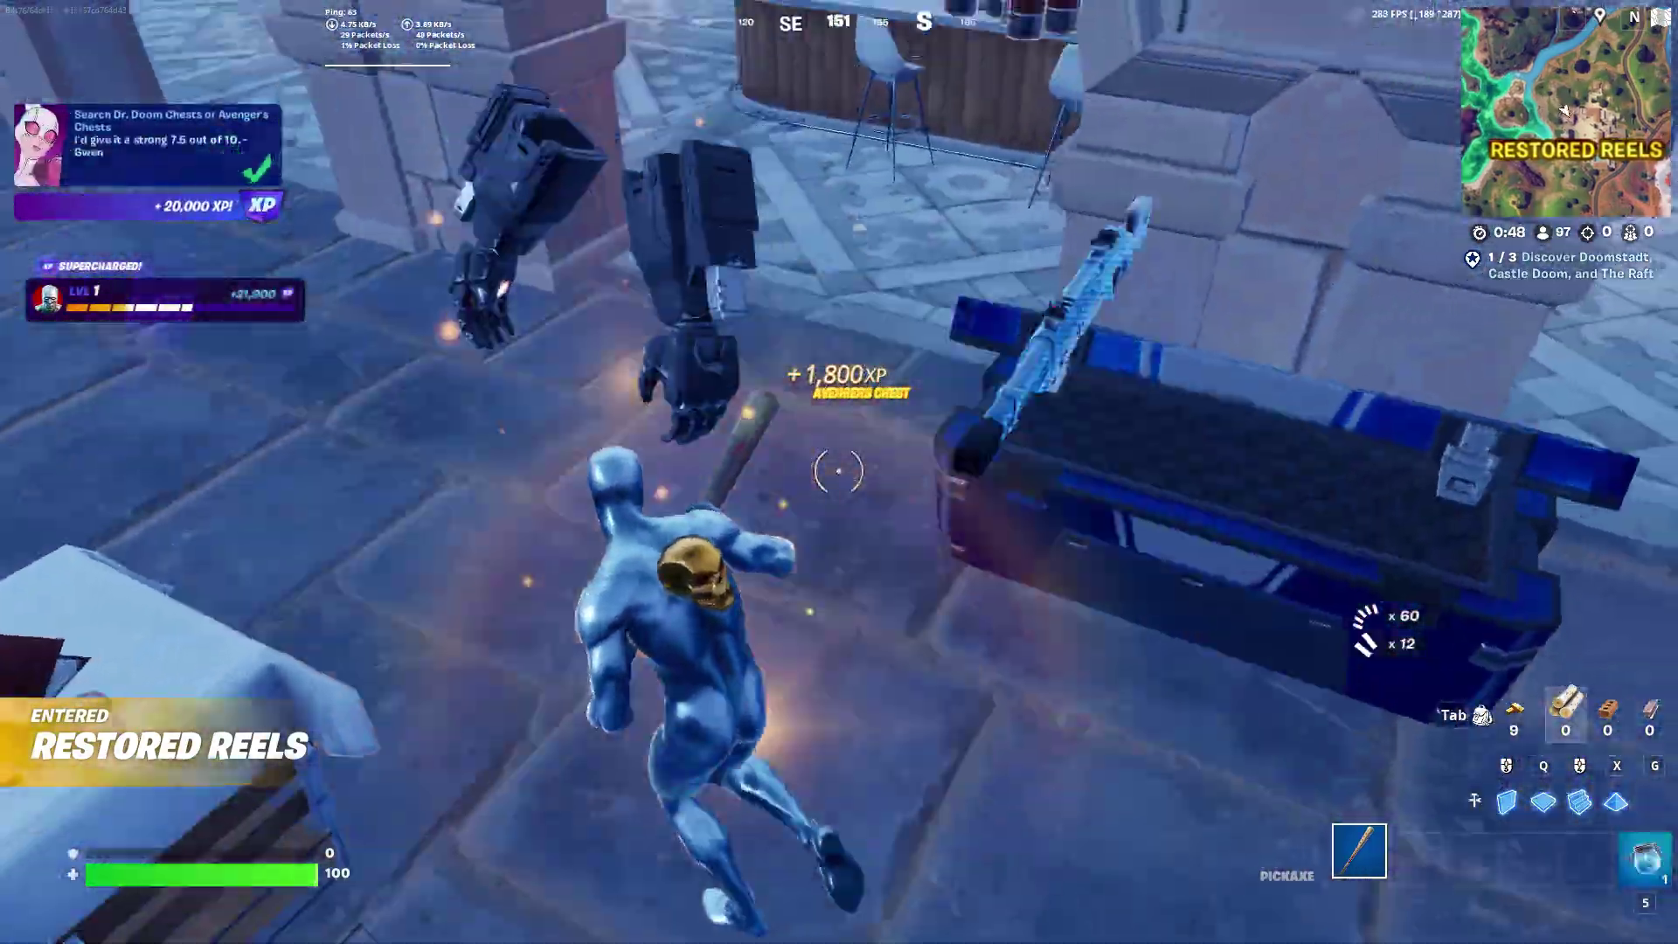
key("w")
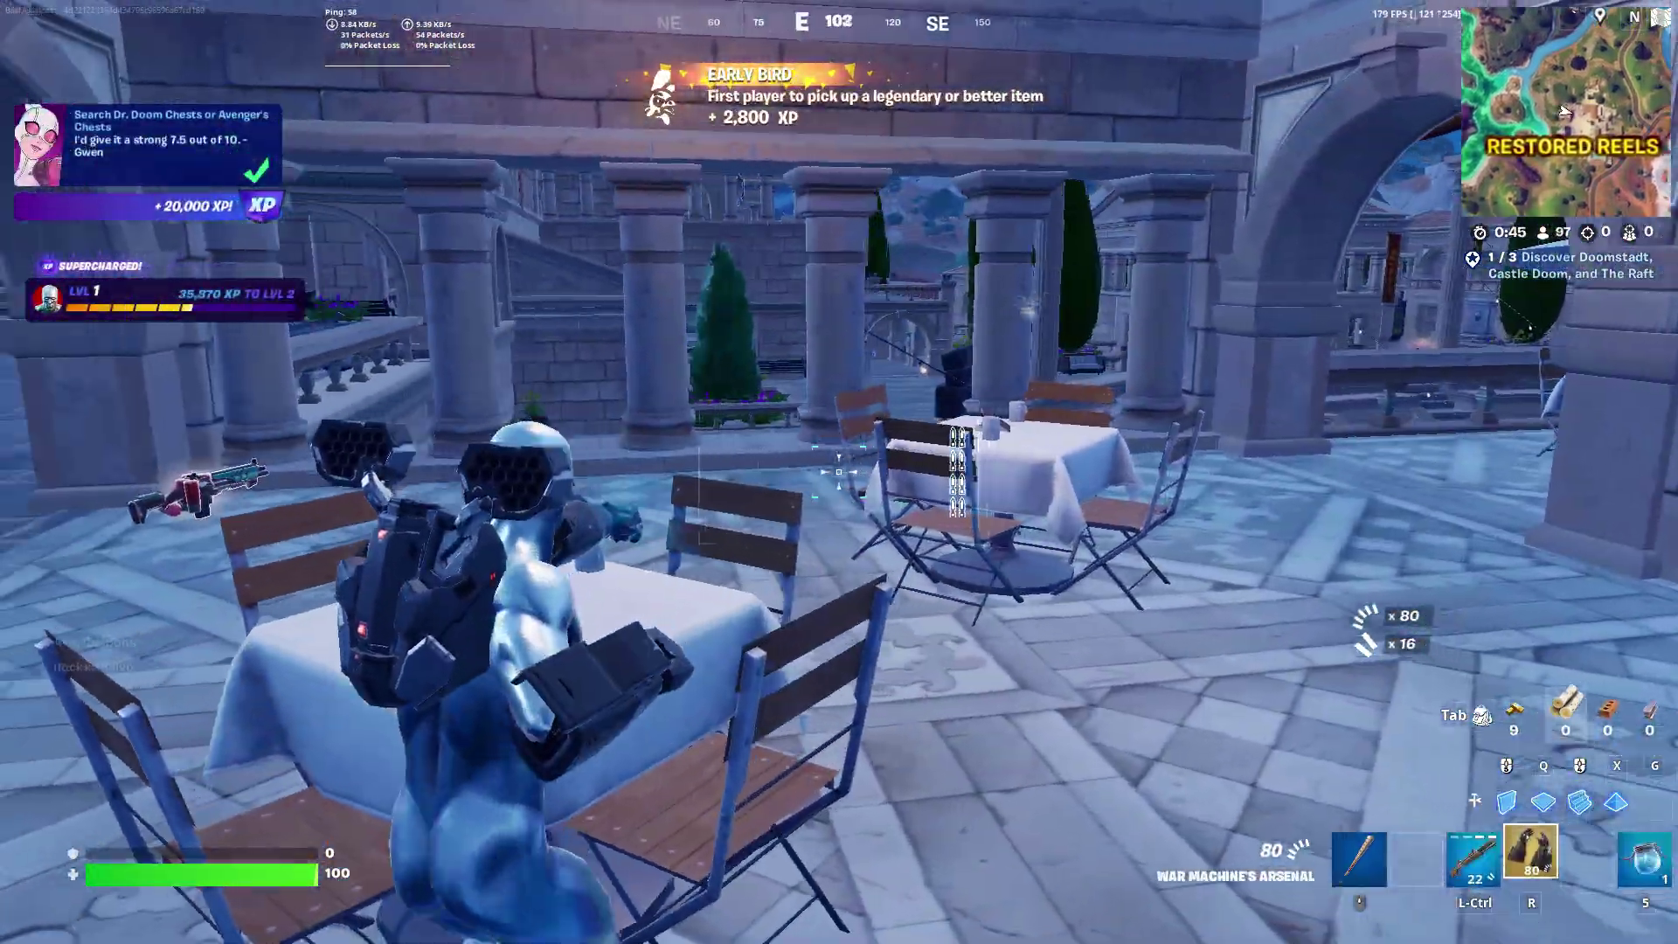
key("w")
key("r")
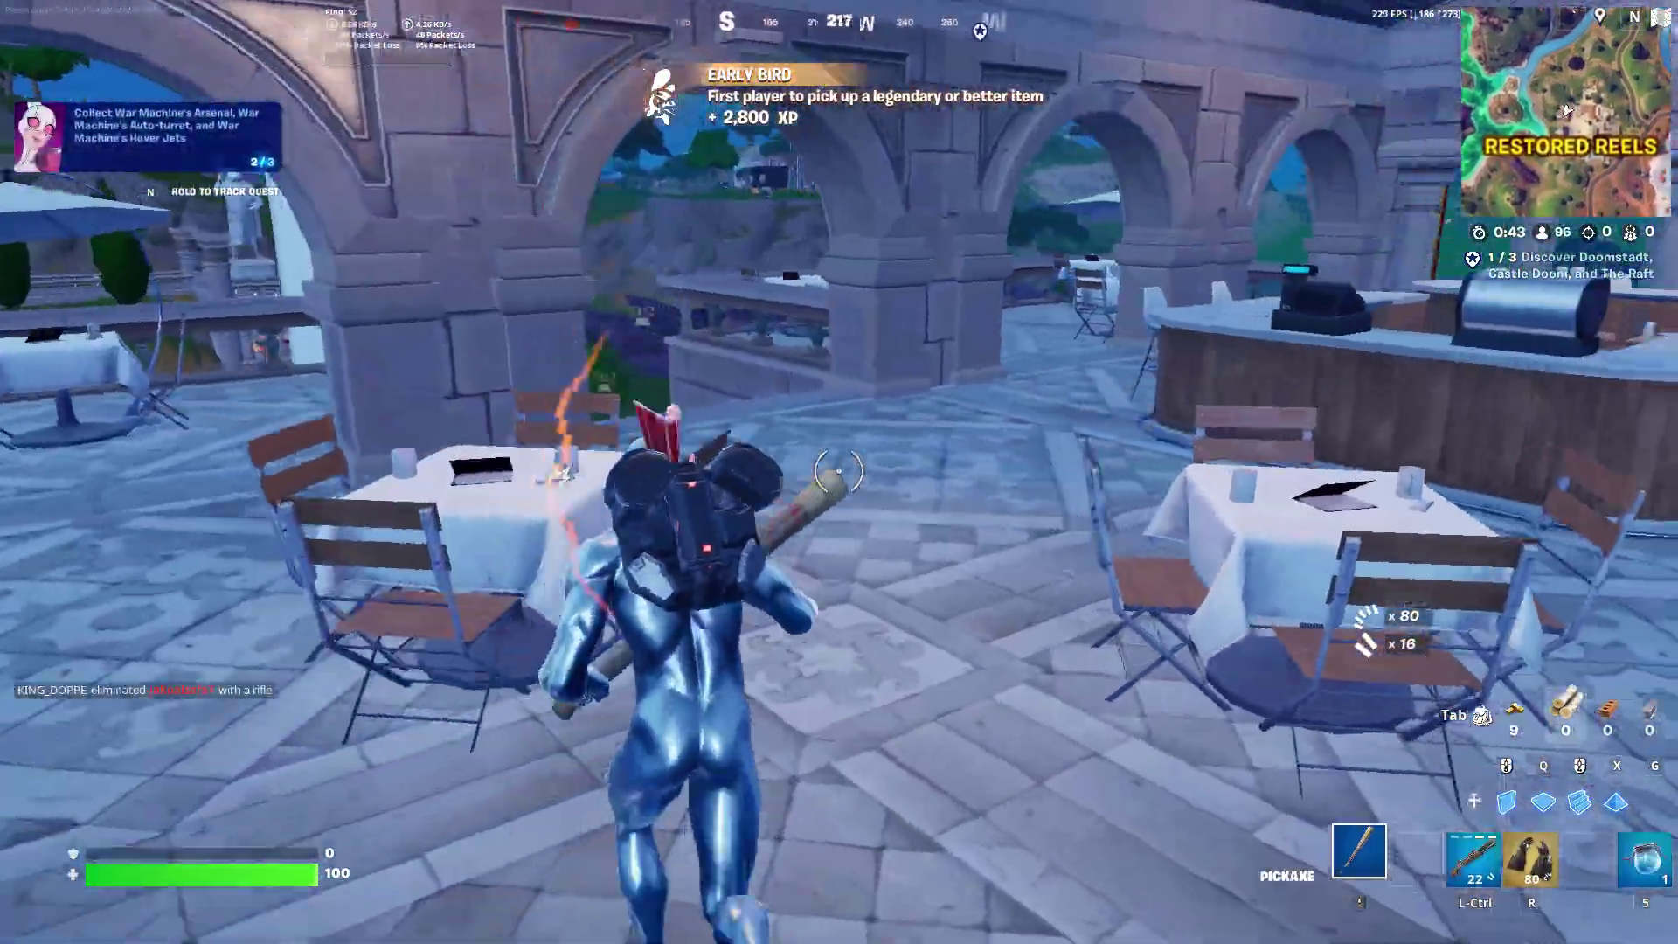
key("w")
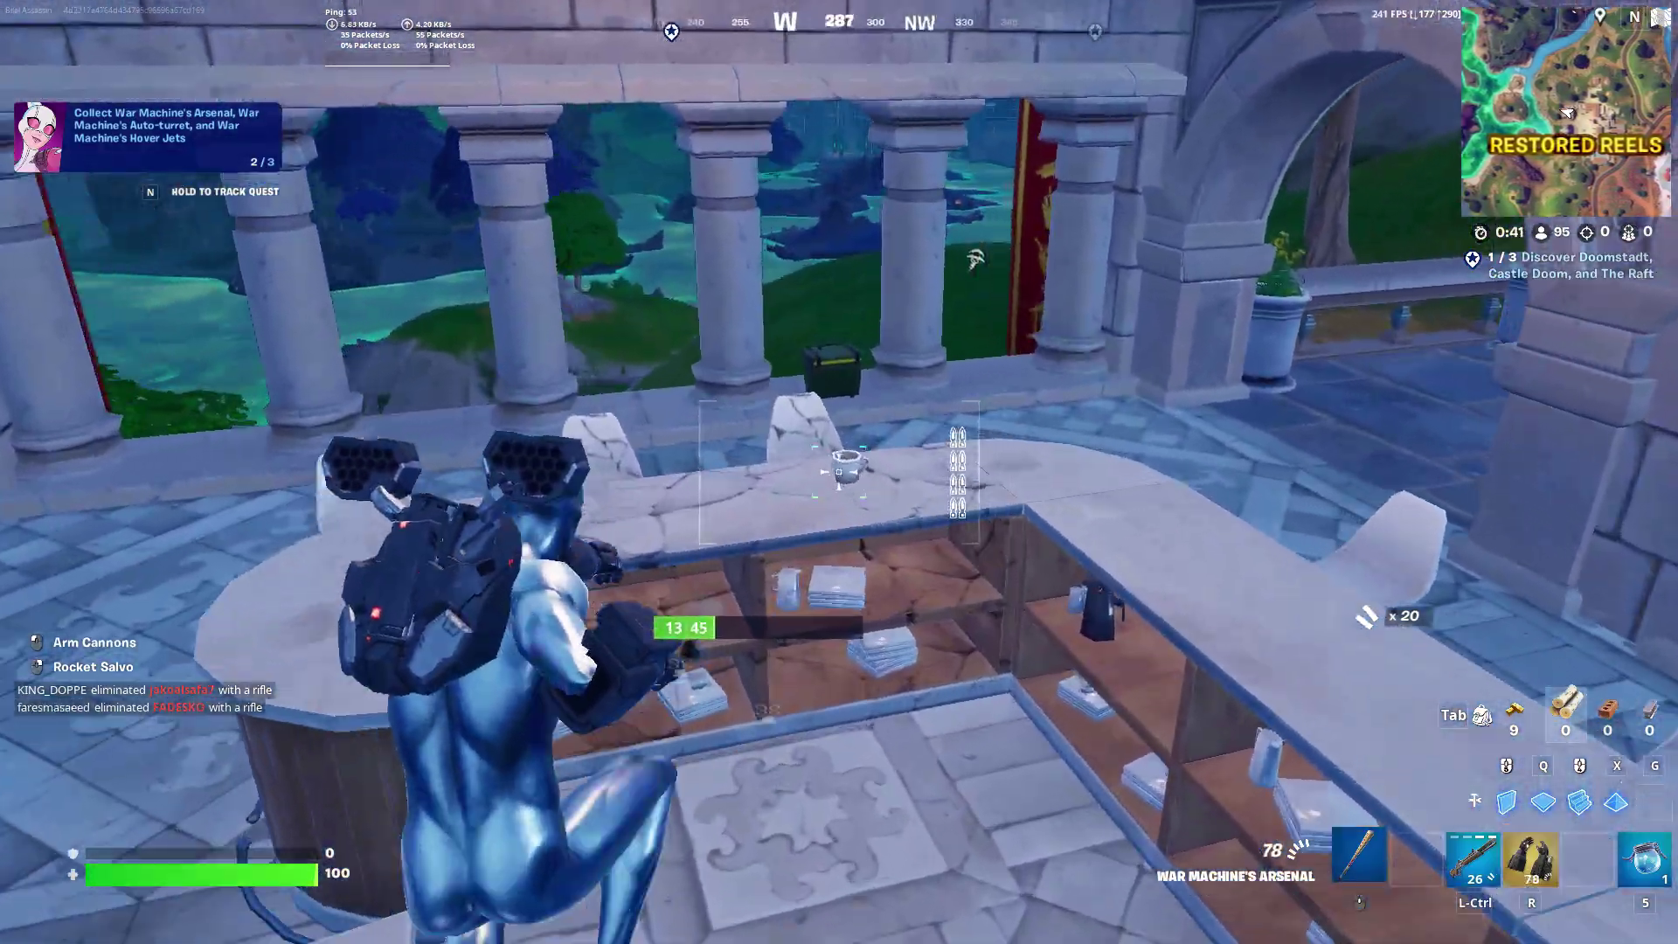
middle_click(839, 472)
key("r")
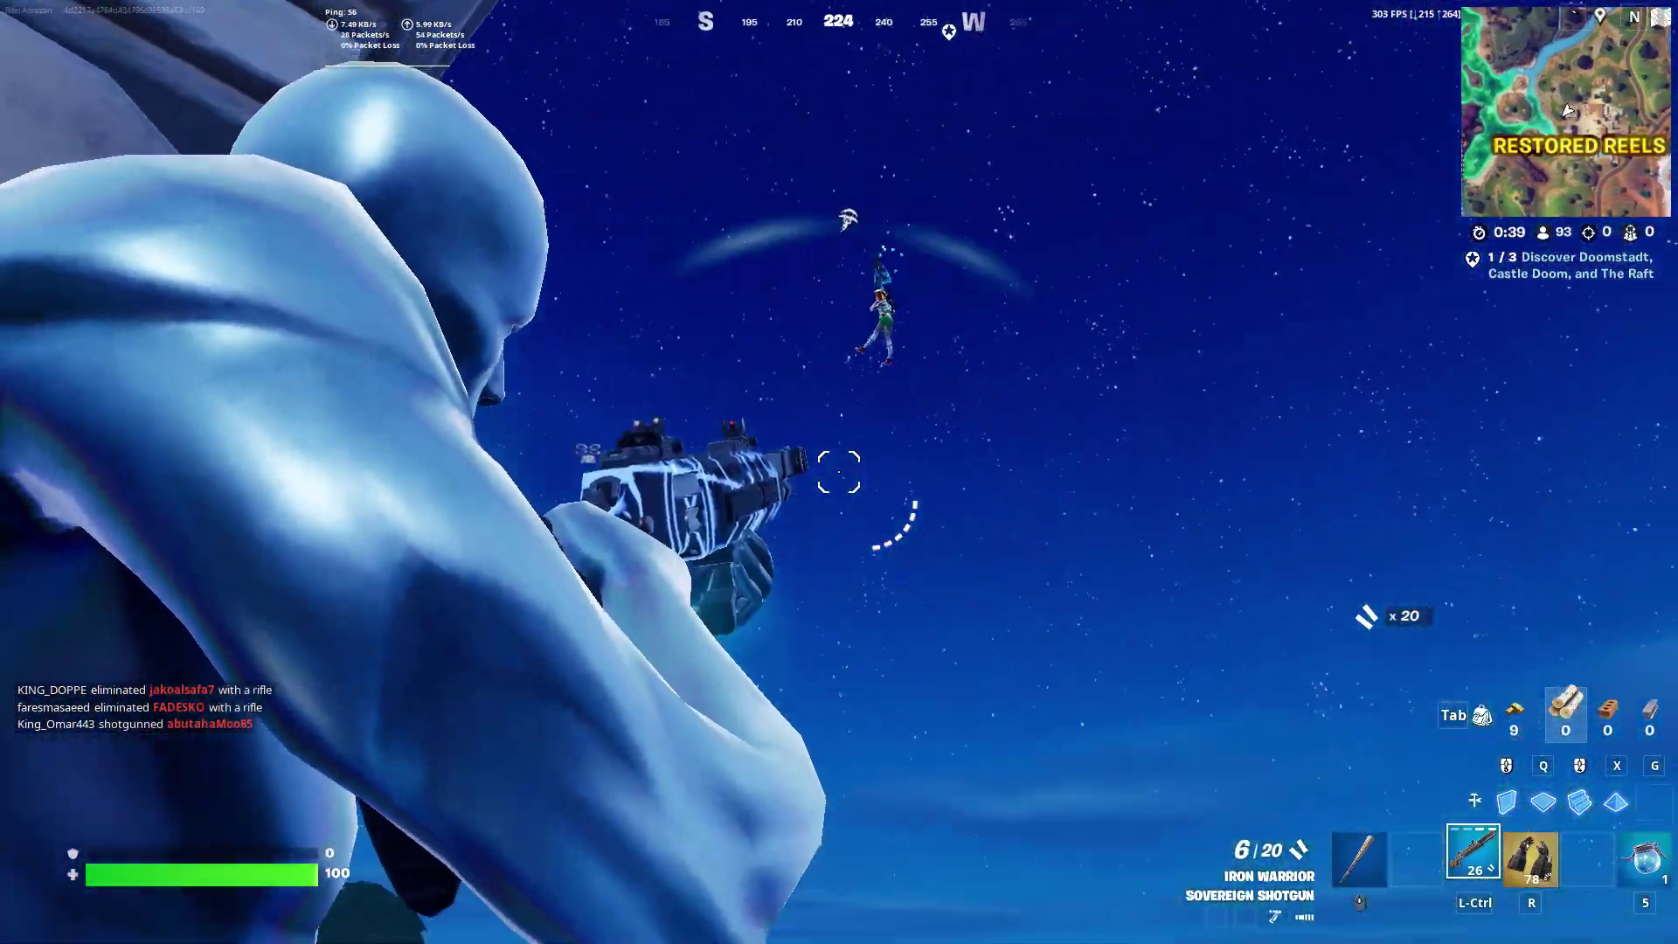
left_click(840, 472)
right_click(839, 472)
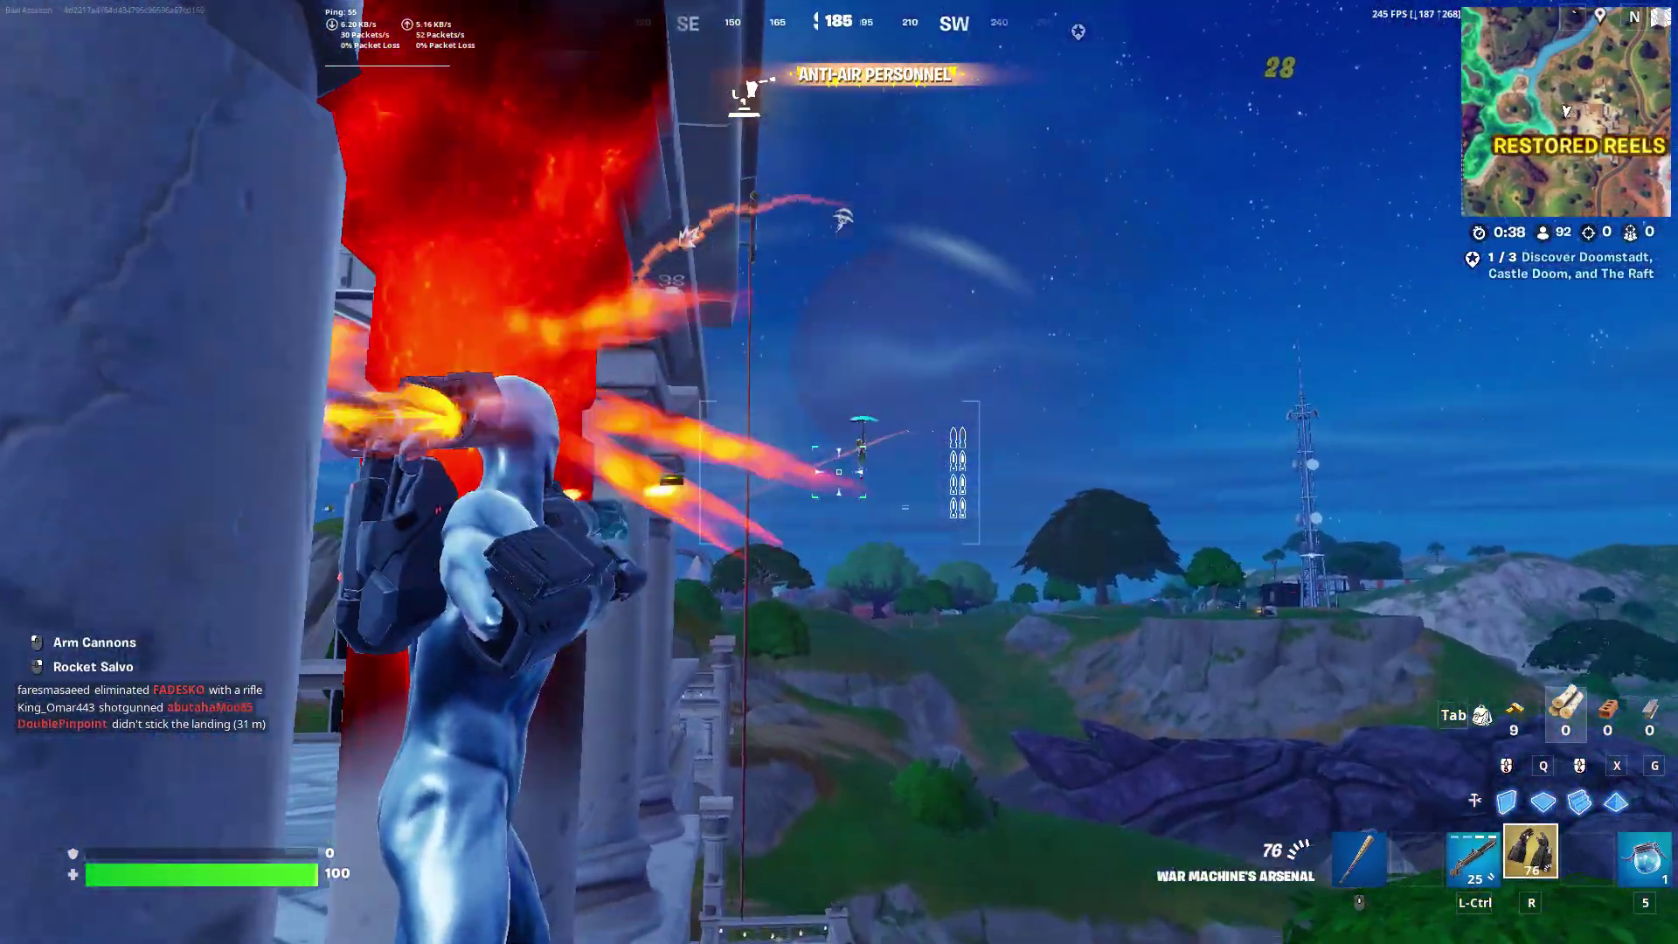